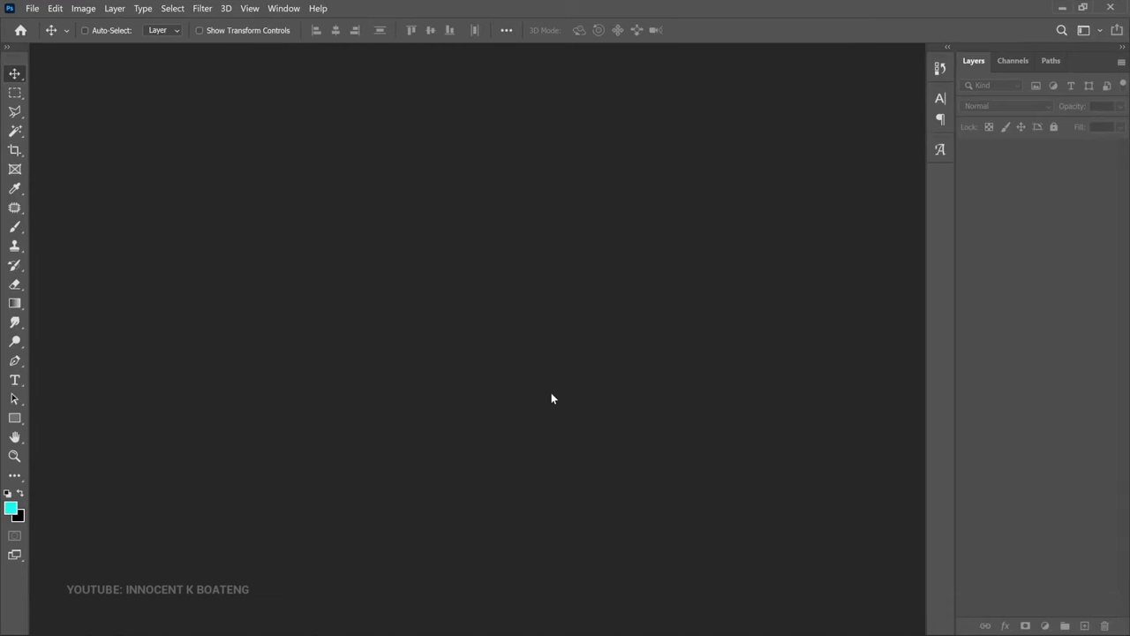
# Create an 8 x 8 inch, 300 ppi RGB document and add a Gradient Fill layer, opening its gradient for editing
pyautogui.hotkey('ctrl', 'n')
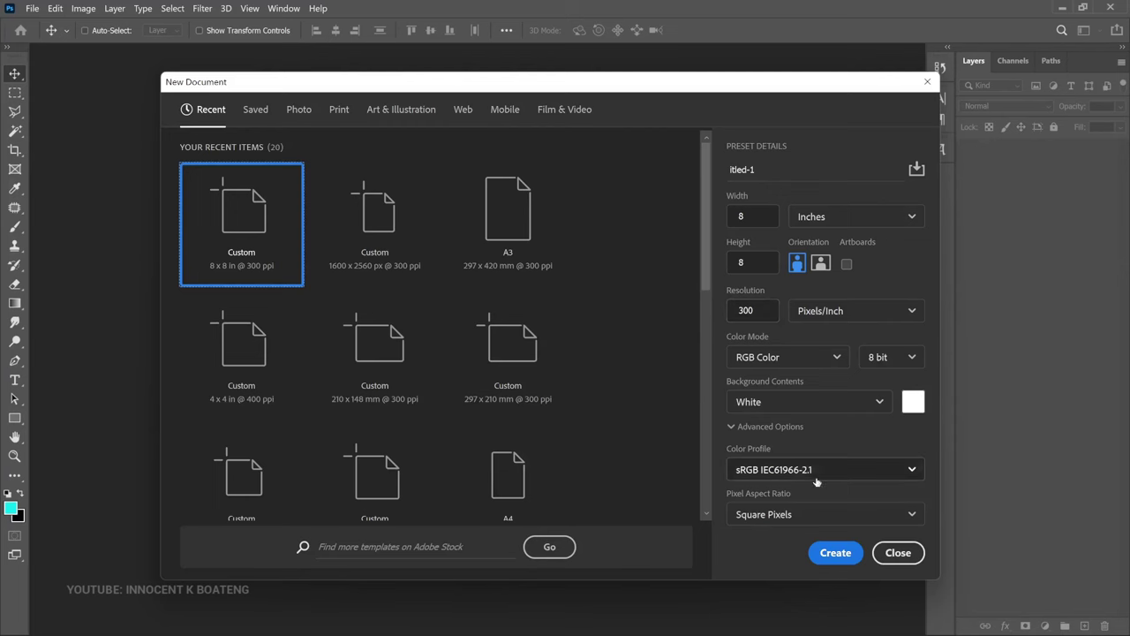
pyautogui.click(835, 553)
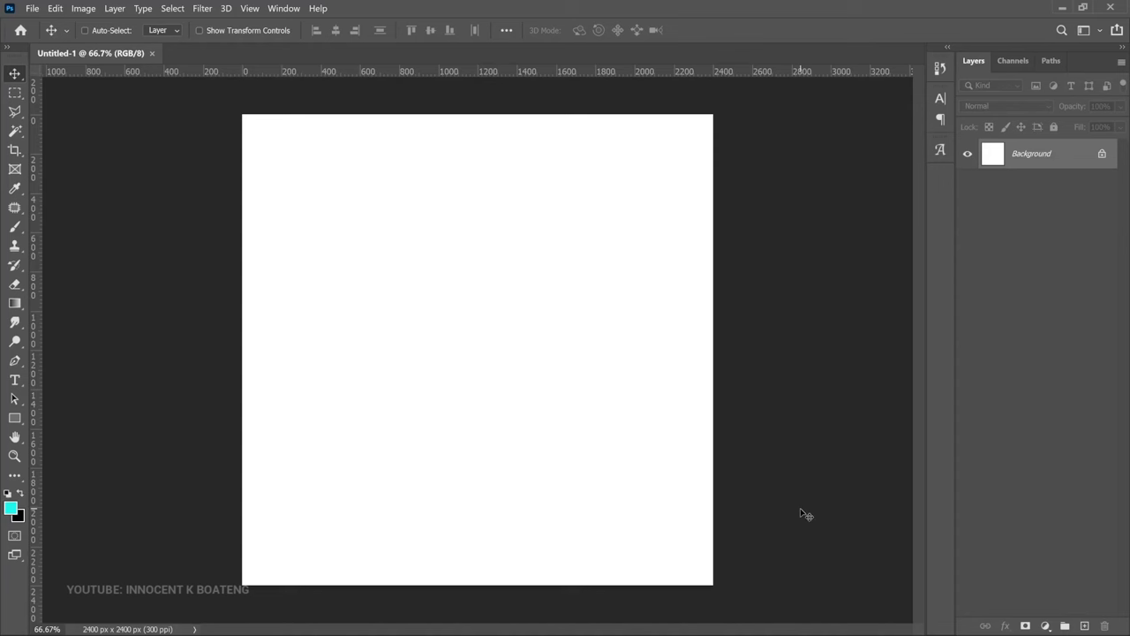
pyautogui.click(1046, 626)
pyautogui.click(1028, 381)
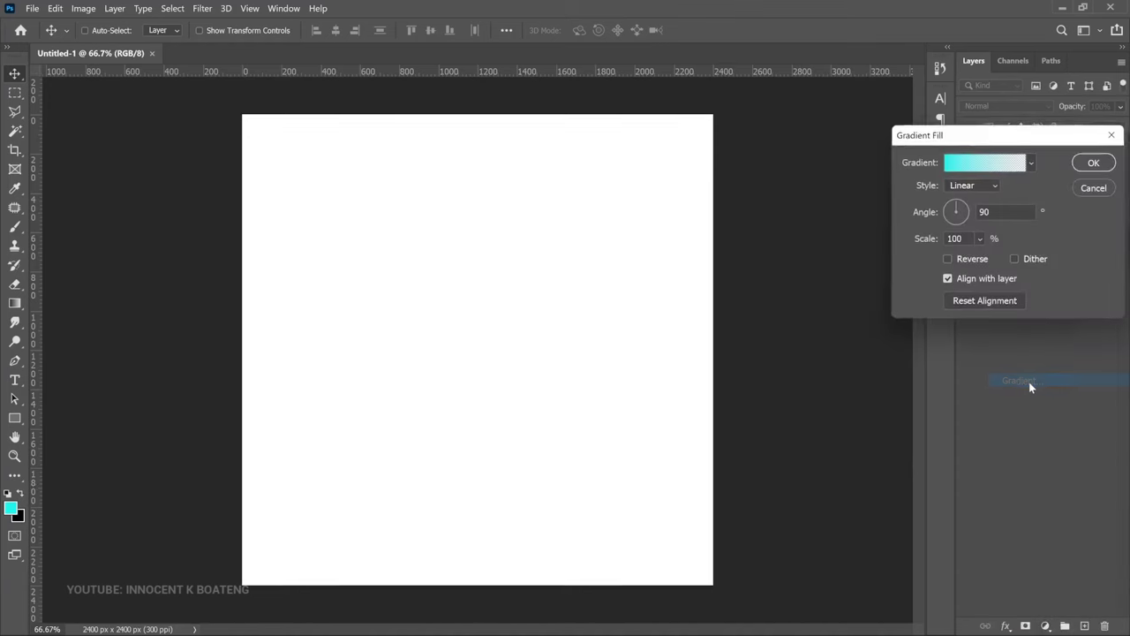
pyautogui.click(982, 168)
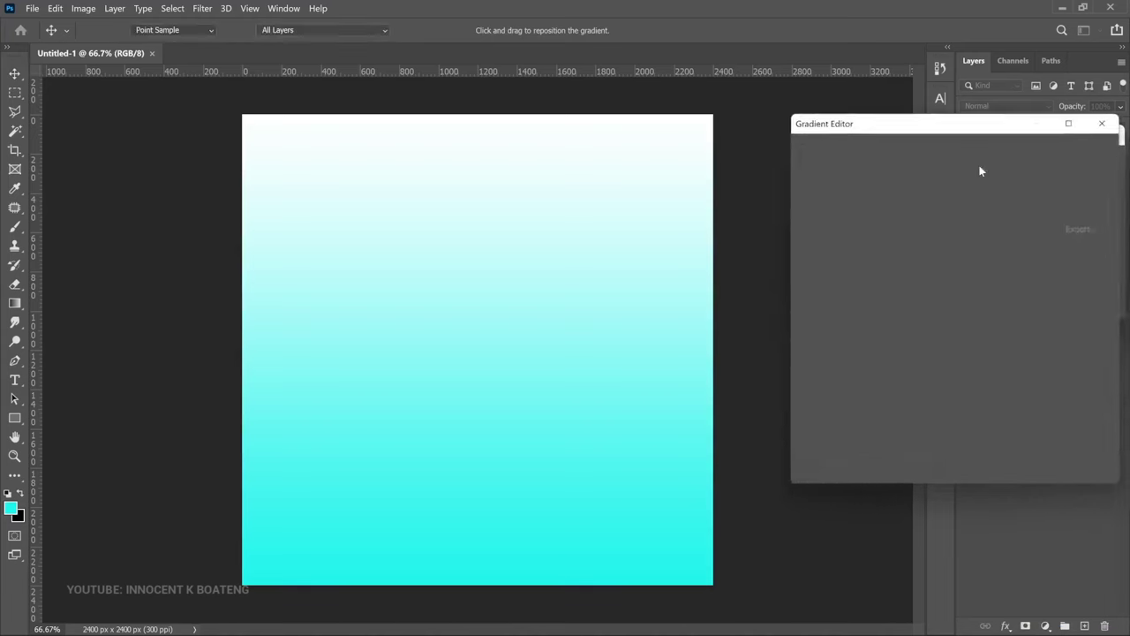
pyautogui.moveTo(1036, 189); pyautogui.dragTo(1030, 265)
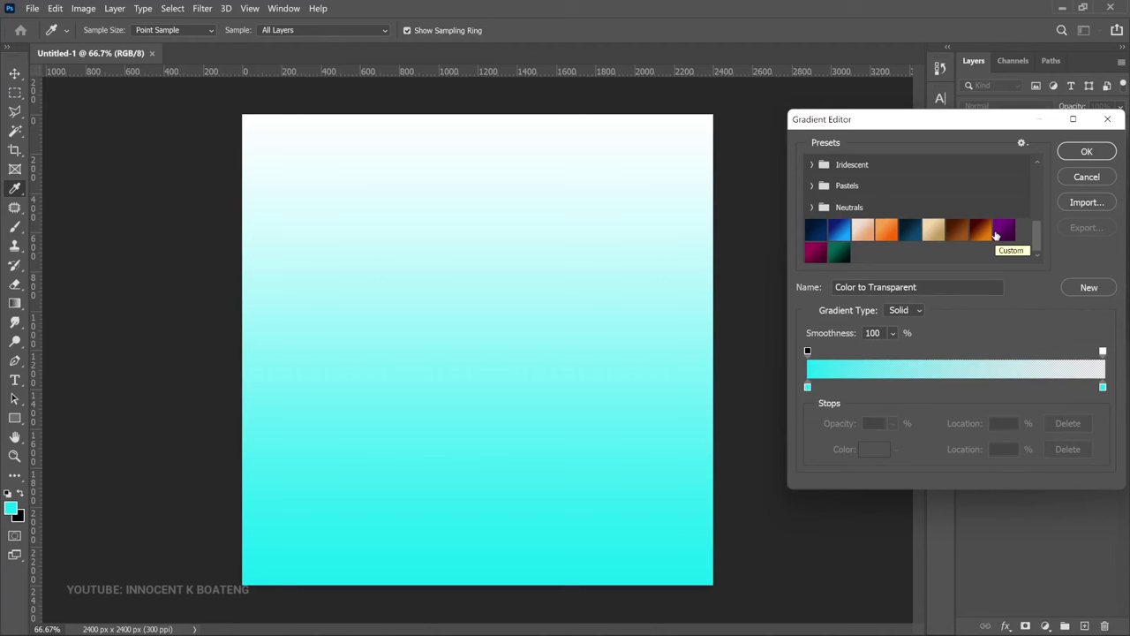
pyautogui.click(808, 385)
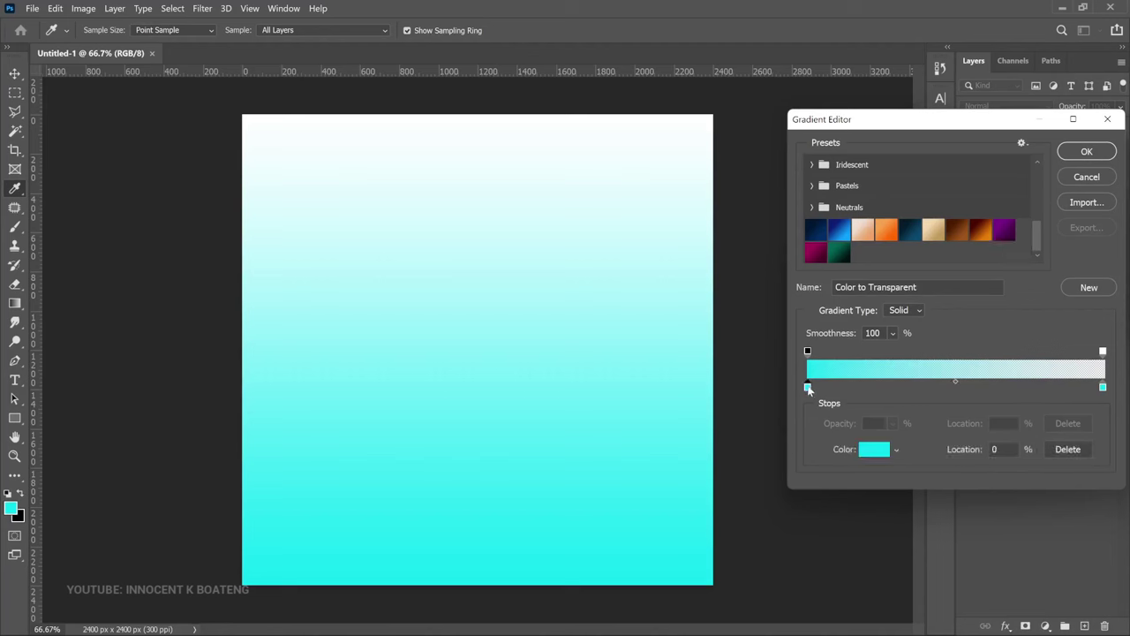
pyautogui.click(871, 454)
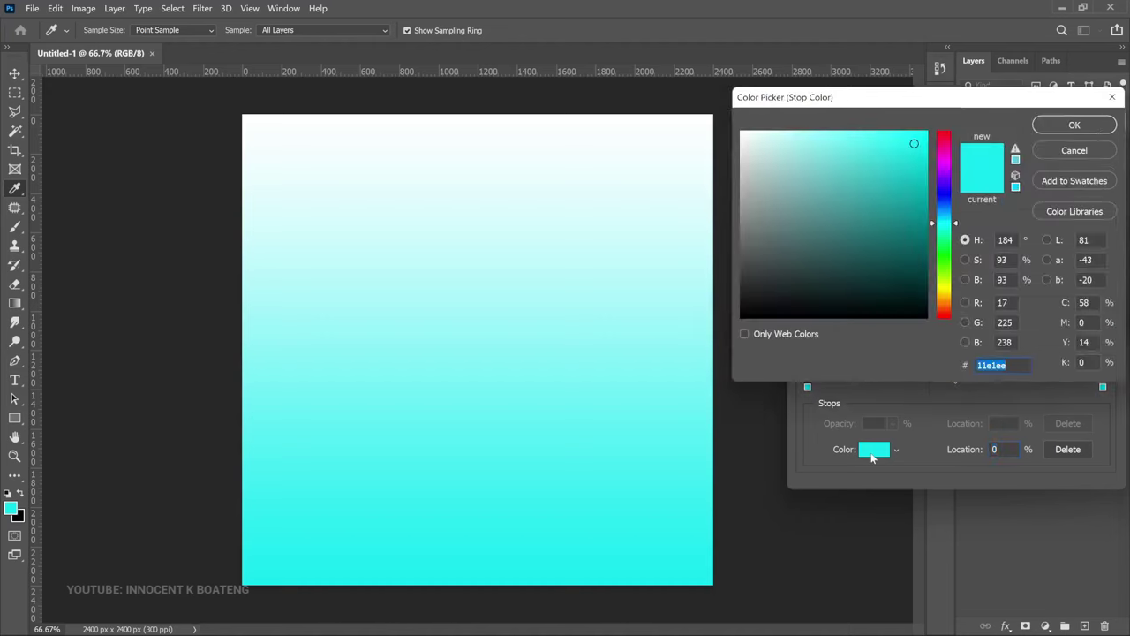
pyautogui.click(1096, 151)
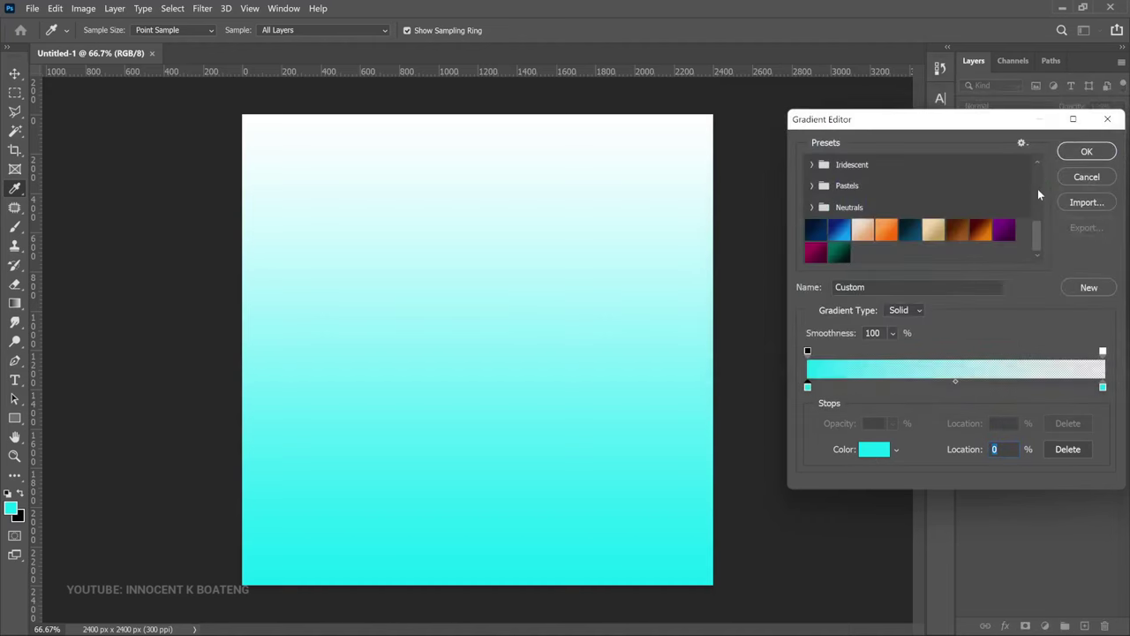
# Apply the custom green-to-near-black preset, ending in colour #00120f, to the gradient fill
pyautogui.scroll(-1, 971, 238)
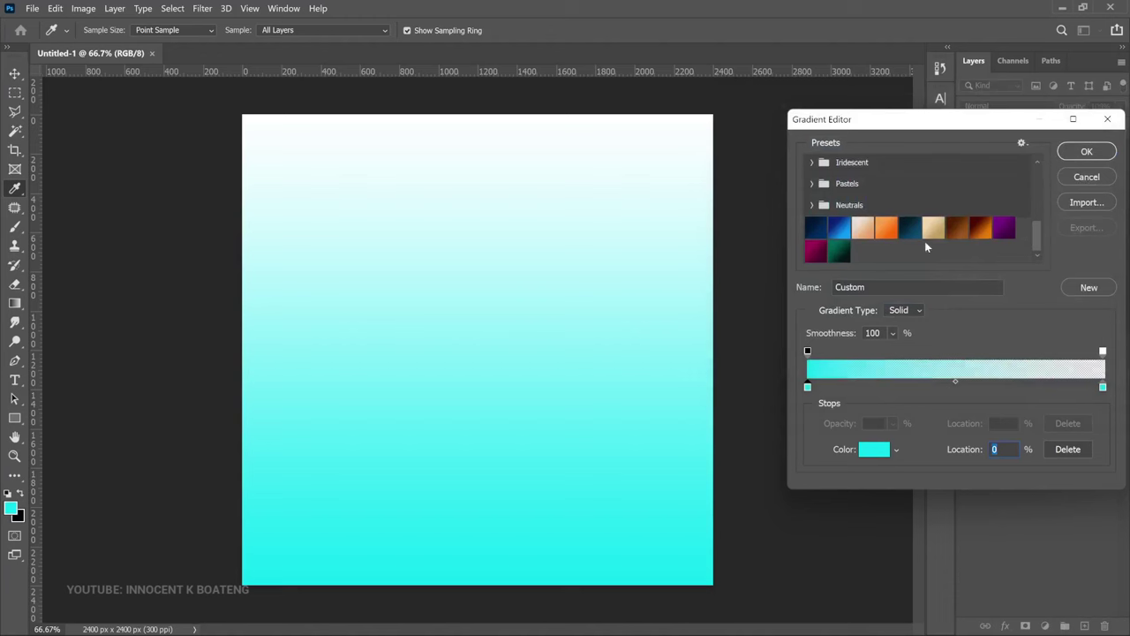
pyautogui.click(840, 254)
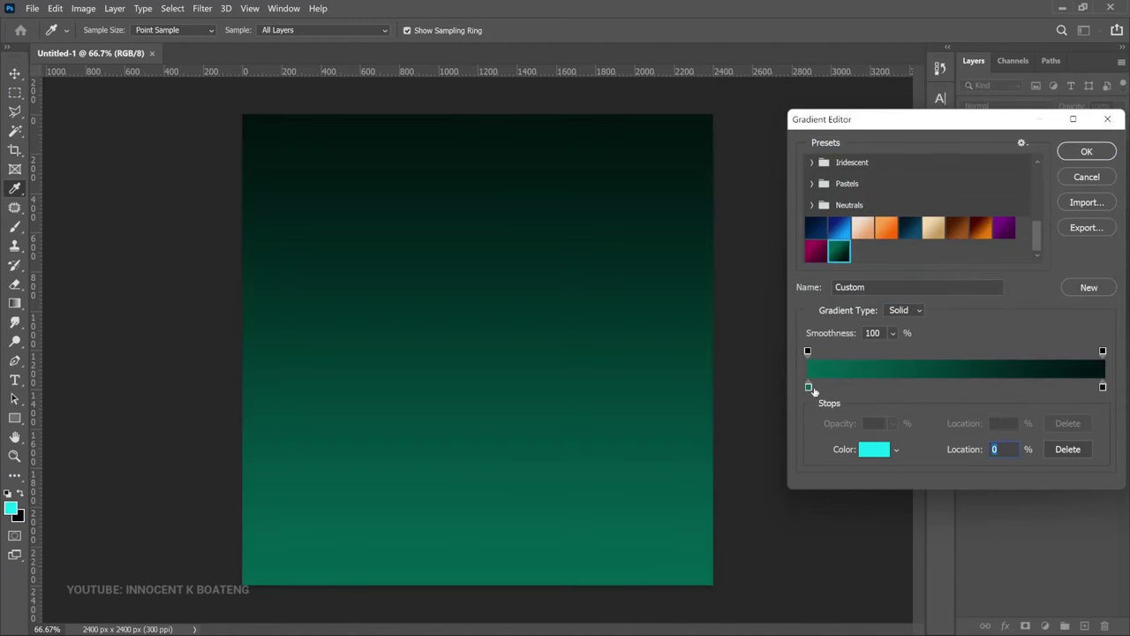
pyautogui.click(809, 386)
pyautogui.click(872, 449)
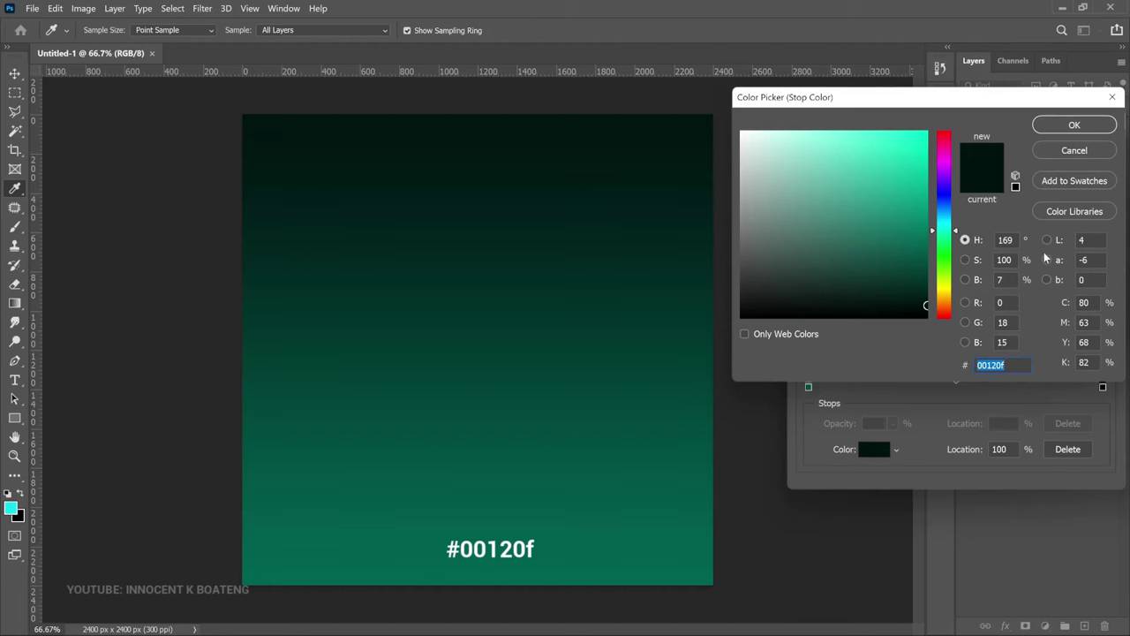
pyautogui.click(1080, 124)
pyautogui.click(1088, 152)
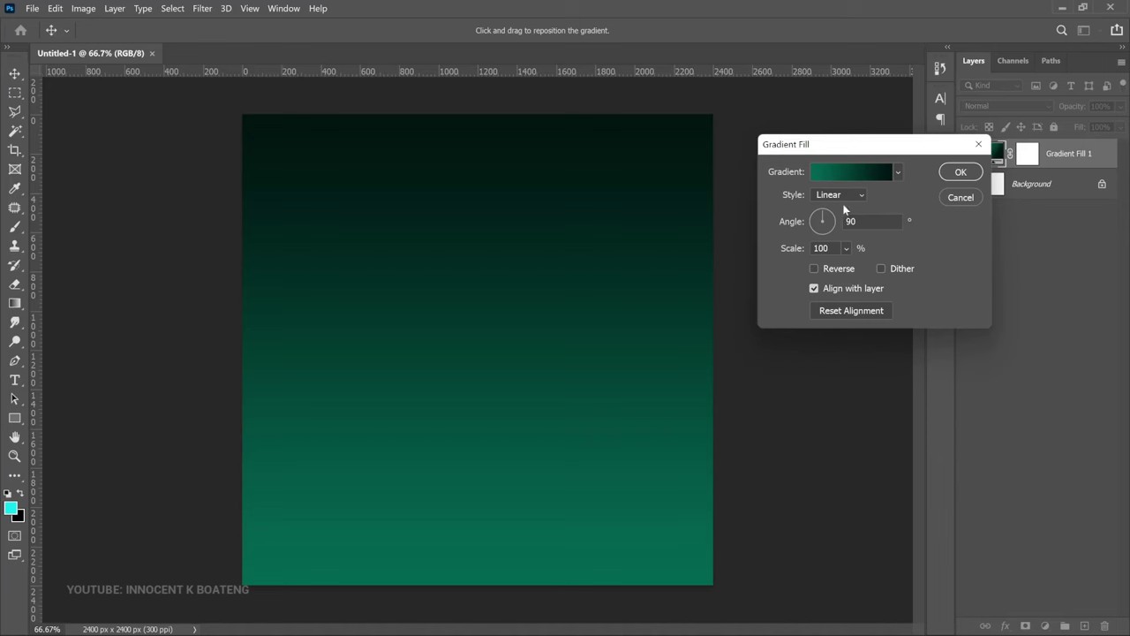
# Set the gradient fill's style to Radial and shift its bright centre up into the canvas's upper half
pyautogui.click(845, 197)
pyautogui.click(834, 219)
pyautogui.moveTo(503, 321); pyautogui.dragTo(499, 248)
pyautogui.press('Return')
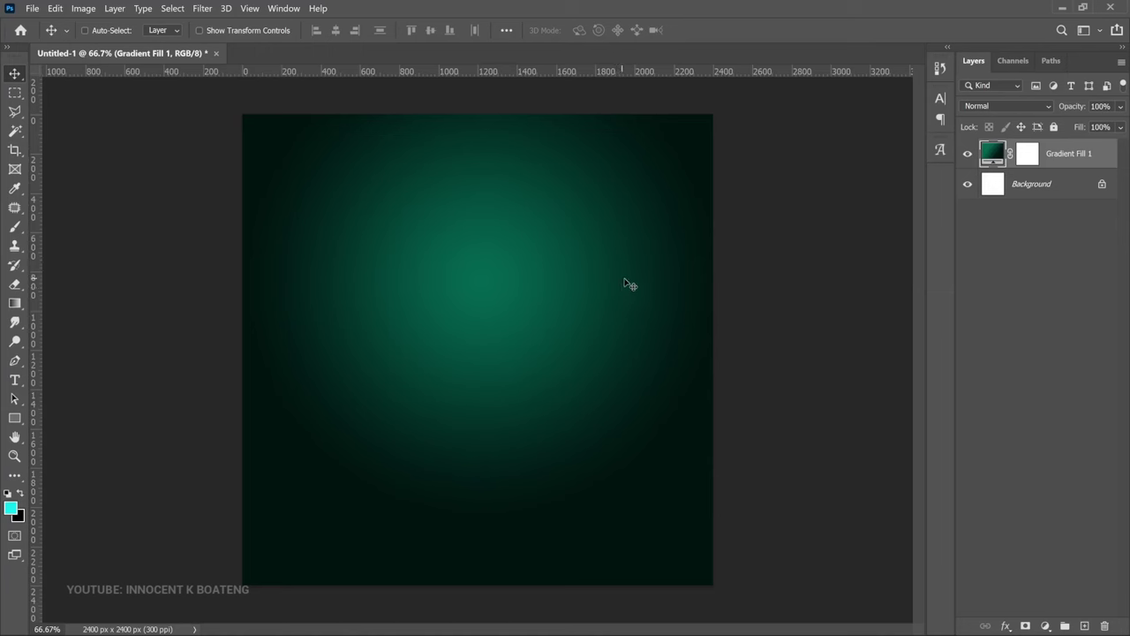
# Place the drone image pngegg (2) from the Drone Resources folder as embedded and move it to the upper part of the canvas
pyautogui.click(32, 8)
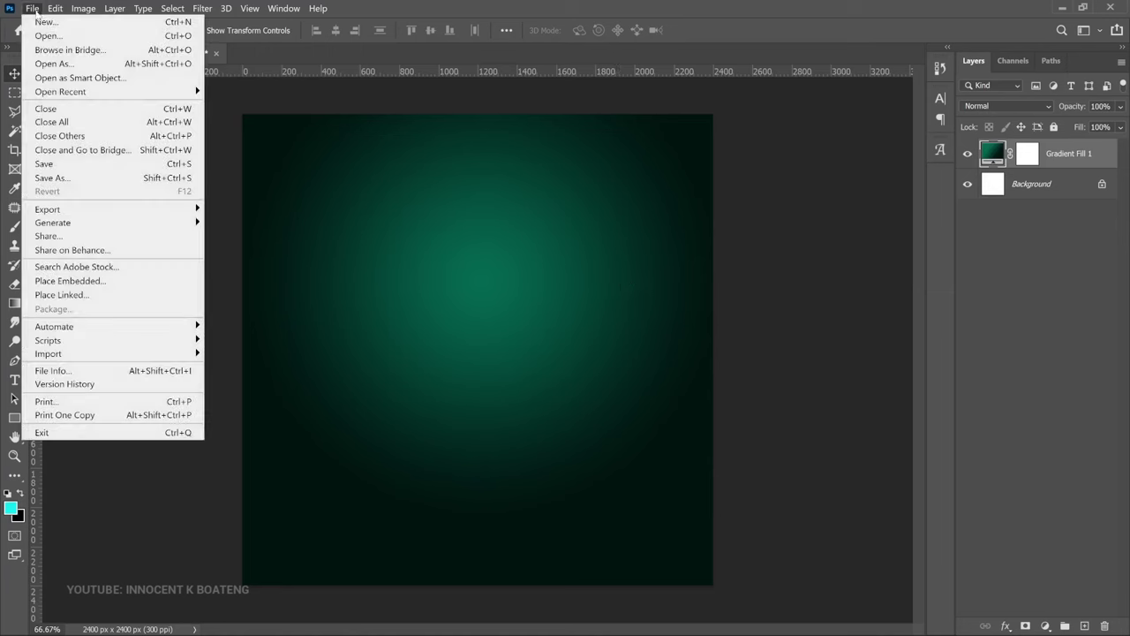
pyautogui.click(104, 282)
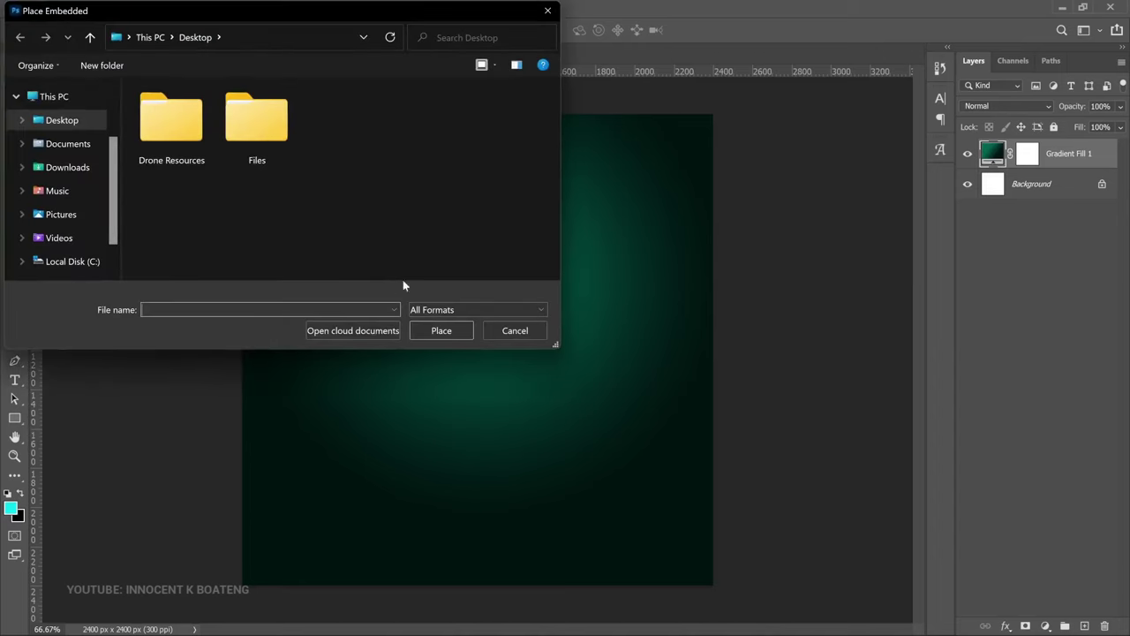
pyautogui.doubleClick(170, 122)
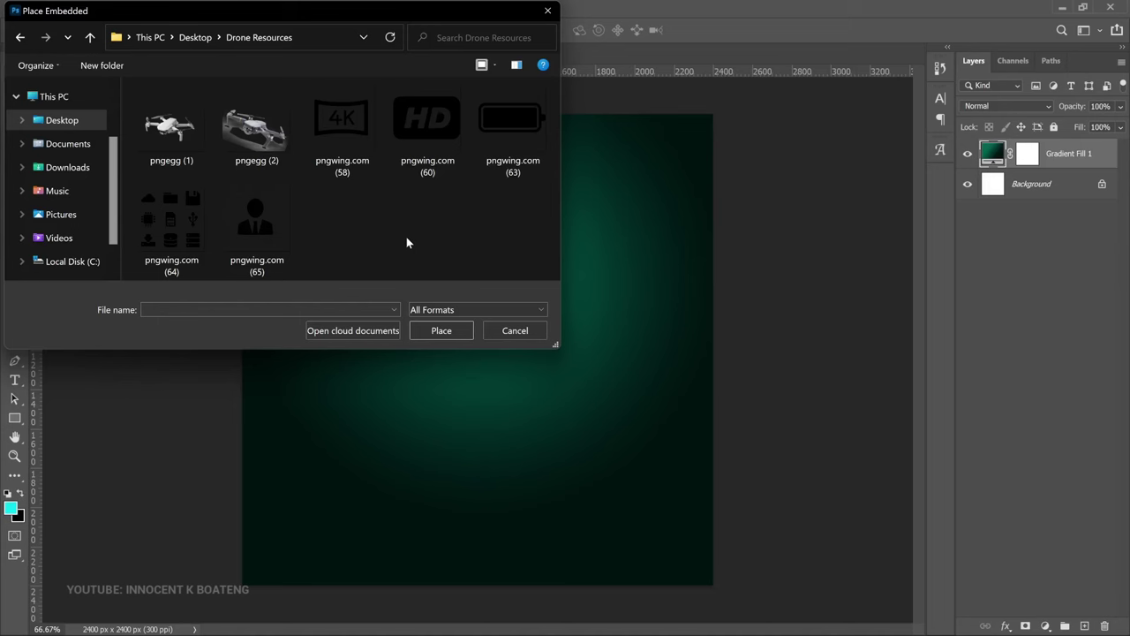
pyautogui.click(272, 137)
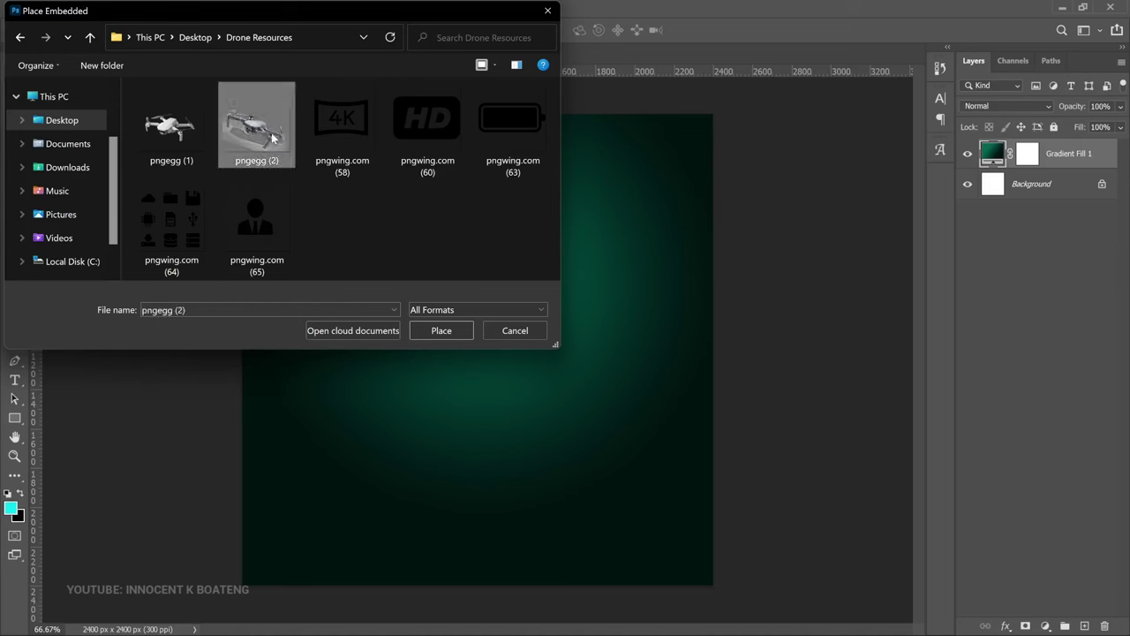
pyautogui.click(441, 330)
pyautogui.press('Return')
pyautogui.moveTo(611, 388); pyautogui.dragTo(599, 295)
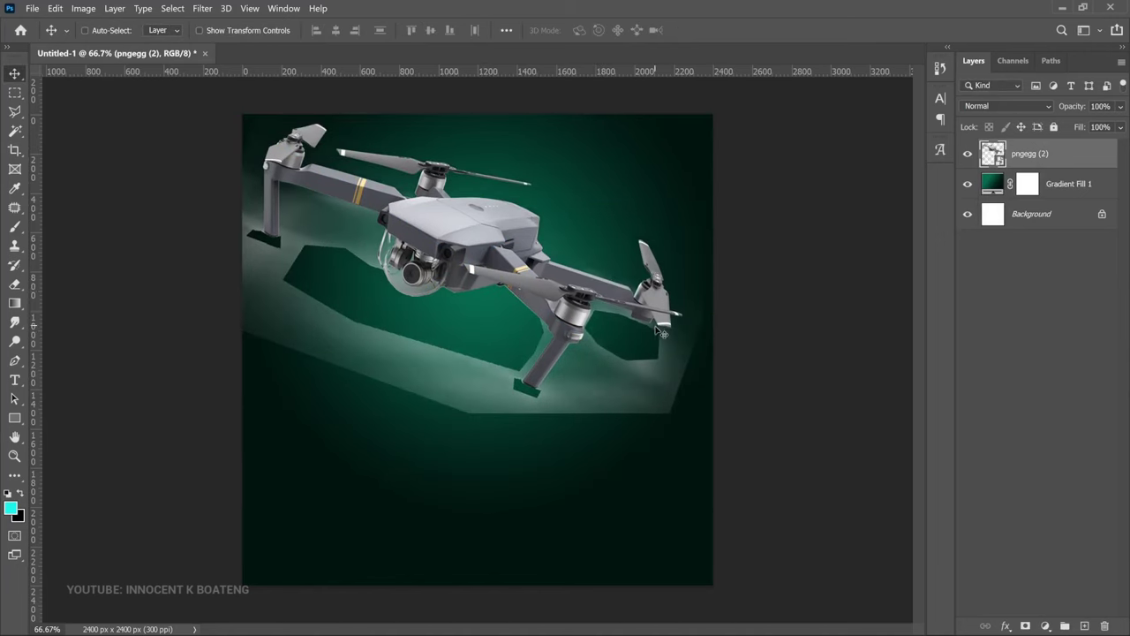
# Rotate the placed drone about 7° counter-clockwise and enlarge it slightly so it spans the top of the canvas
pyautogui.hotkey('ctrl', 't')
pyautogui.moveTo(760, 349); pyautogui.dragTo(797, 295)
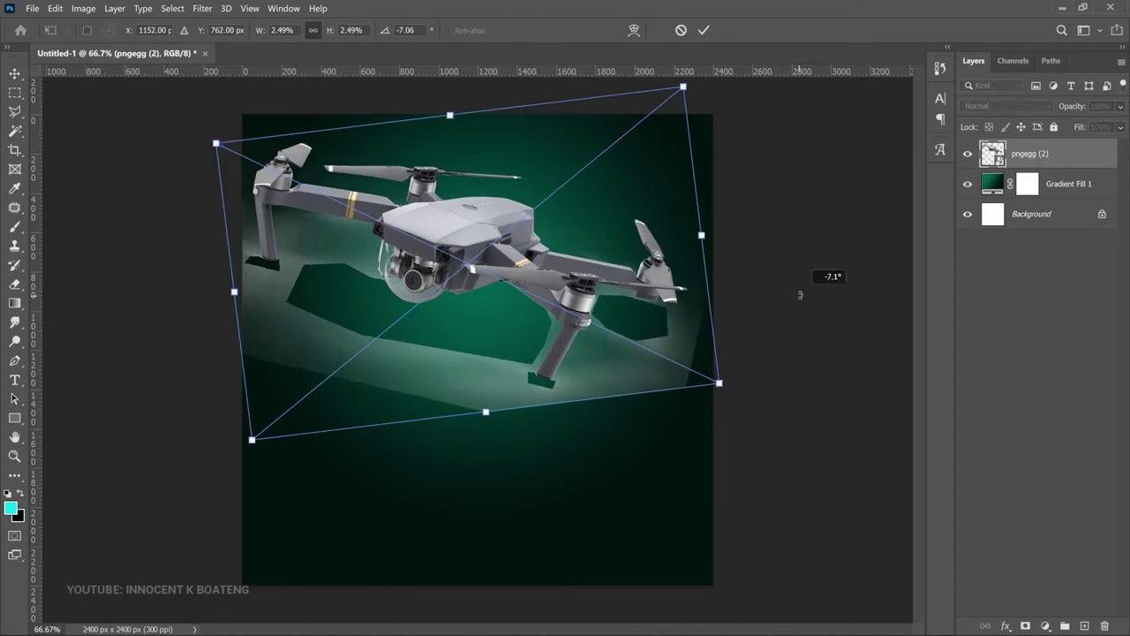
pyautogui.moveTo(676, 229); pyautogui.dragTo(666, 201)
pyautogui.moveTo(736, 354)
pyautogui.mouseDown()
pyautogui.moveTo(734, 340)
pyautogui.moveTo(747, 348)
pyautogui.mouseUp()
pyautogui.press('Return')
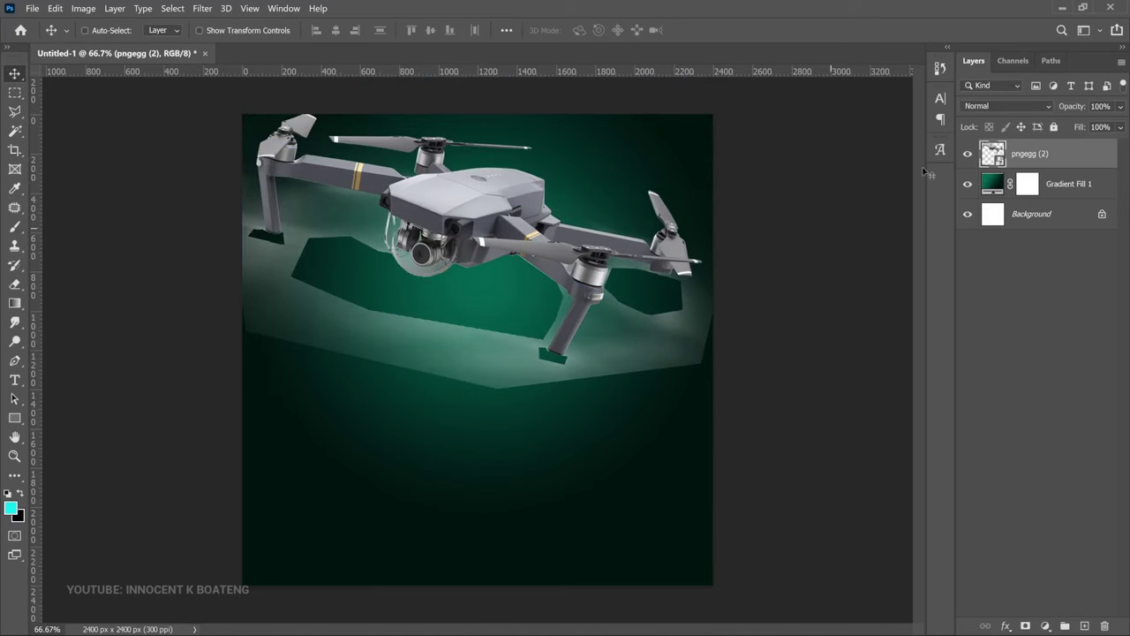
# Blend the pngegg (2) drone layer into the background with Color Dodge mode at 21% opacity
pyautogui.click(992, 106)
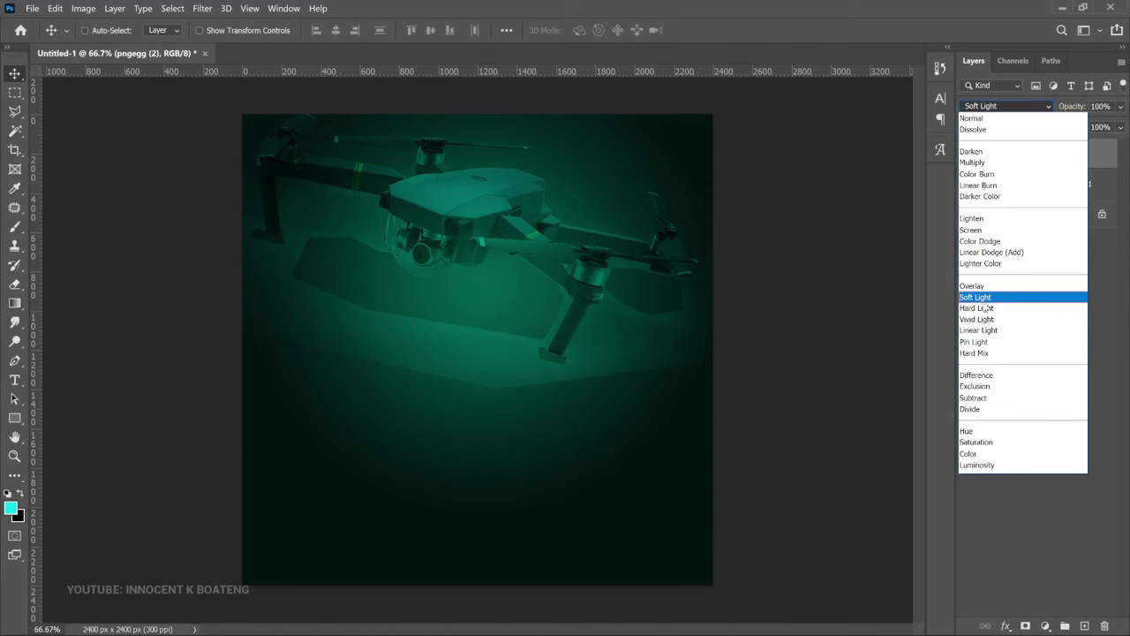
pyautogui.click(978, 245)
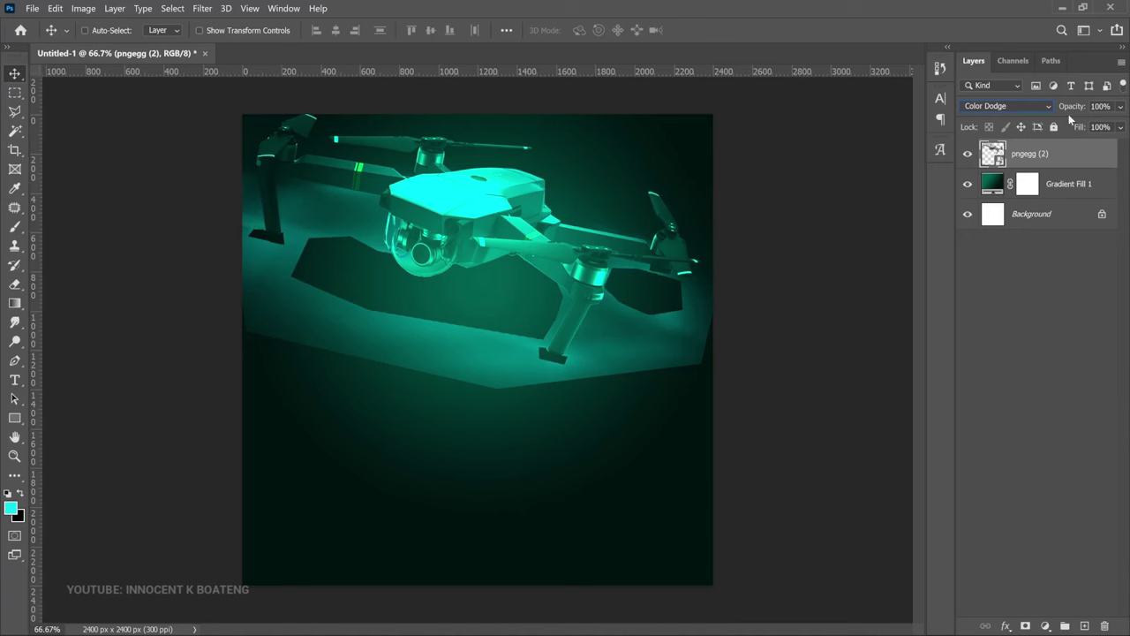
pyautogui.moveTo(1069, 114); pyautogui.dragTo(1019, 116)
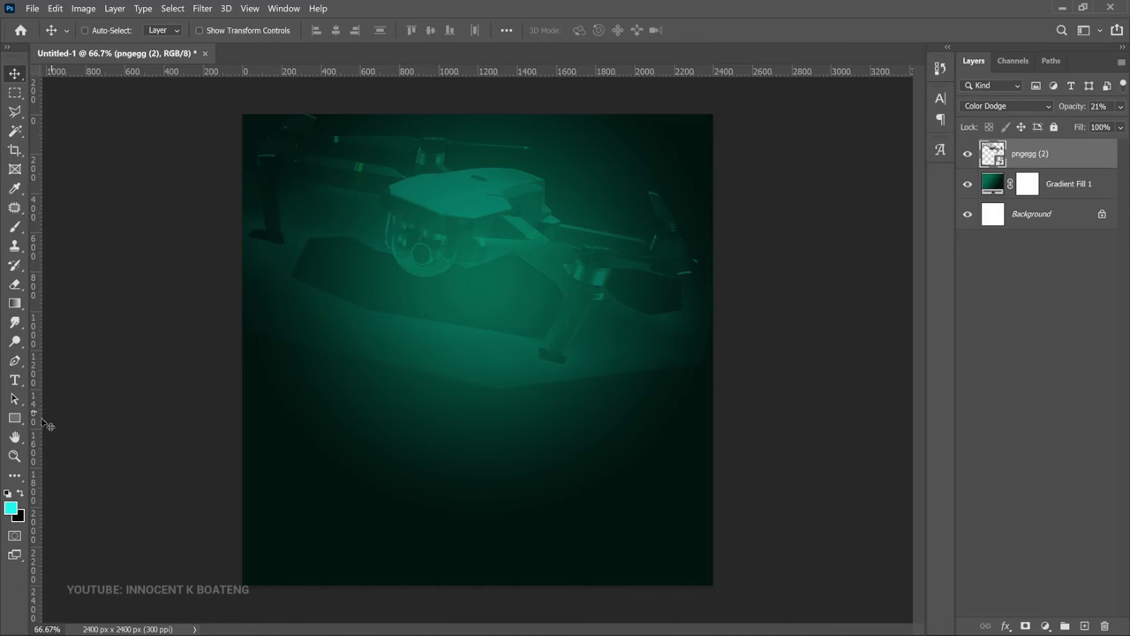
# Draw a rectangle about 2851 x 1354 px covering the lower part of the canvas and overlapping its side edges
pyautogui.click(15, 418)
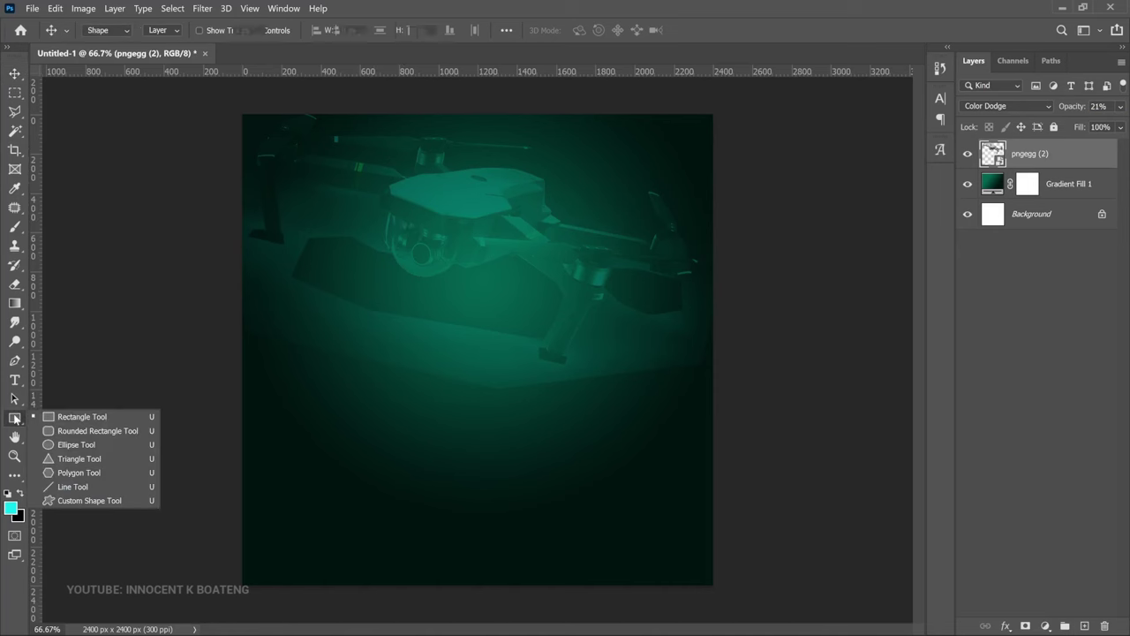
pyautogui.click(75, 418)
pyautogui.moveTo(210, 325); pyautogui.dragTo(769, 591)
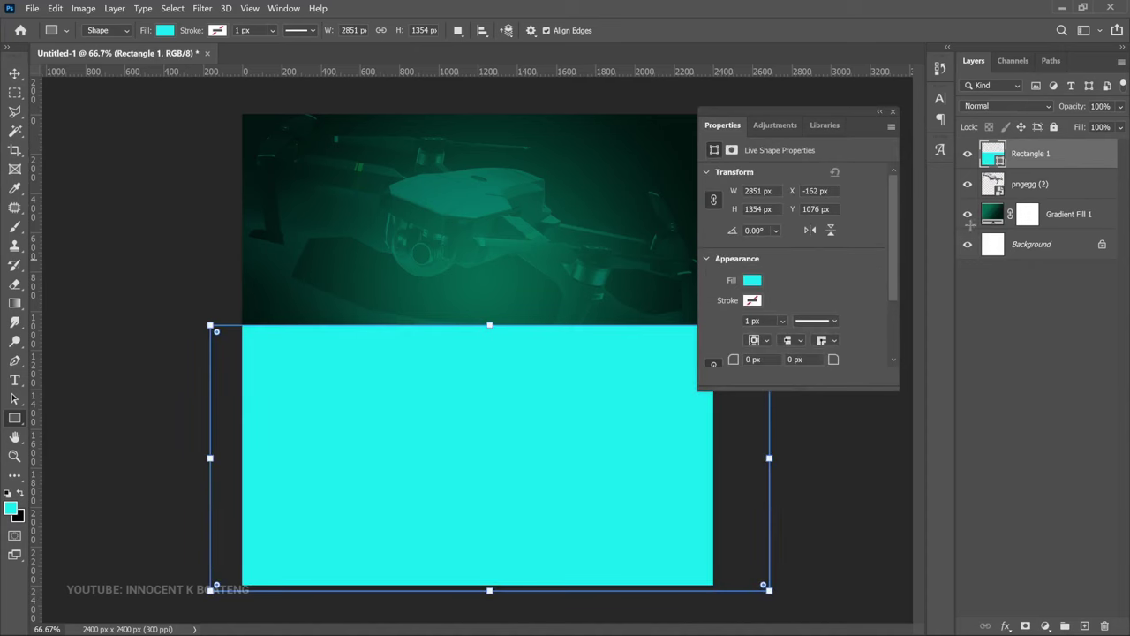
# Change the rectangle's fill colour to white (ffffff) and return to the Move tool
pyautogui.doubleClick(1000, 161)
pyautogui.write('ffffff')
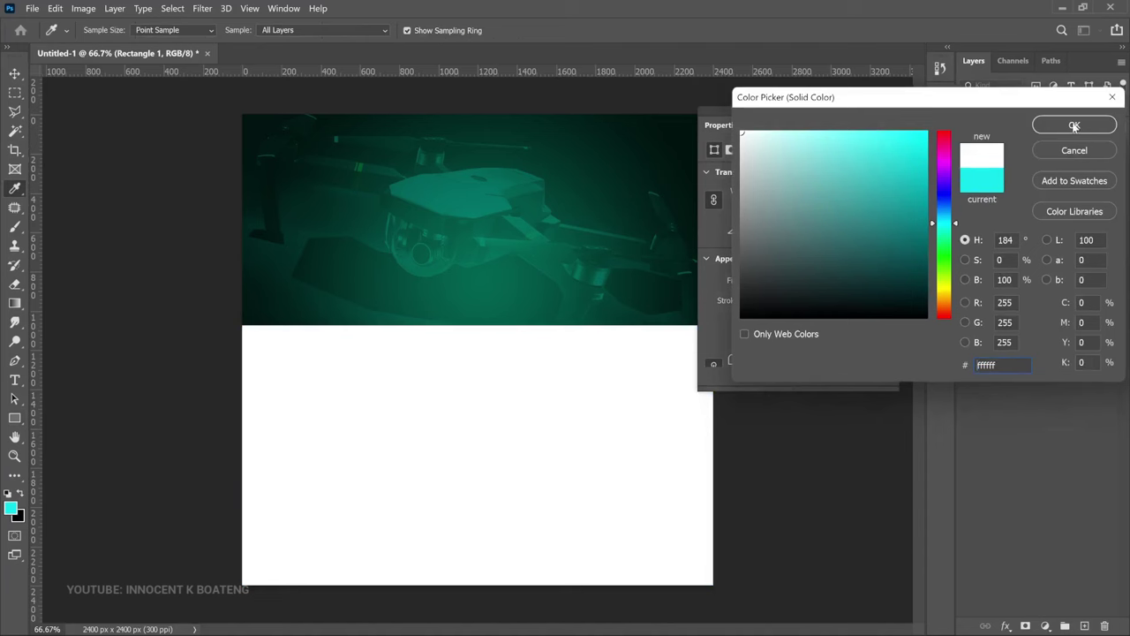
pyautogui.click(1074, 126)
pyautogui.click(893, 116)
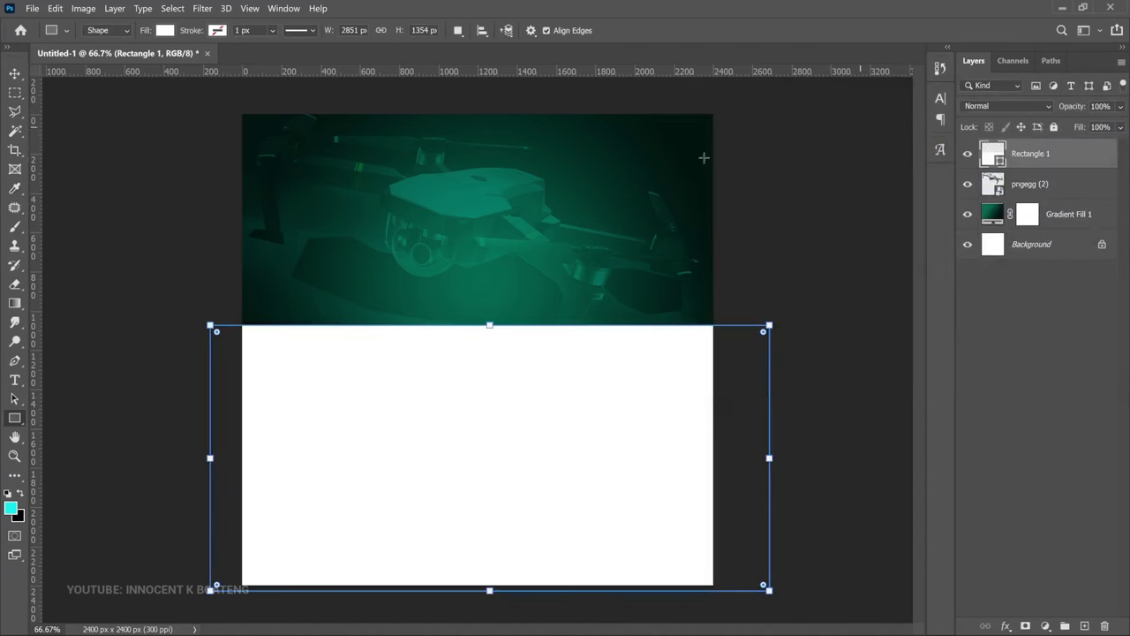
pyautogui.click(15, 73)
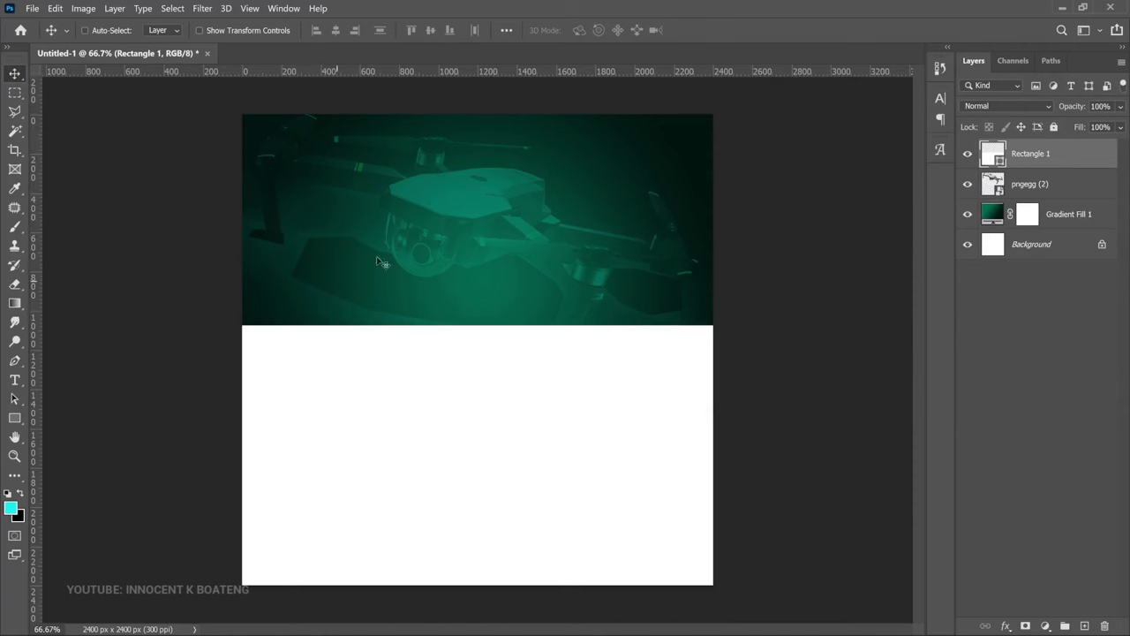
# Place the drone image pngegg (1) as embedded, scale it to about 38.78% and position it across the white rectangle's upper edge
pyautogui.click(31, 7)
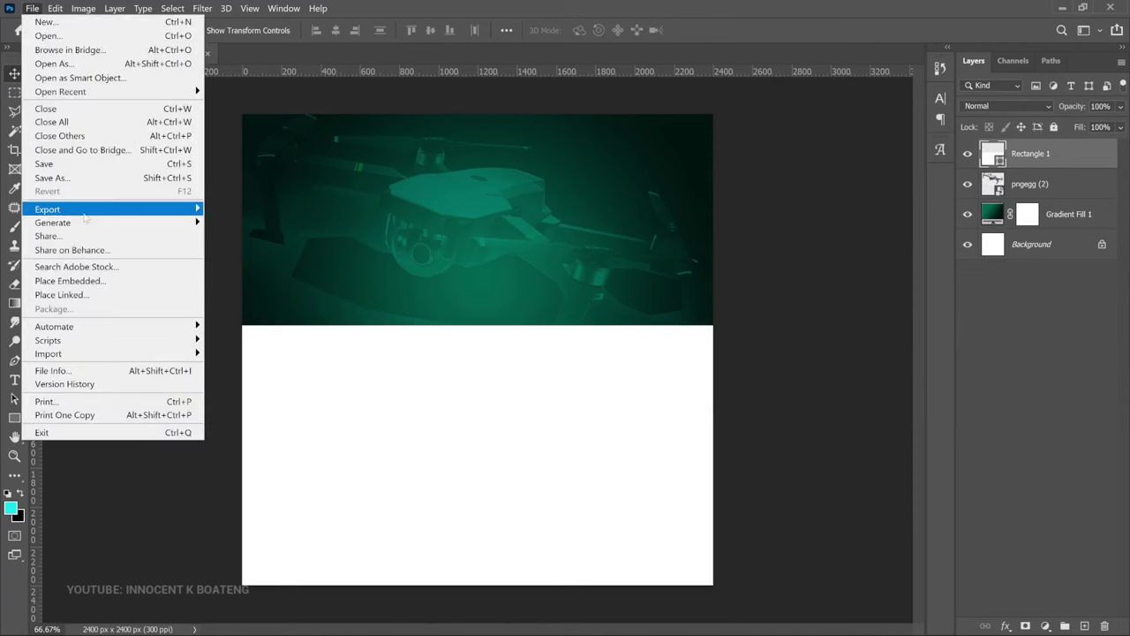
pyautogui.click(102, 281)
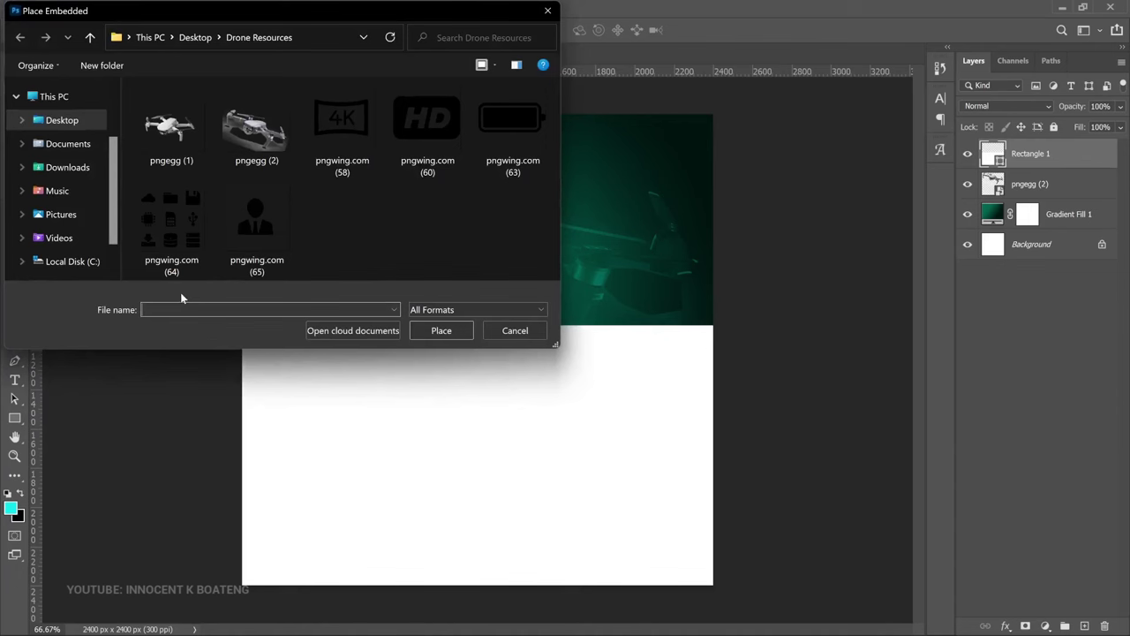
pyautogui.click(172, 129)
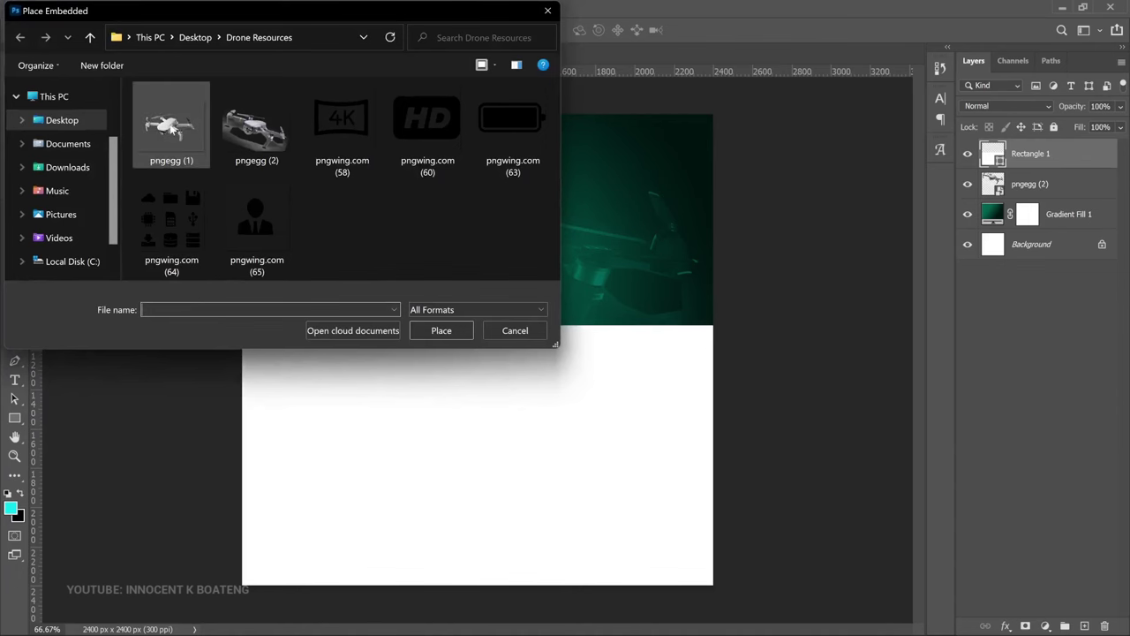
pyautogui.click(440, 329)
pyautogui.moveTo(615, 358); pyautogui.dragTo(636, 258)
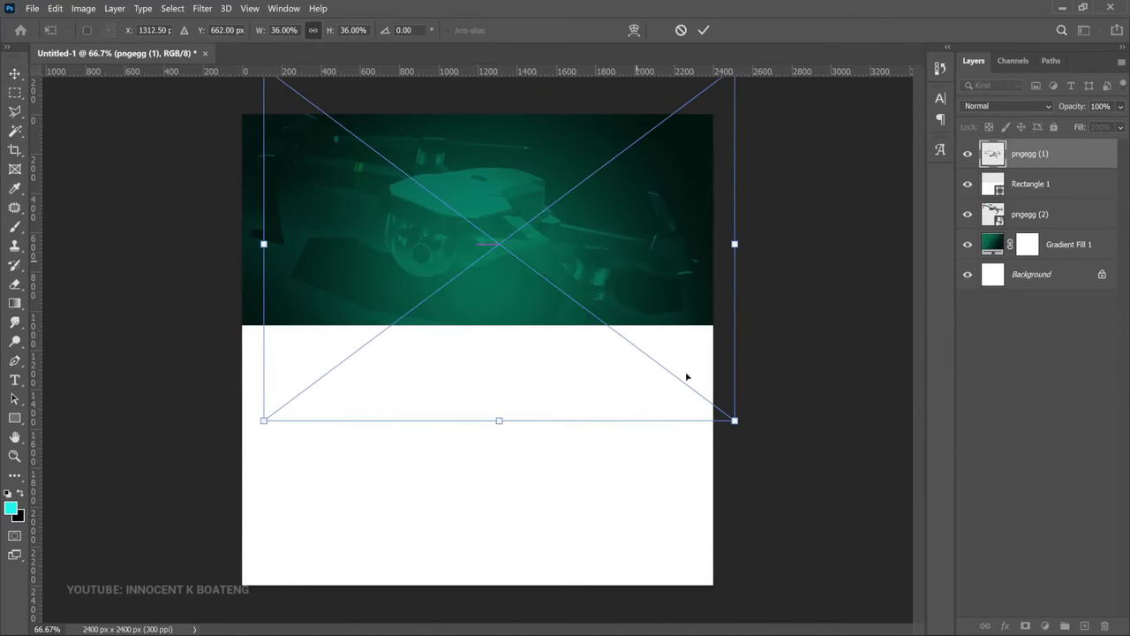
pyautogui.moveTo(736, 422); pyautogui.dragTo(771, 447)
pyautogui.moveTo(689, 332); pyautogui.dragTo(686, 383)
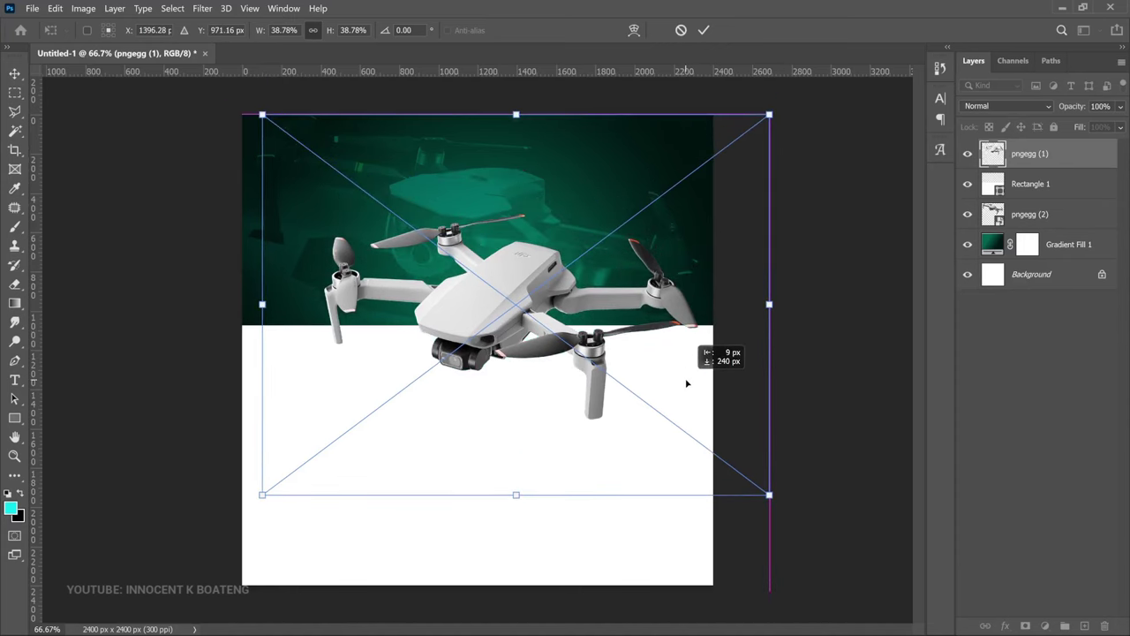
pyautogui.press('Return')
# Select the Rectangle 1 layer from the canvas and move the white rectangle slightly down
pyautogui.rightClick(519, 379)
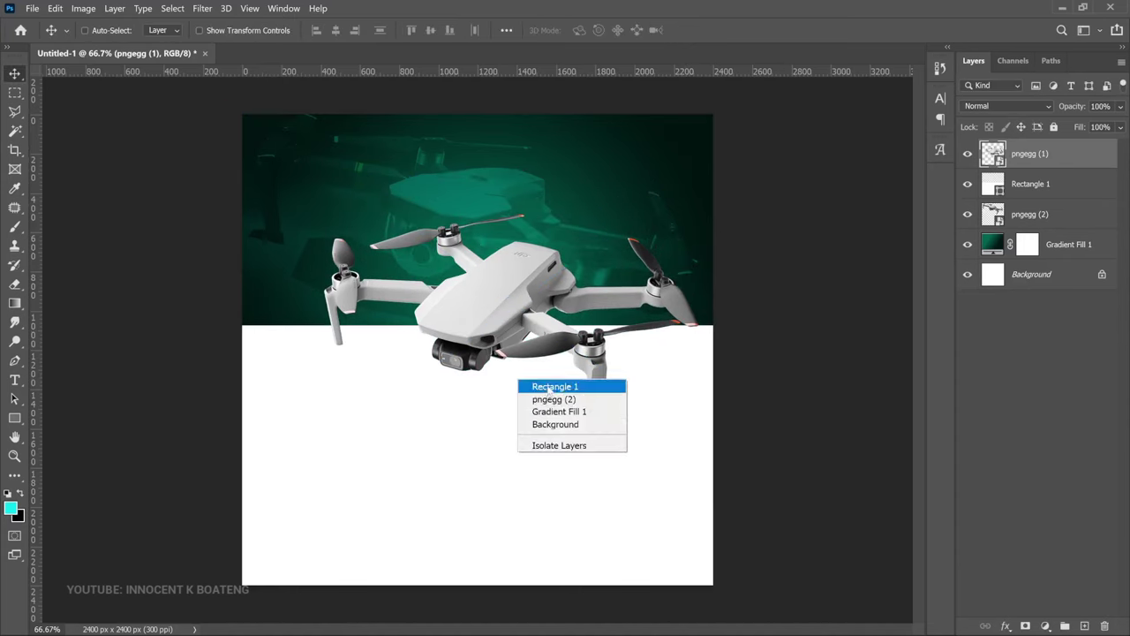
pyautogui.click(550, 385)
pyautogui.moveTo(550, 381); pyautogui.dragTo(556, 391)
# Select the pngegg (1) drone and move it slightly down over the white rectangle's edge
pyautogui.rightClick(519, 303)
pyautogui.click(534, 309)
pyautogui.moveTo(546, 316); pyautogui.dragTo(548, 331)
pyautogui.moveTo(547, 332); pyautogui.dragTo(548, 336)
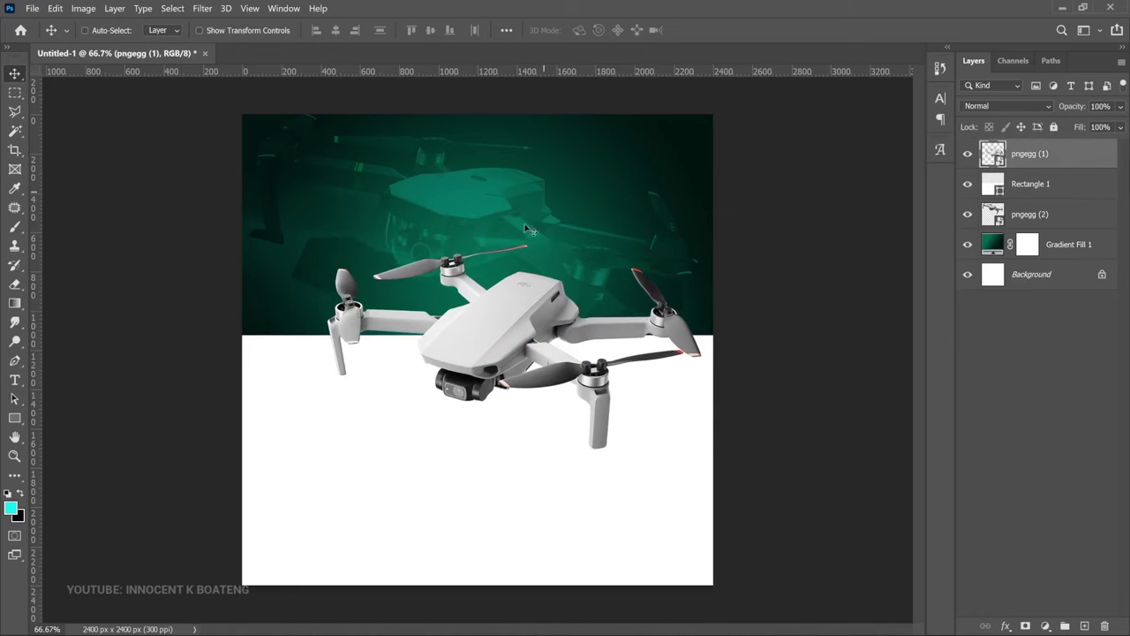
# Select the Rectangle 1 layer from the canvas and move the white rectangle slightly up
pyautogui.rightClick(408, 413)
pyautogui.click(423, 415)
pyautogui.moveTo(424, 415); pyautogui.dragTo(424, 404)
pyautogui.press('ctrl')
# Scale the pngegg (1) drone down to about 37.7% and reselect the Rectangle 1 layer
pyautogui.rightClick(546, 364)
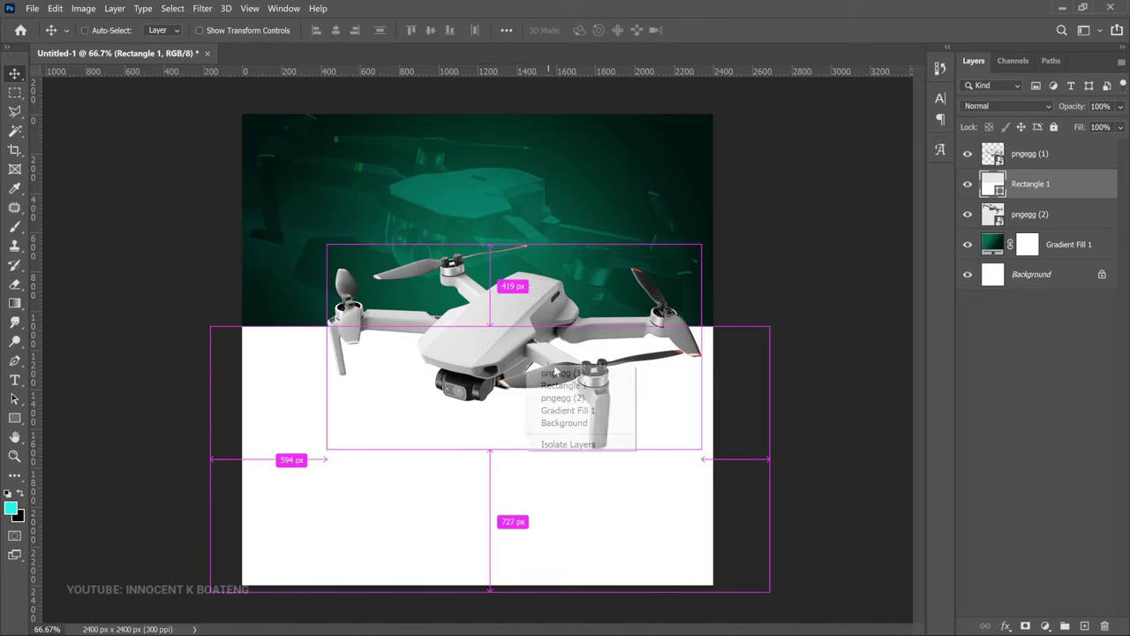
pyautogui.click(548, 374)
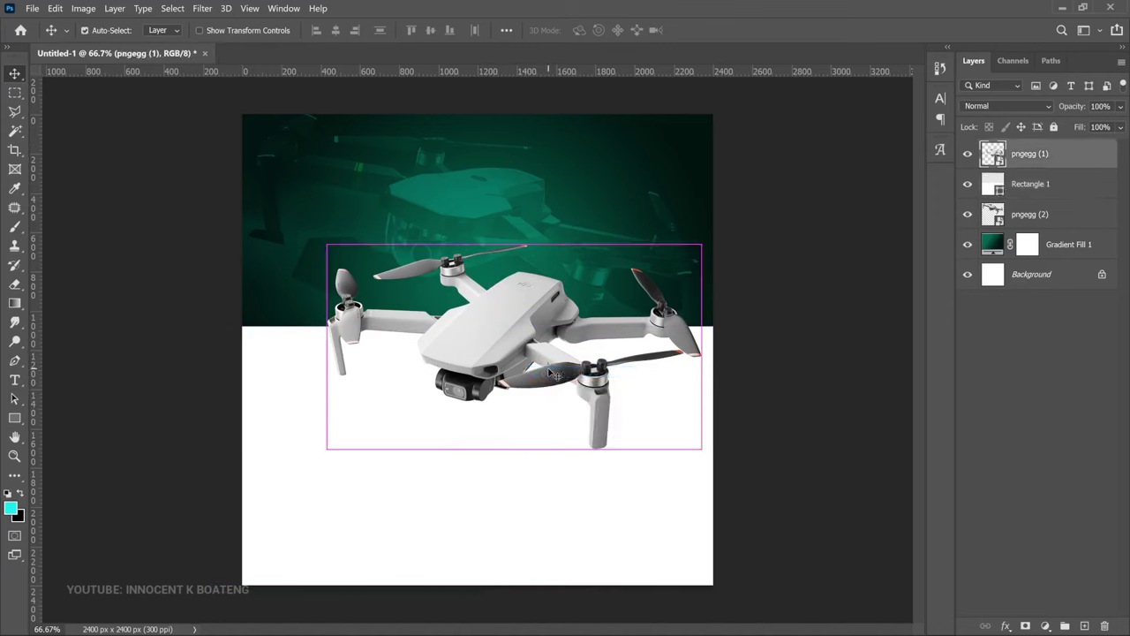
pyautogui.hotkey('ctrl', 't')
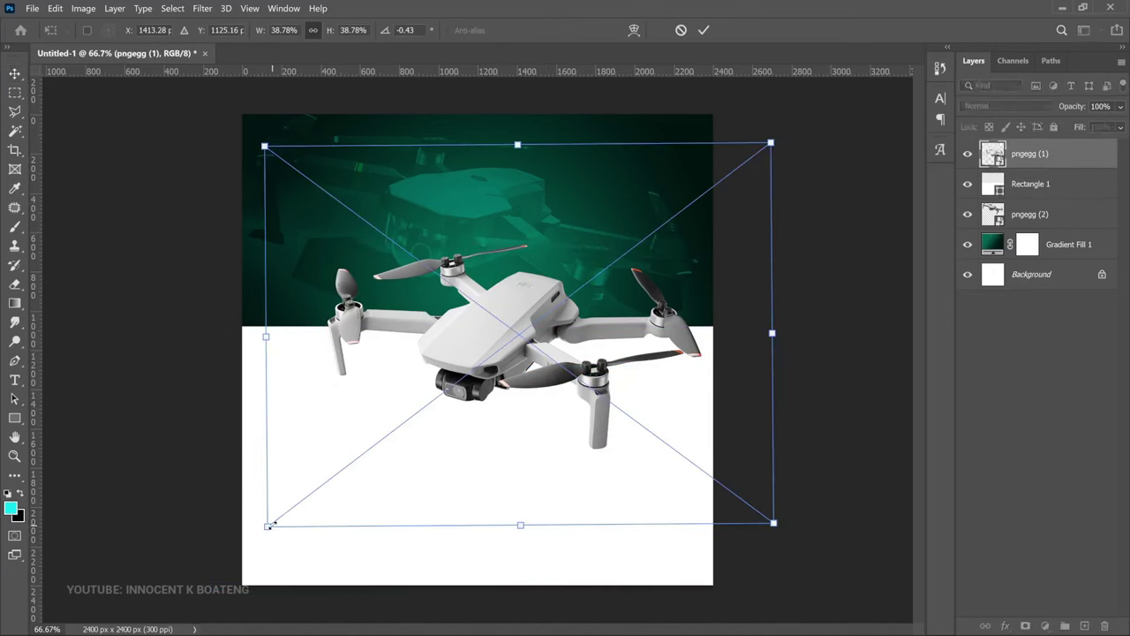
pyautogui.moveTo(267, 526); pyautogui.dragTo(278, 510)
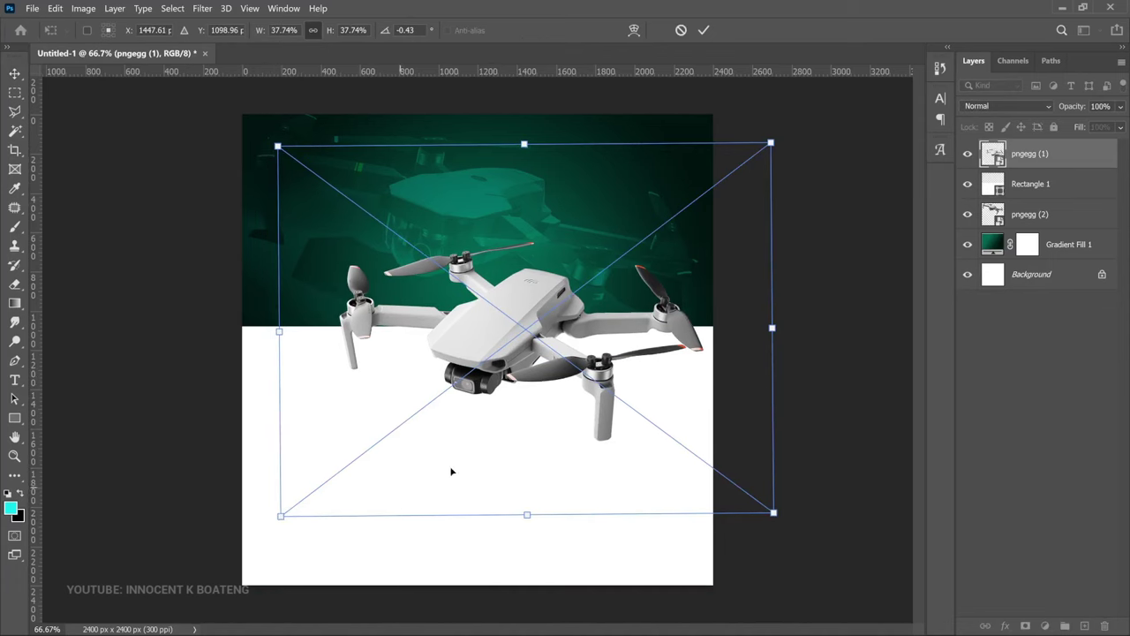
pyautogui.press('Return')
pyautogui.keyDown('ctrl'); pyautogui.click(461, 451); pyautogui.keyUp('ctrl')
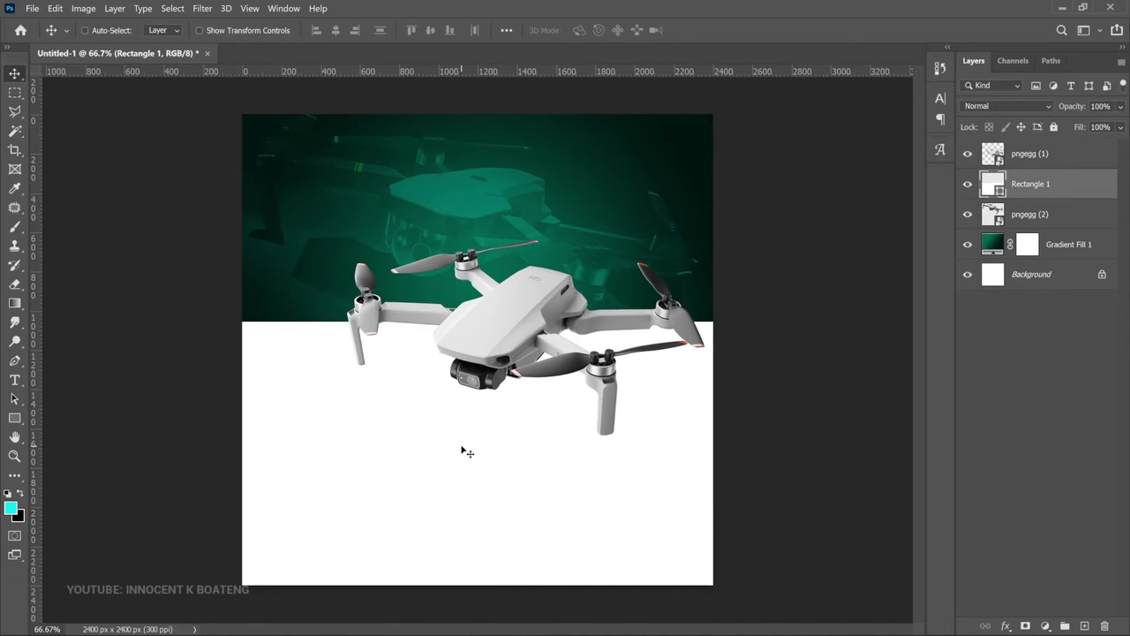
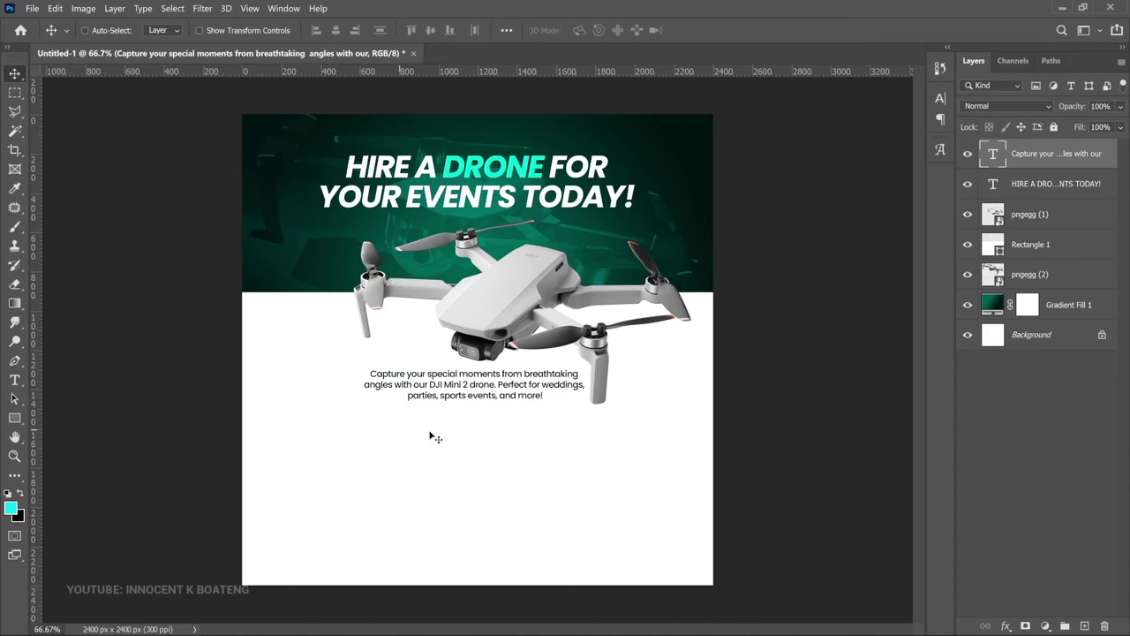
# Draw a cyan rounded rectangle about 1046 px wide and 138 px high below the drone description text
pyautogui.moveTo(17, 420); pyautogui.dragTo(84, 431)
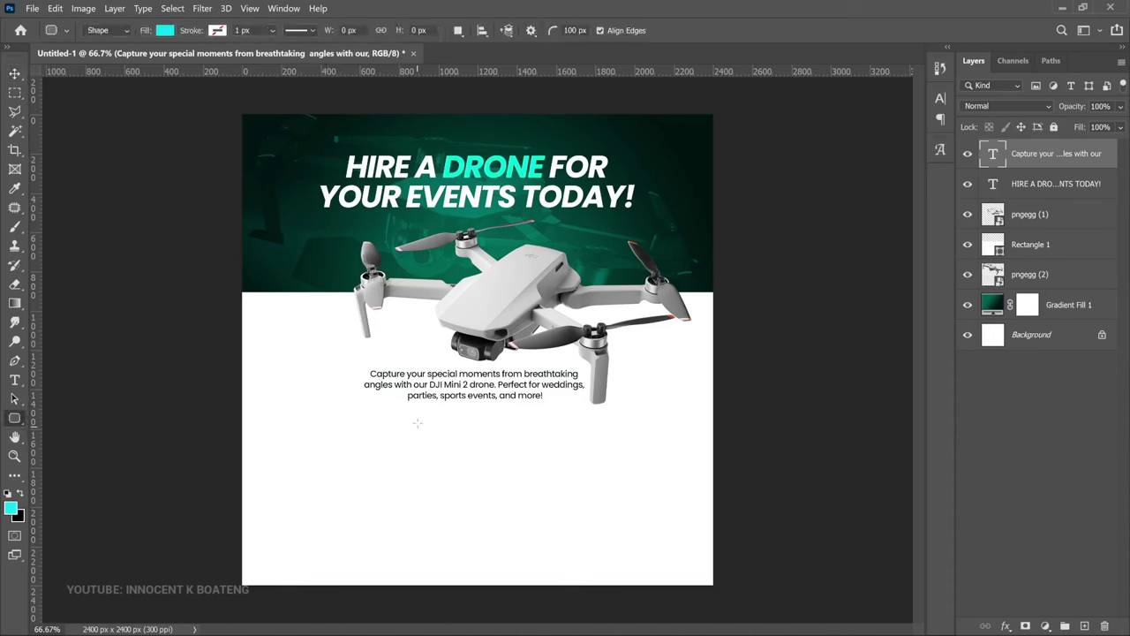
pyautogui.moveTo(388, 417); pyautogui.dragTo(593, 444)
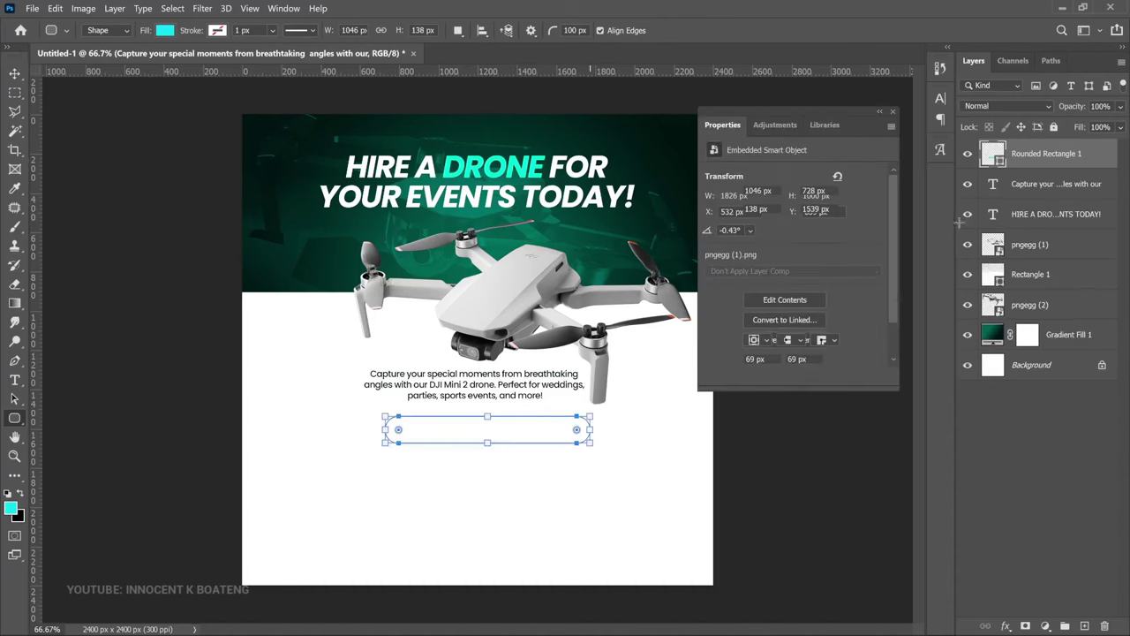
pyautogui.press('v')
# Add a Gradient Overlay to the rounded rectangle using the saved dark green gradient preset
pyautogui.rightClick(1052, 164)
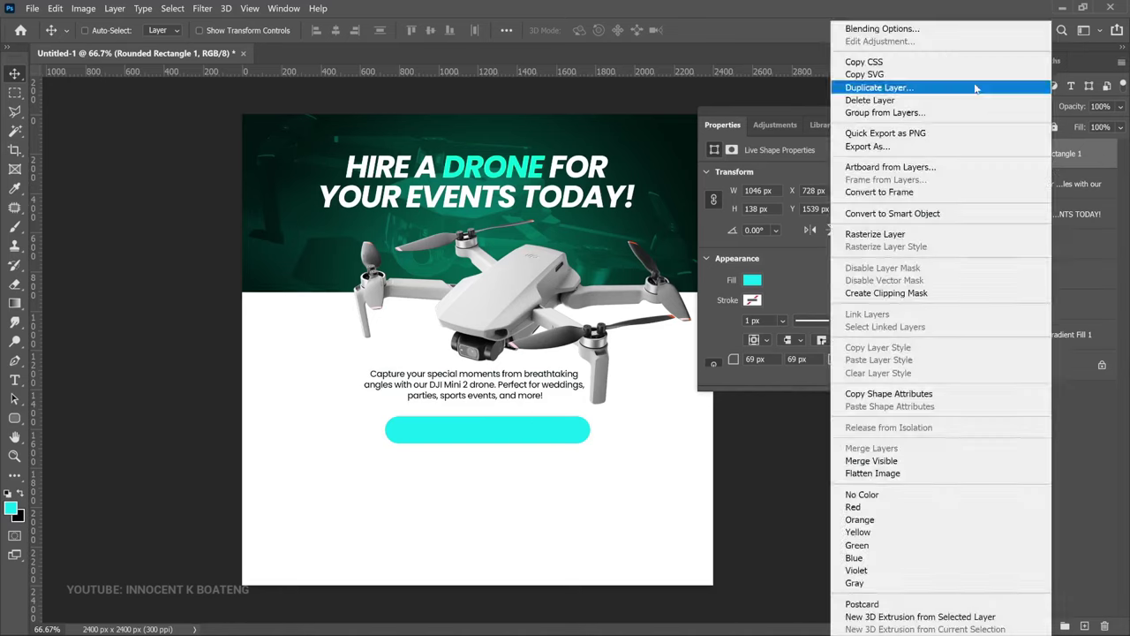
pyautogui.click(929, 25)
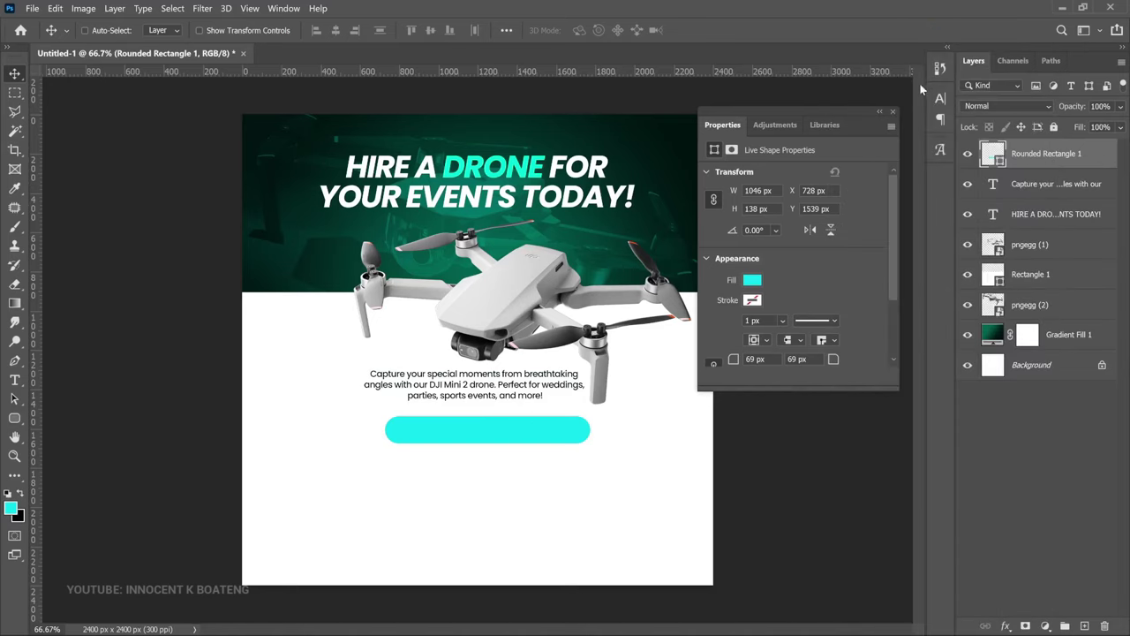
pyautogui.moveTo(753, 116); pyautogui.dragTo(752, 65)
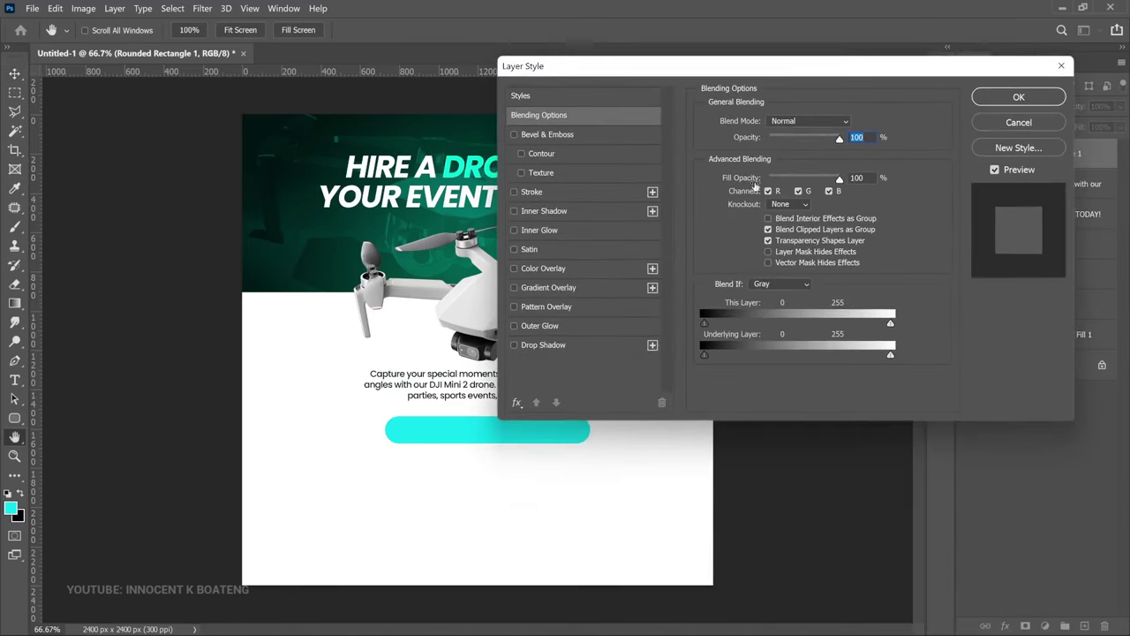
pyautogui.click(562, 288)
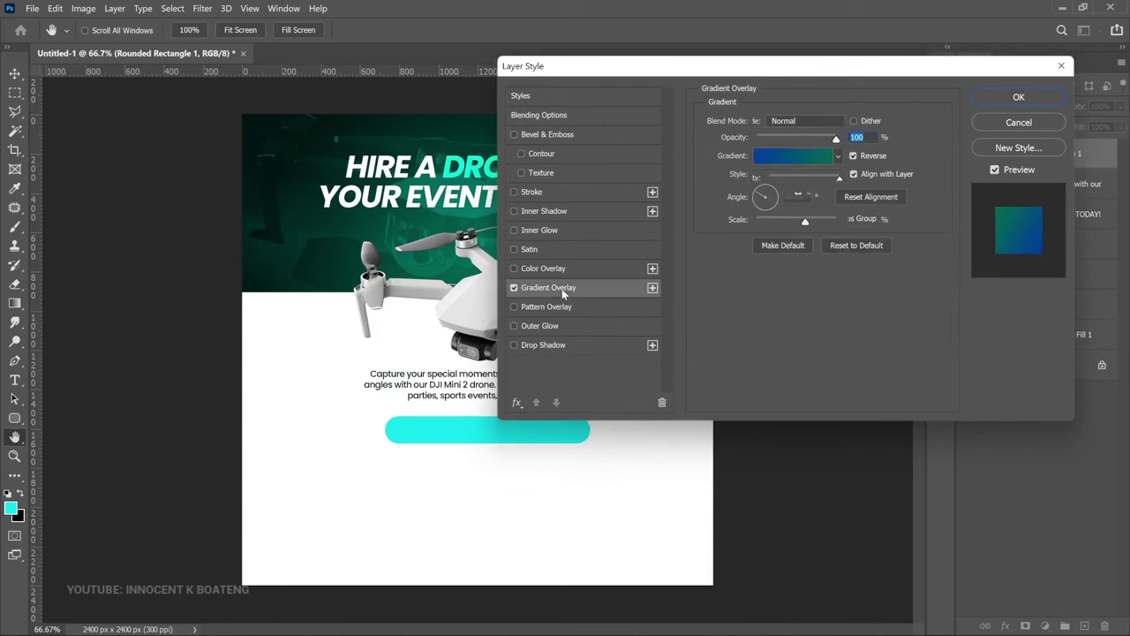
pyautogui.click(790, 159)
pyautogui.moveTo(1035, 175); pyautogui.dragTo(1038, 238)
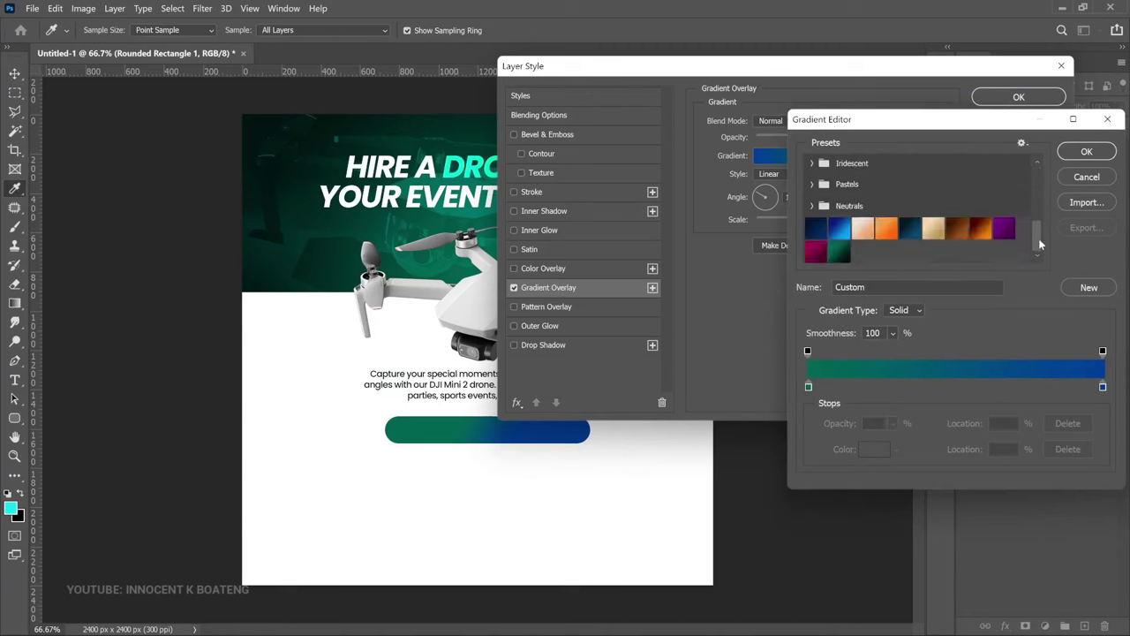
pyautogui.click(840, 255)
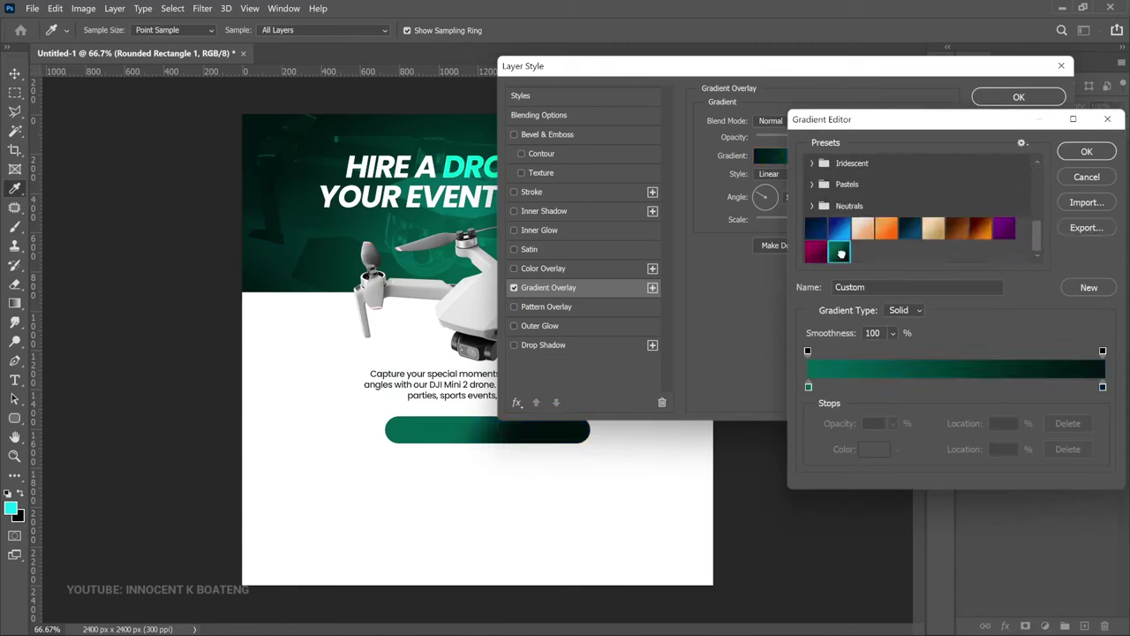
pyautogui.click(1085, 151)
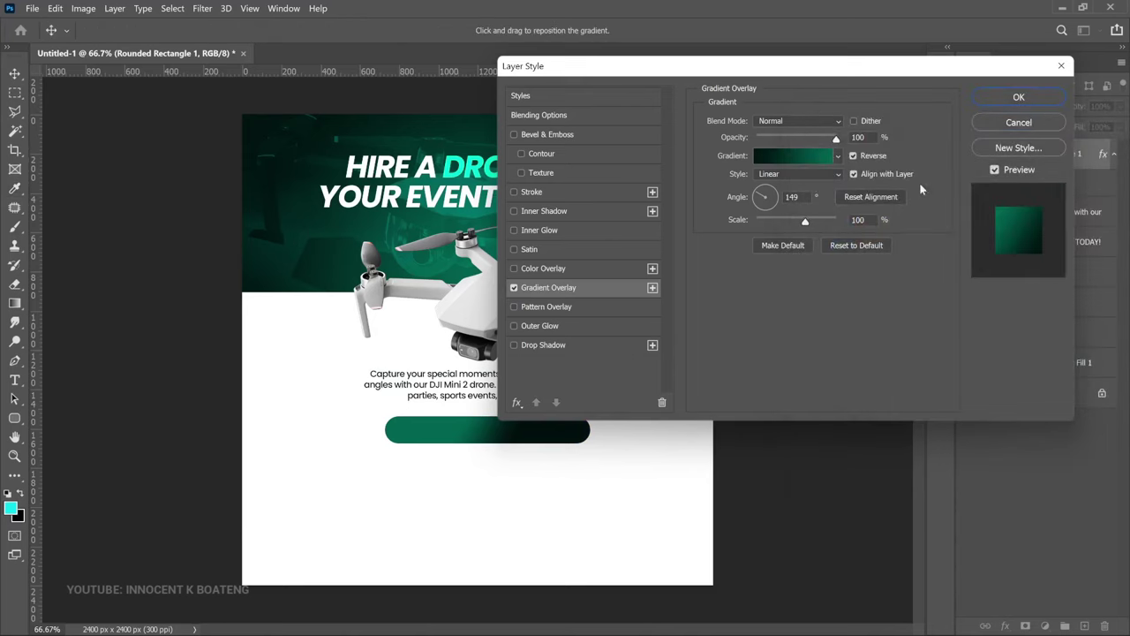
# Turn off Reverse for the gradient overlay, set its scale to 139% and apply the layer style
pyautogui.click(853, 156)
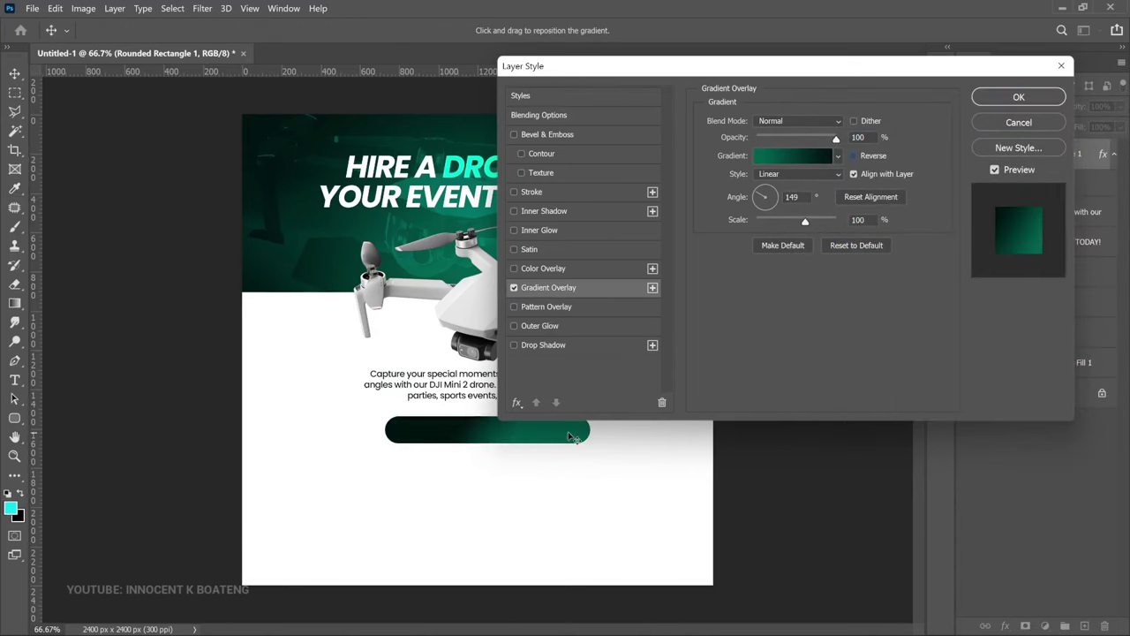
pyautogui.moveTo(809, 223); pyautogui.dragTo(839, 225)
pyautogui.moveTo(830, 224); pyautogui.dragTo(828, 225)
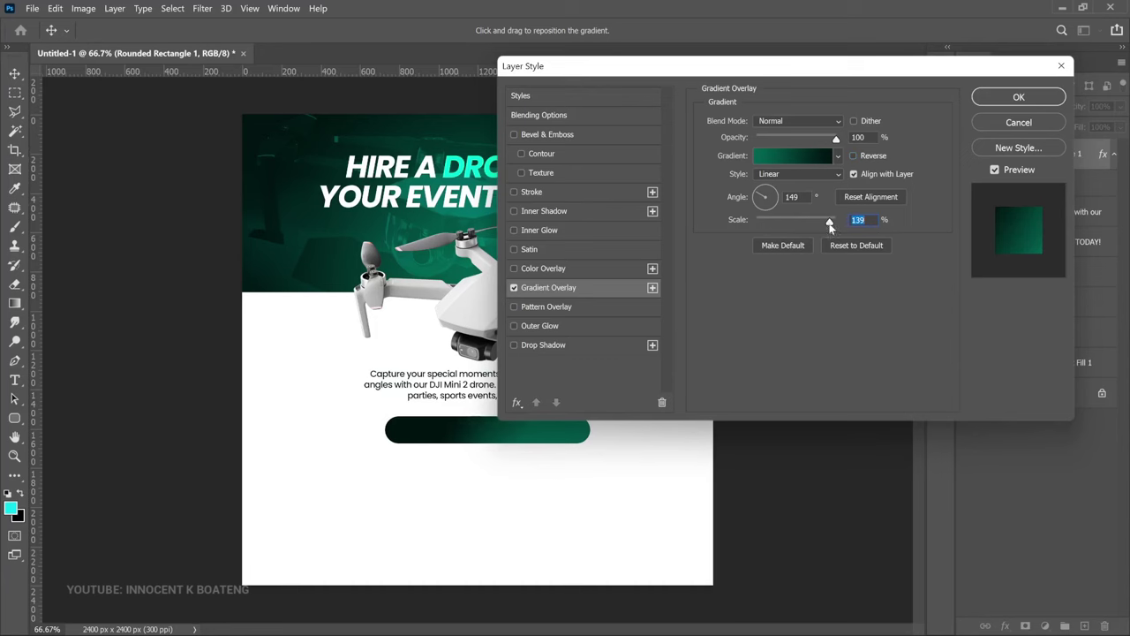
pyautogui.click(1016, 97)
# Add the white text "WHY CHOOSE OUR DJI MINI 2" inside the green rounded rectangle
pyautogui.press('t')
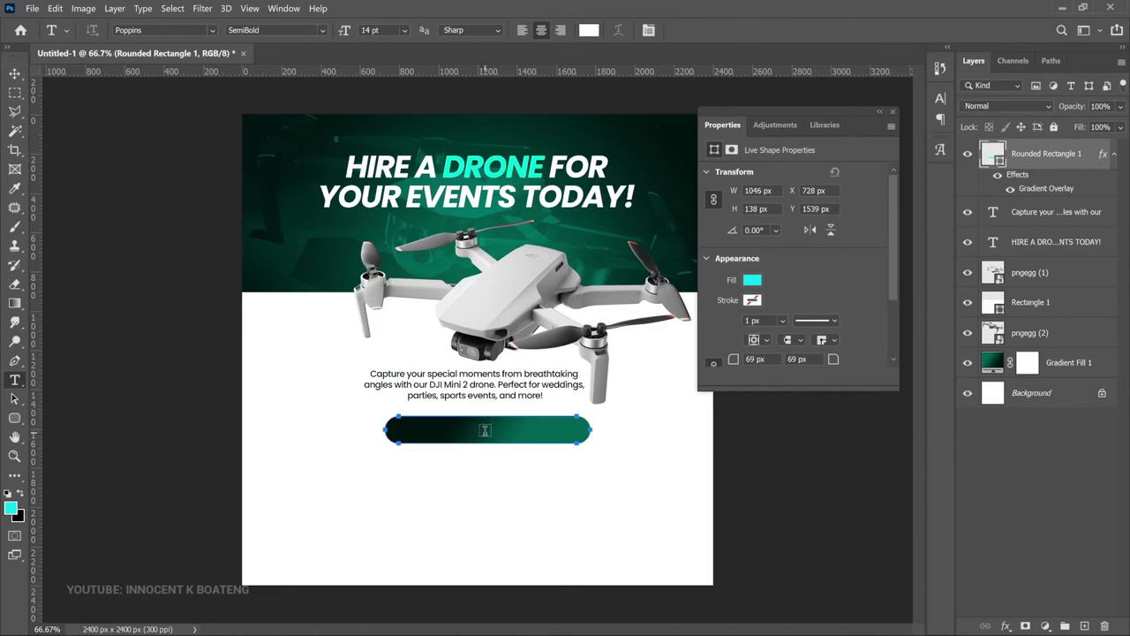
pyautogui.click(487, 430)
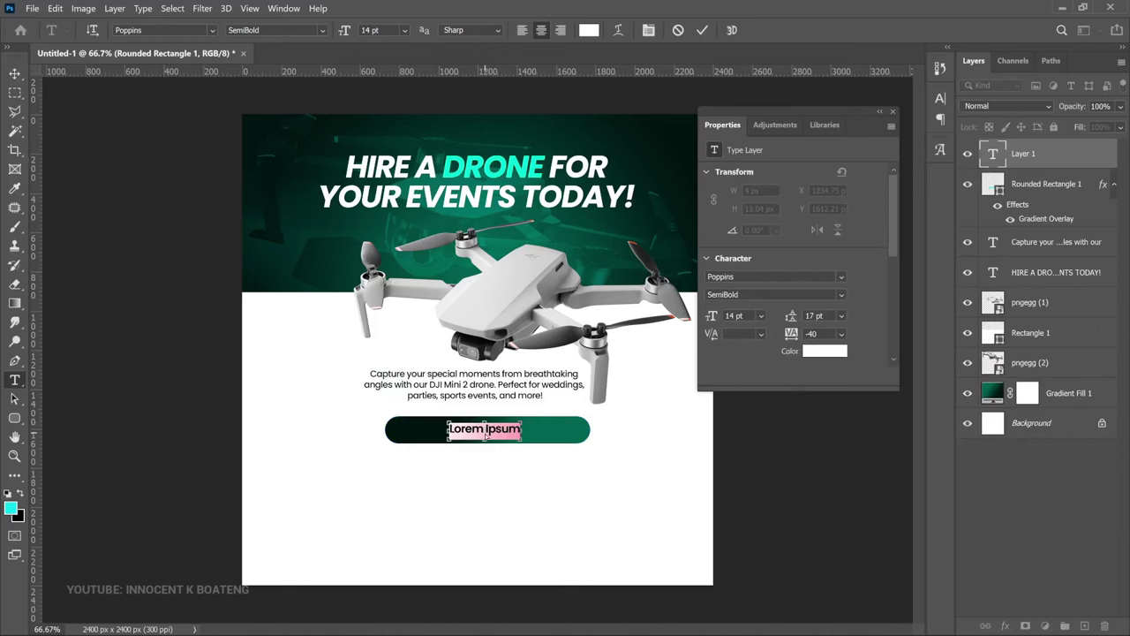
pyautogui.write('WHY CHOOSE OUR DJI MINI 2')
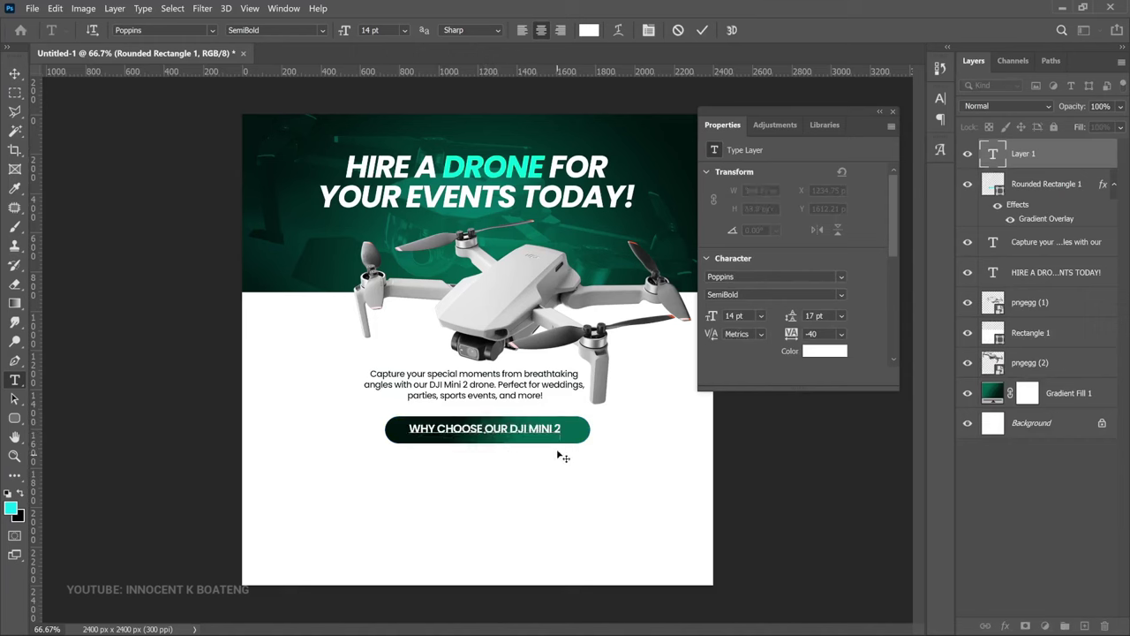
pyautogui.click(15, 73)
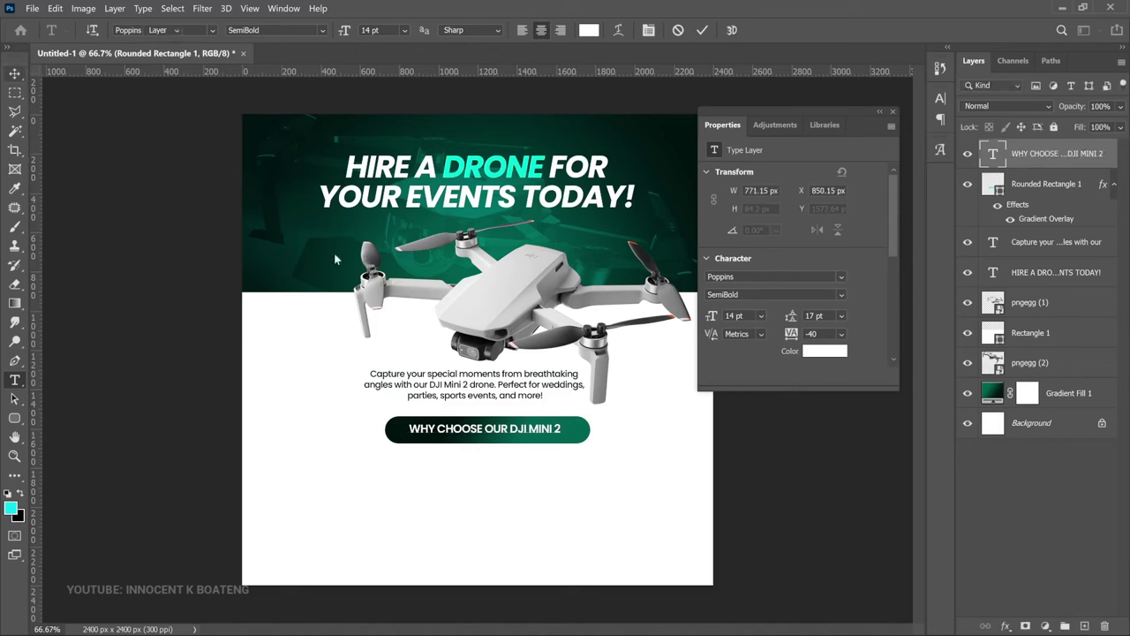
# Select the Rounded Rectangle 1 layer and centre it horizontally on the canvas
pyautogui.rightClick(579, 436)
pyautogui.click(616, 445)
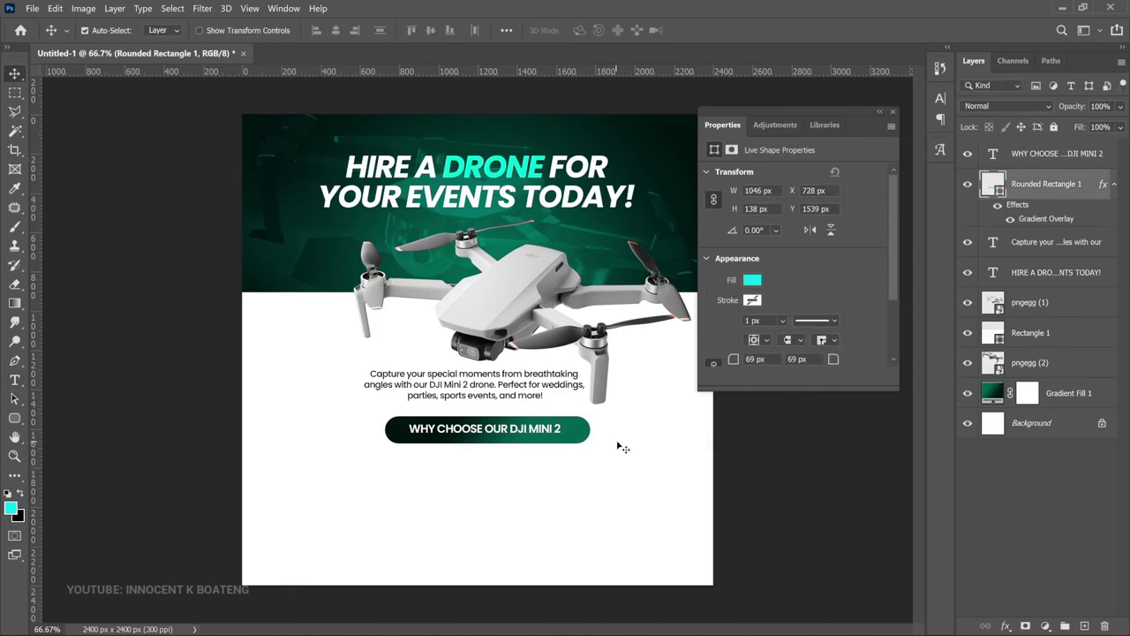
pyautogui.hotkey('ctrl', 'a')
pyautogui.click(335, 30)
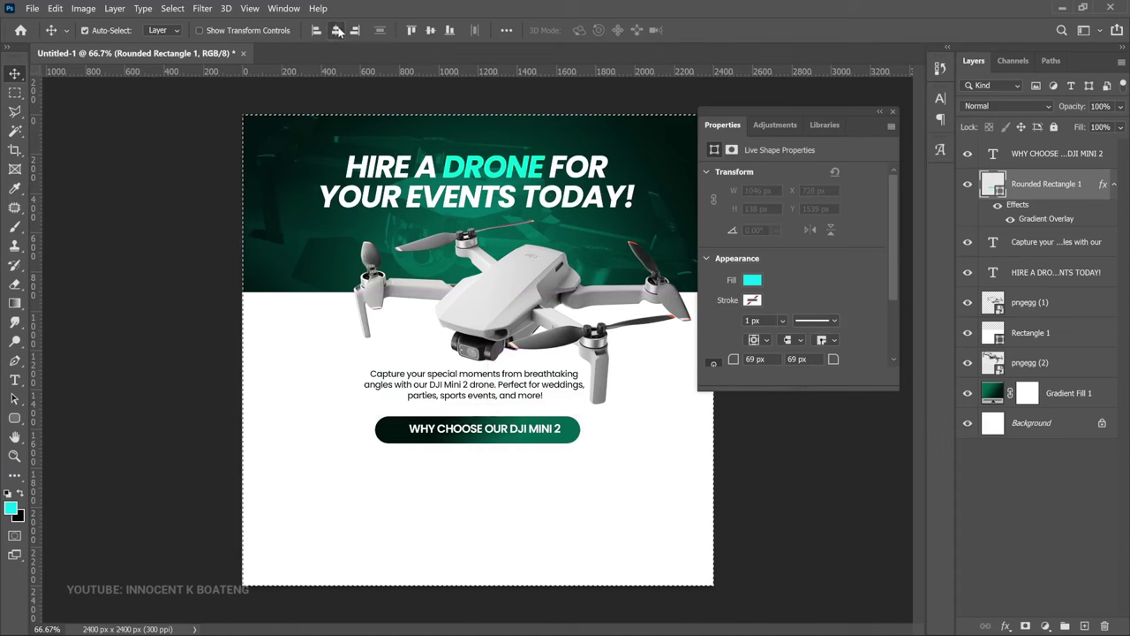
pyautogui.hotkey('ctrl', 'd')
# Select the "WHY CHOOSE OUR DJI MINI 2" text layer and centre it horizontally on the canvas
pyautogui.rightClick(500, 431)
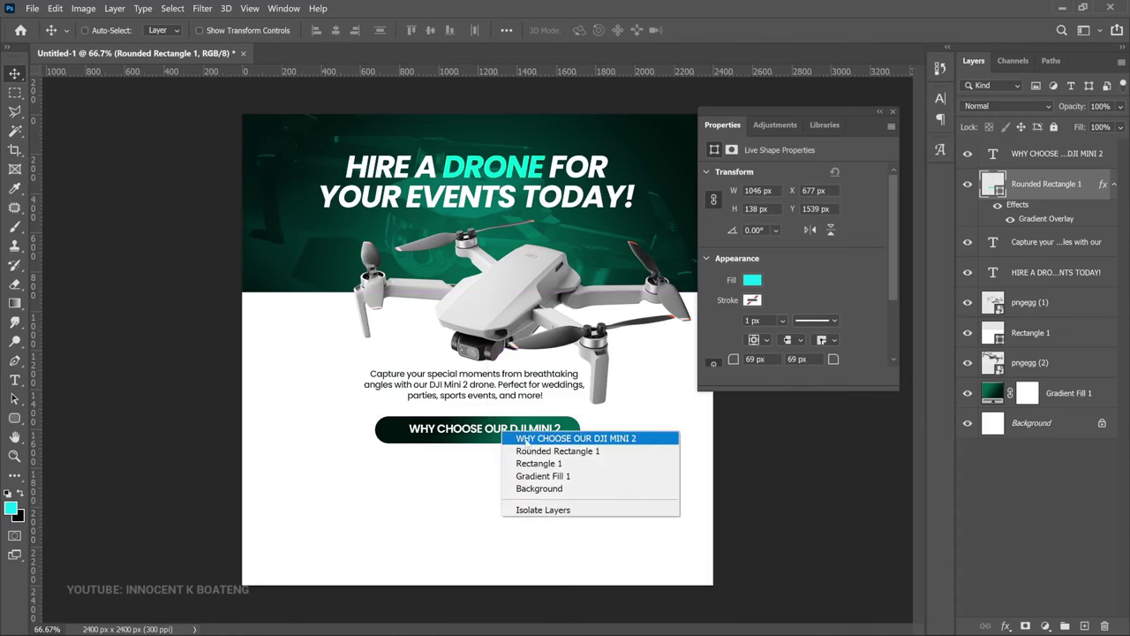
pyautogui.click(528, 438)
pyautogui.hotkey('ctrl', 'a')
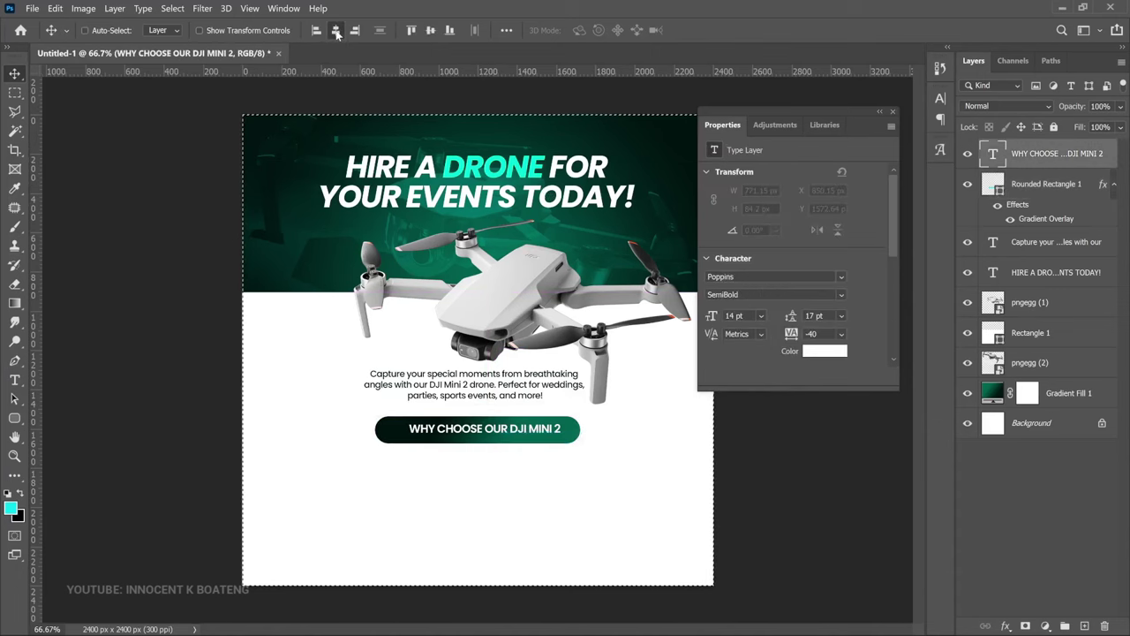
pyautogui.click(335, 30)
pyautogui.hotkey('ctrl', 'd')
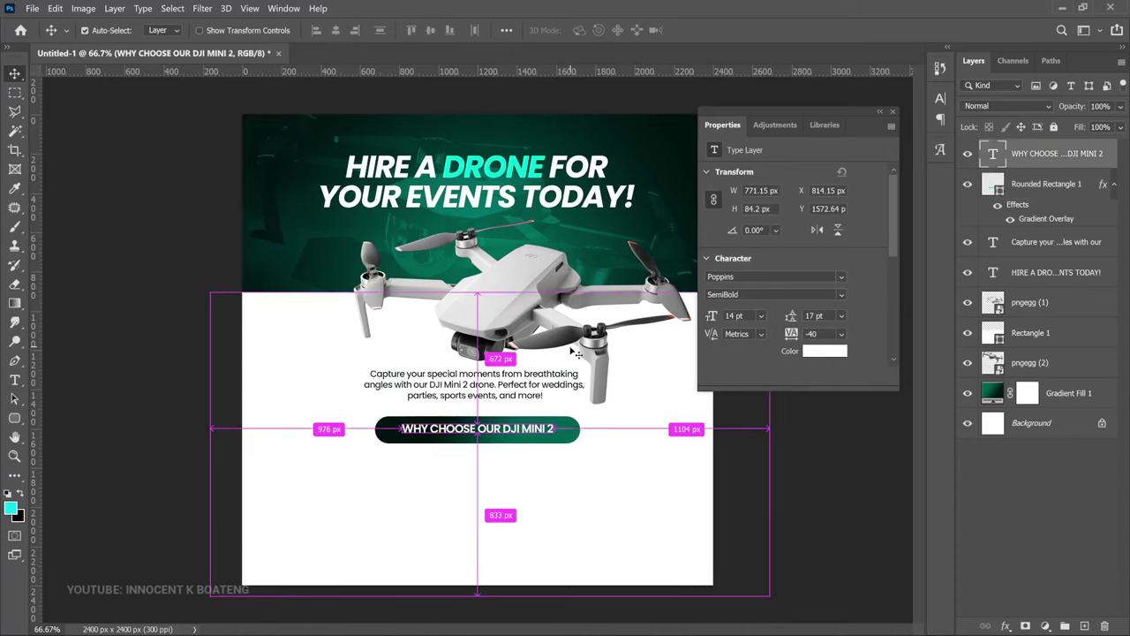
# Scale the "WHY CHOOSE OUR DJI MINI 2" text up to about 110.48% and recentre it horizontally on the canvas
pyautogui.hotkey('ctrl', 't')
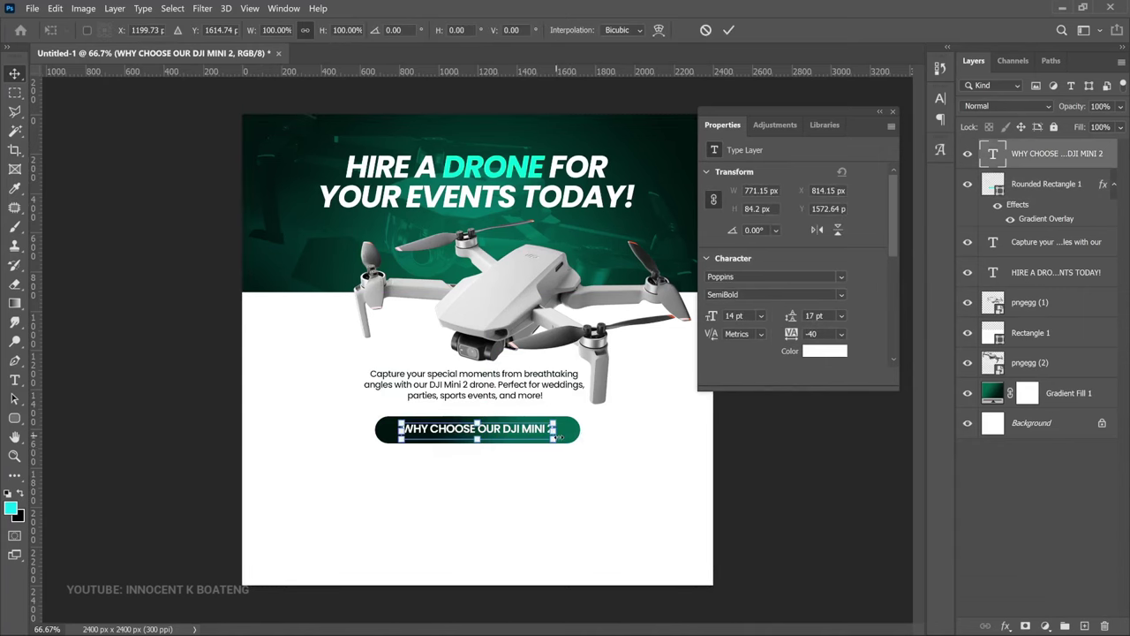
pyautogui.moveTo(560, 437); pyautogui.dragTo(569, 447)
pyautogui.press('Return')
pyautogui.hotkey('ctrl', 'a')
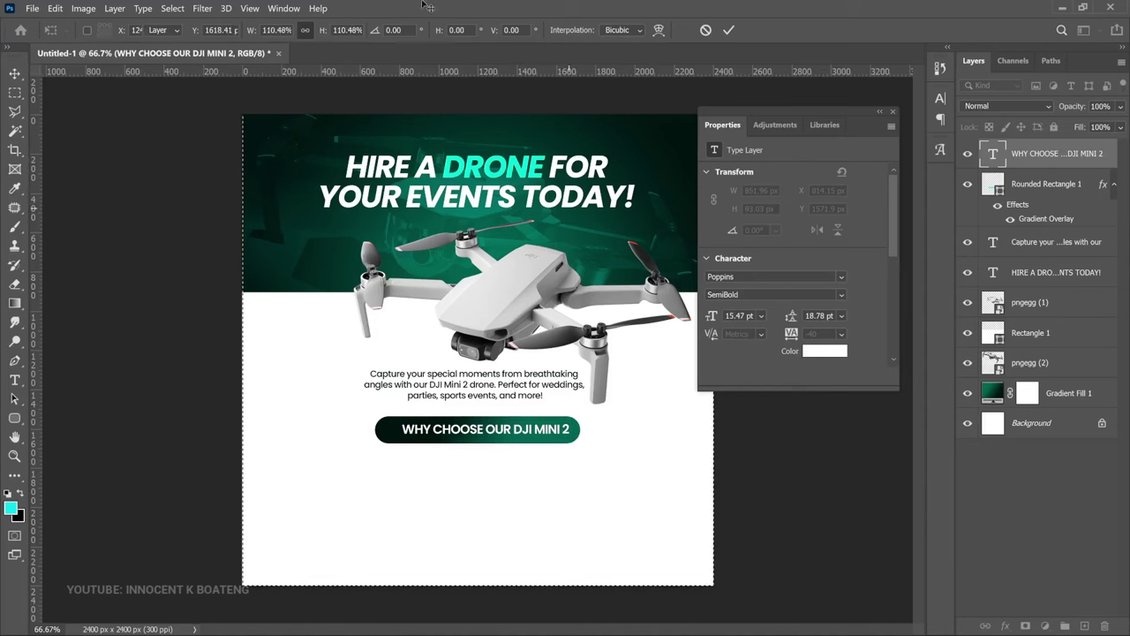
pyautogui.click(335, 30)
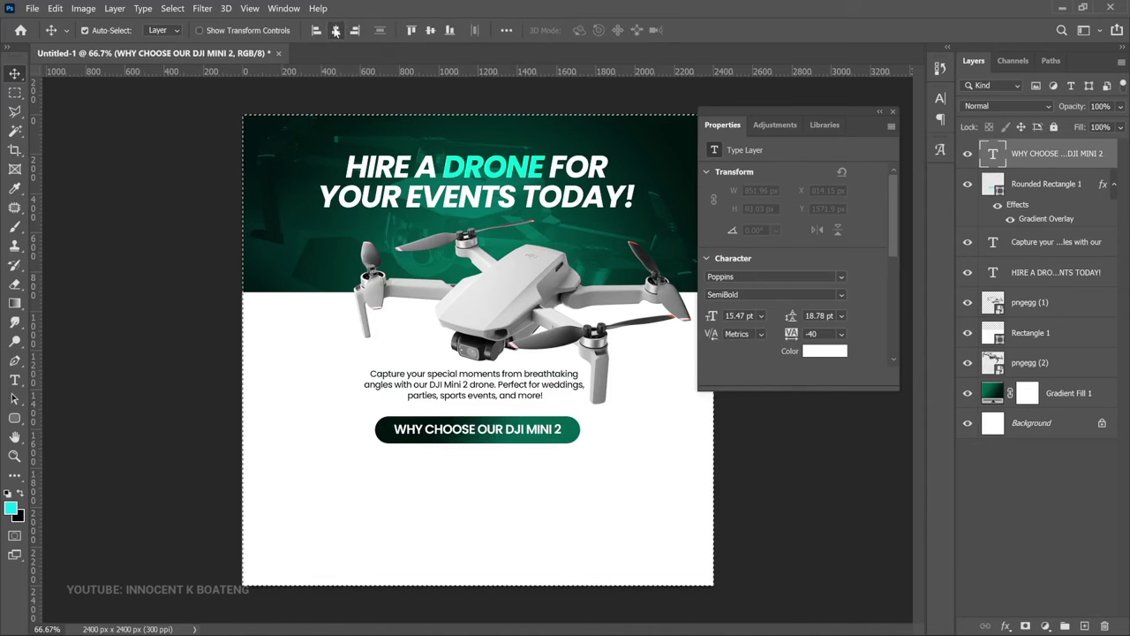
pyautogui.hotkey('ctrl', 'd')
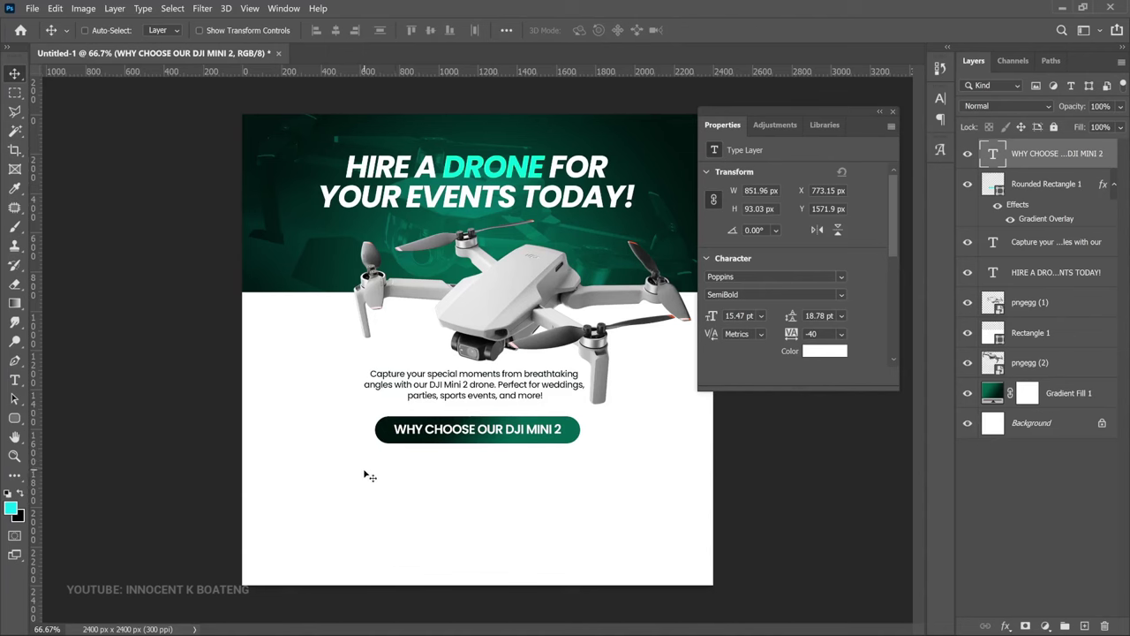
# Add dark green 14 pt Poppins text "Stunning 4K Video: Crystal-clear footage to relive every detail." below the rounded rectangle, with "Stunning 4K Video:" in bold
pyautogui.press('t')
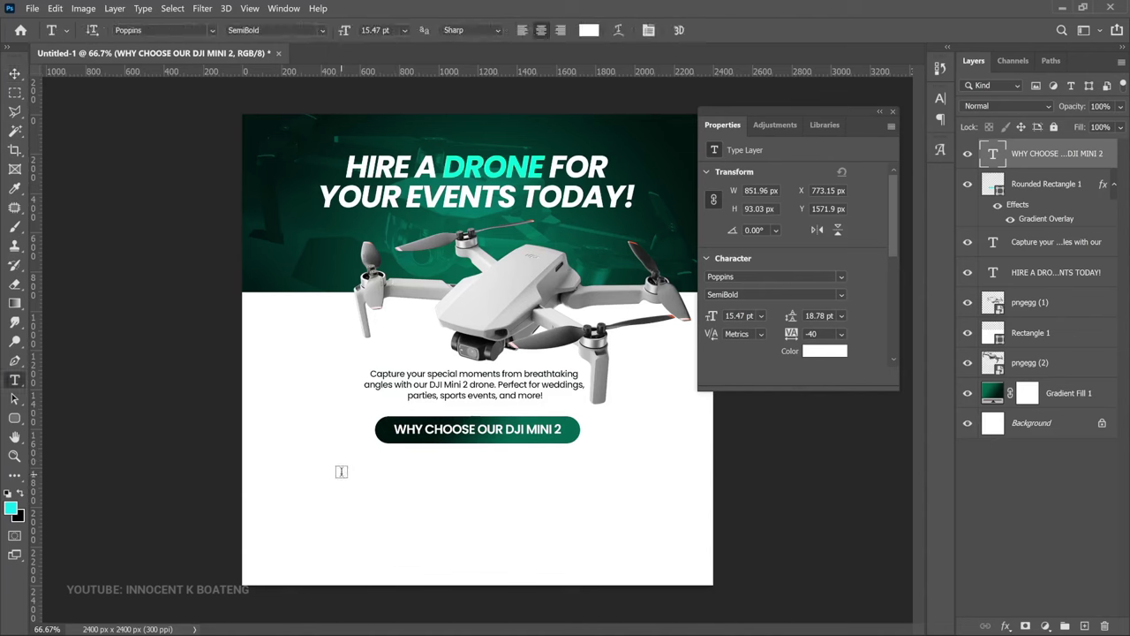
pyautogui.click(329, 468)
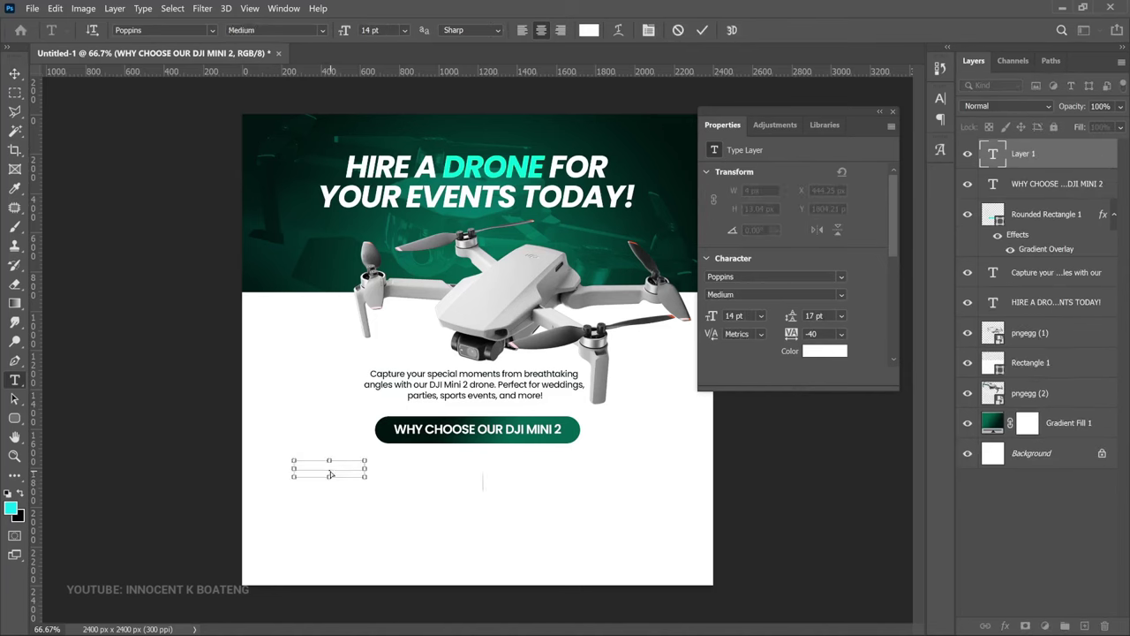
pyautogui.write('Stunning 4K Video: Crystal-clear footage to relive every detail.')
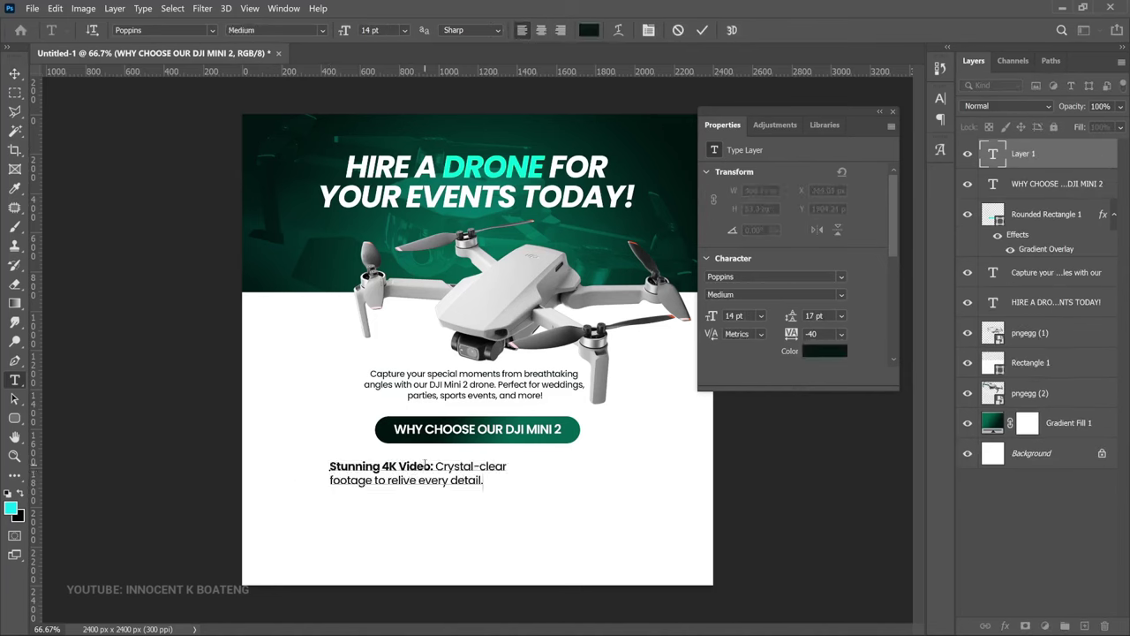
pyautogui.click(435, 466)
pyautogui.moveTo(433, 465); pyautogui.dragTo(320, 466)
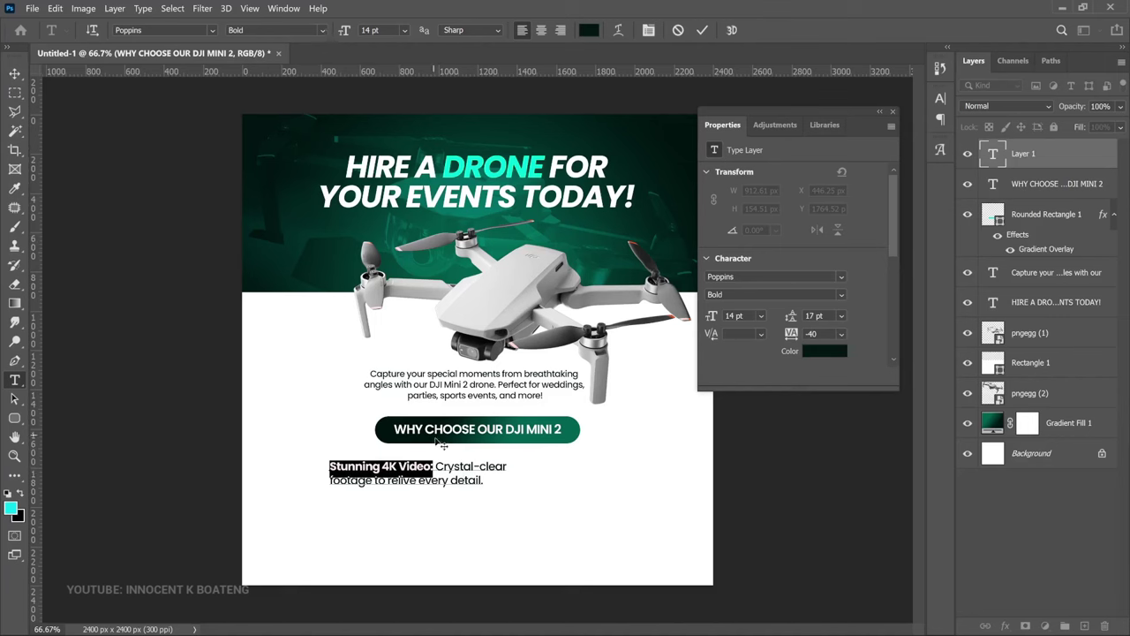
pyautogui.click(459, 472)
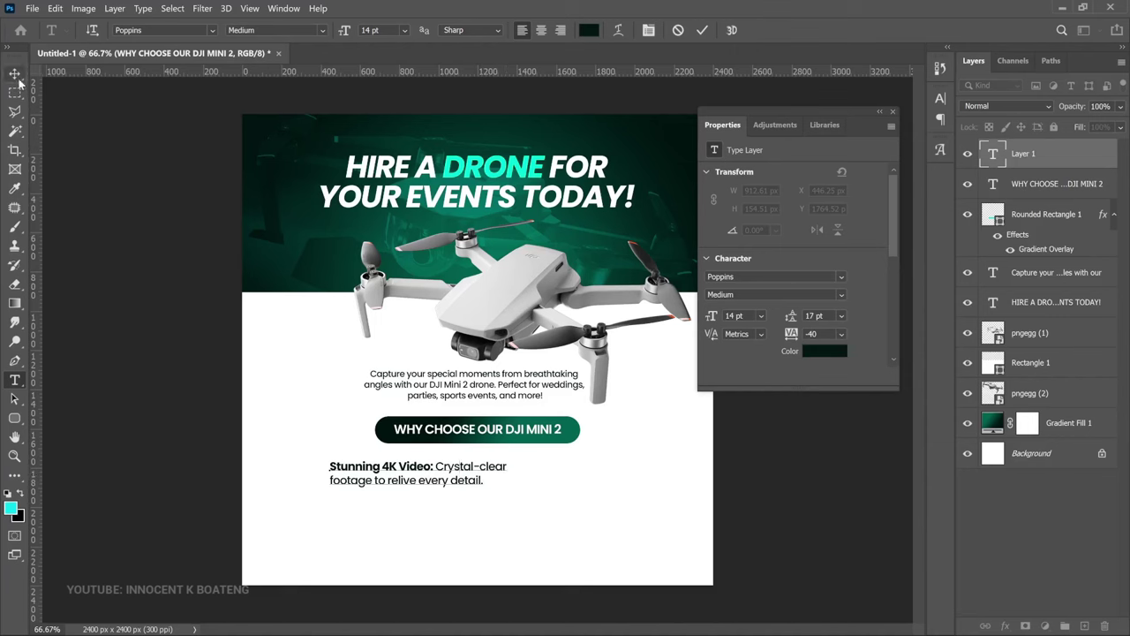
# Select "Stunning 4K Video" in the feature text, keep its weight at Bold and commit the text layer
pyautogui.click(371, 466)
pyautogui.moveTo(432, 465); pyautogui.dragTo(318, 461)
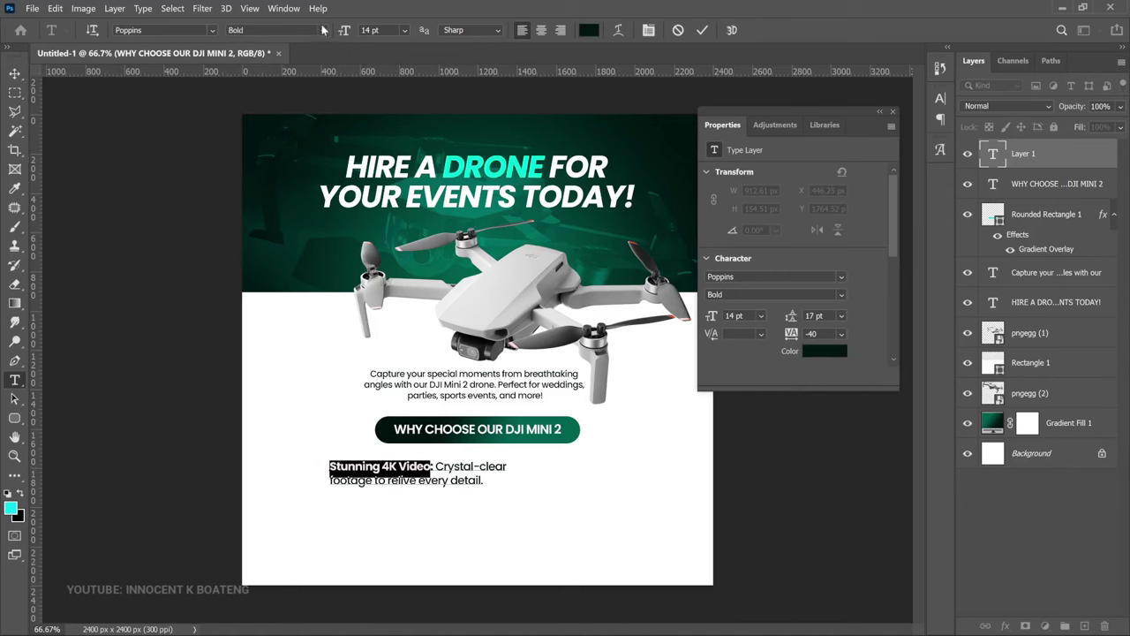
pyautogui.click(323, 30)
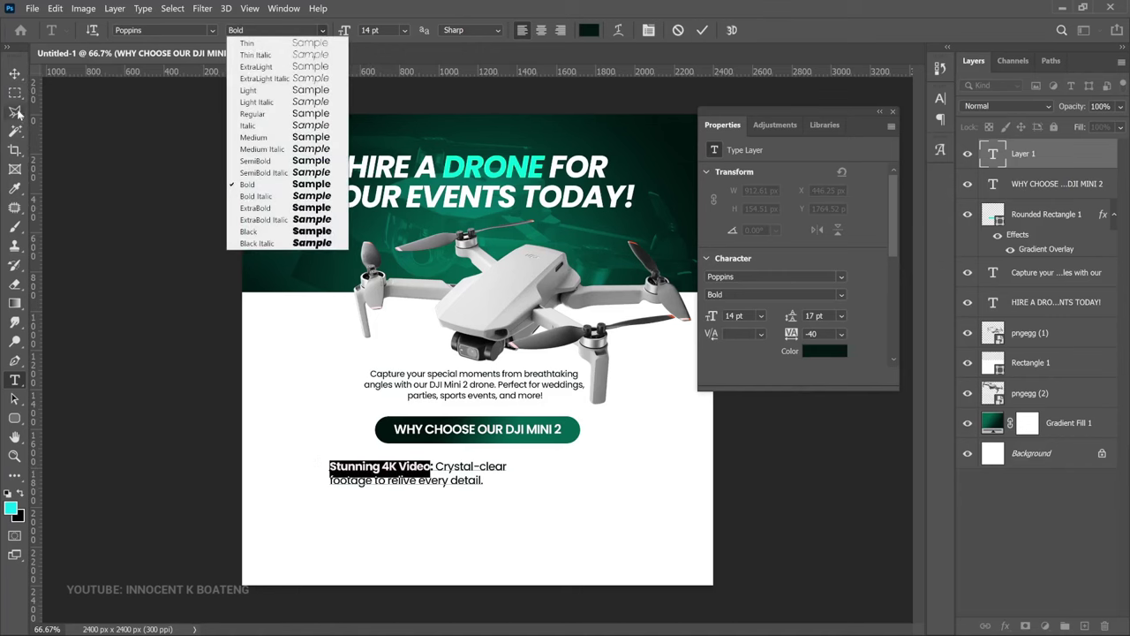
pyautogui.click(15, 73)
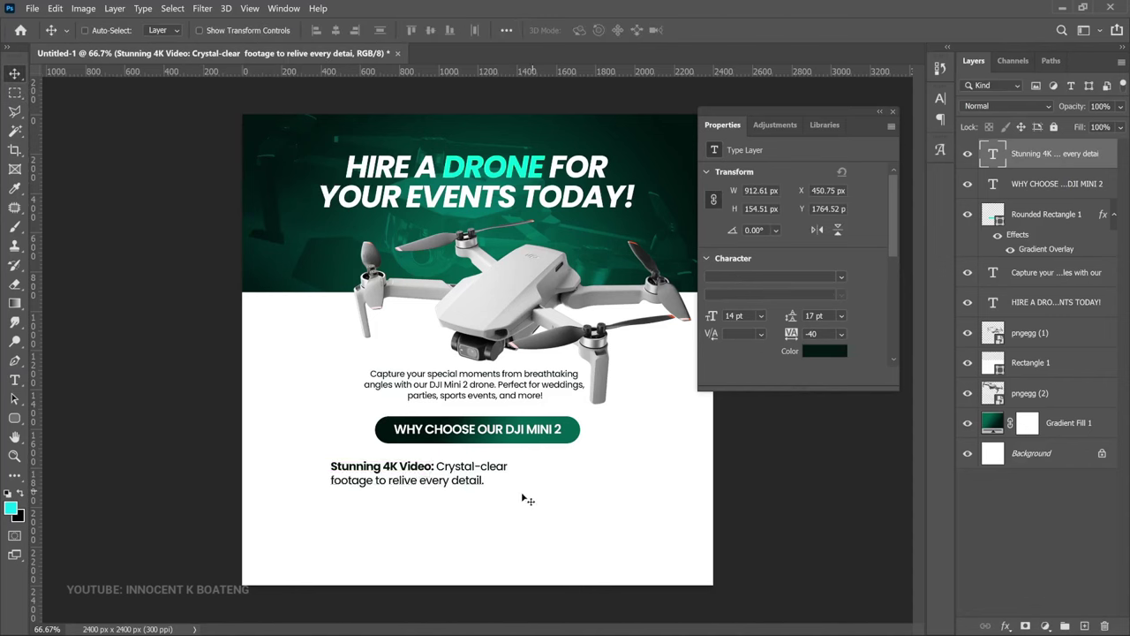
# Move the "Stunning 4K Video" text left to X 323.75 px and scale it down to about 85.45%
pyautogui.moveTo(527, 500); pyautogui.dragTo(460, 527)
pyautogui.hotkey('ctrl', 'j')
pyautogui.rightClick(478, 470)
pyautogui.press('Delete')
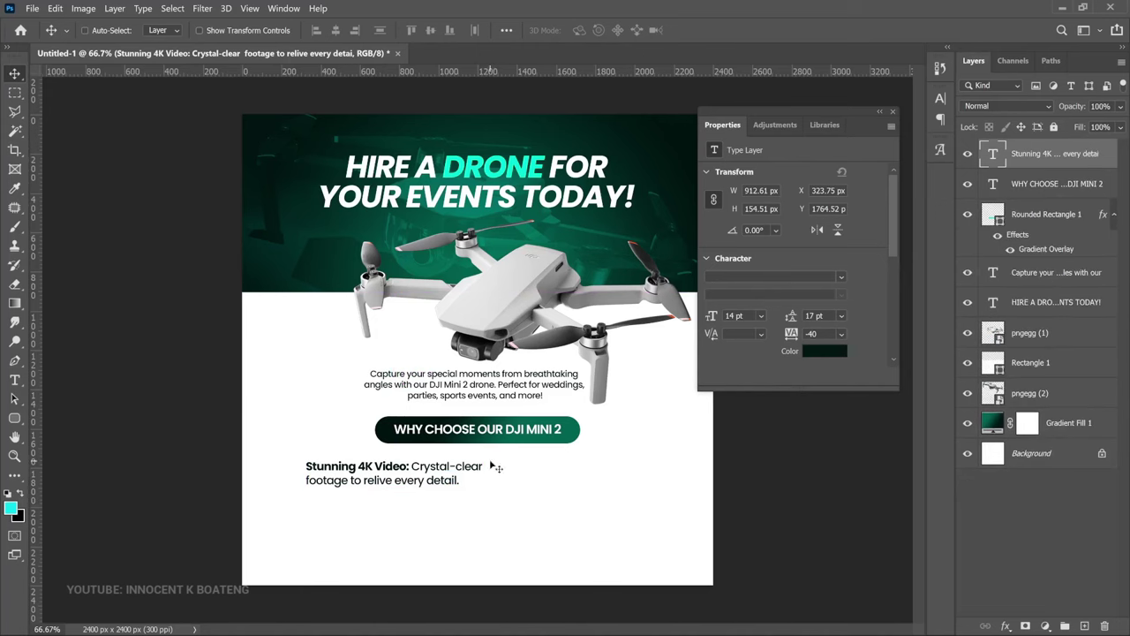
pyautogui.hotkey('ctrl', 't')
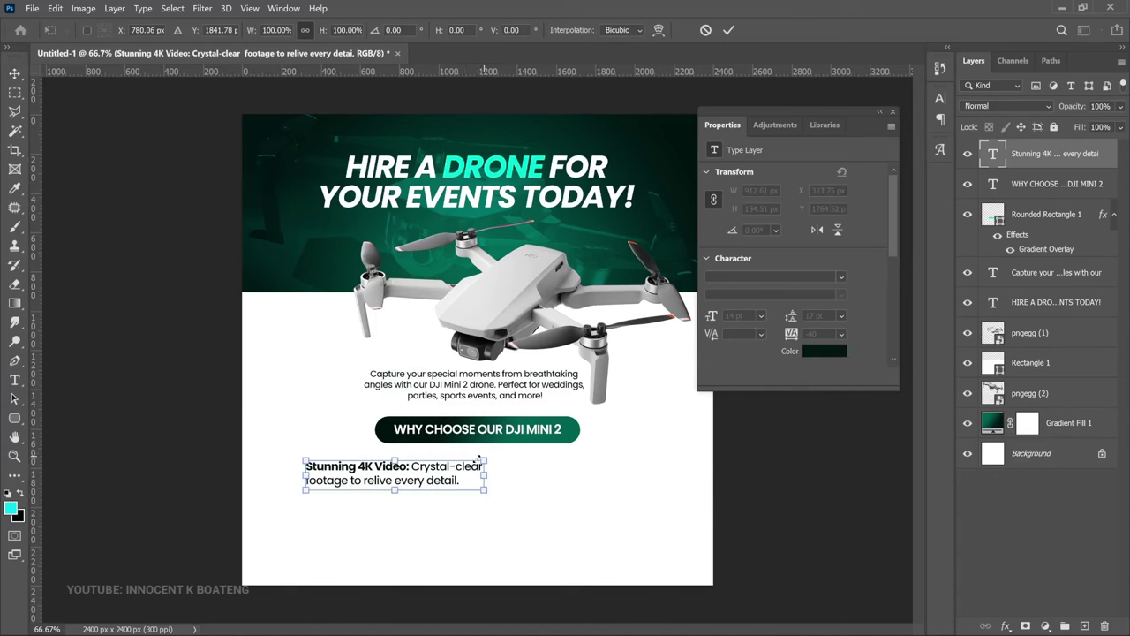
pyautogui.moveTo(480, 459); pyautogui.dragTo(461, 462)
pyautogui.press('Return')
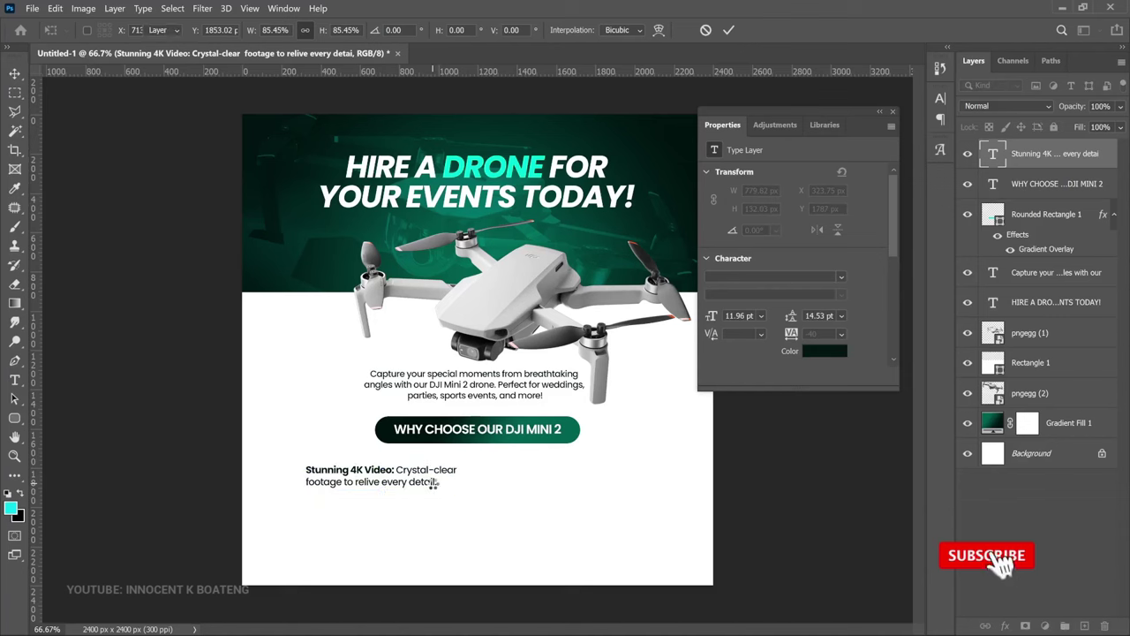
# Add a vertical guide at 1200 px
pyautogui.click(250, 9)
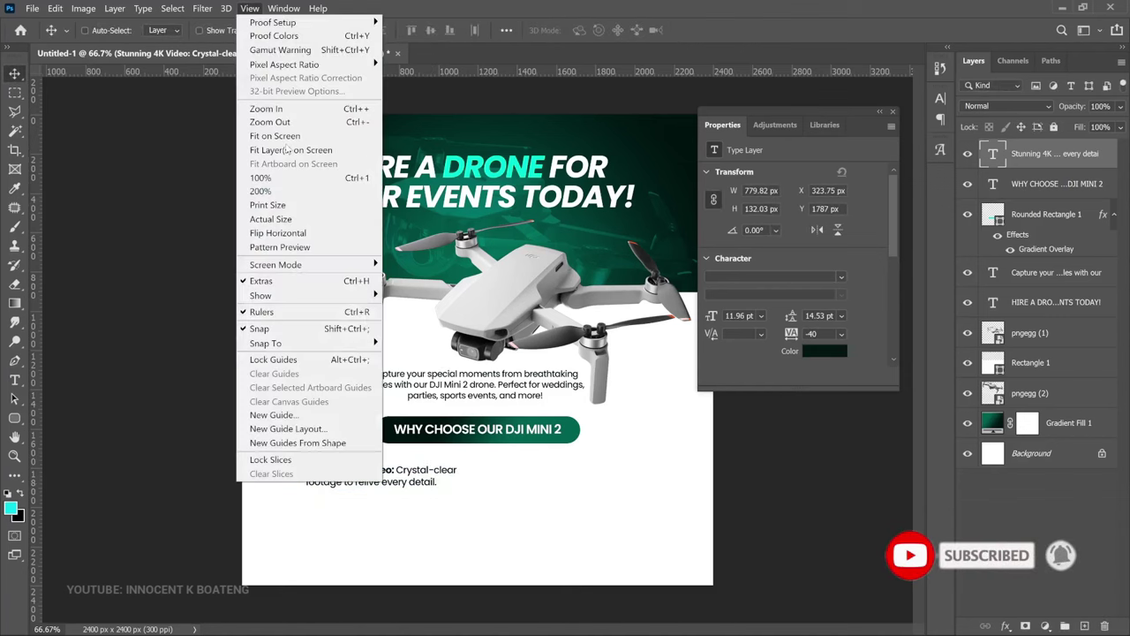
pyautogui.click(315, 415)
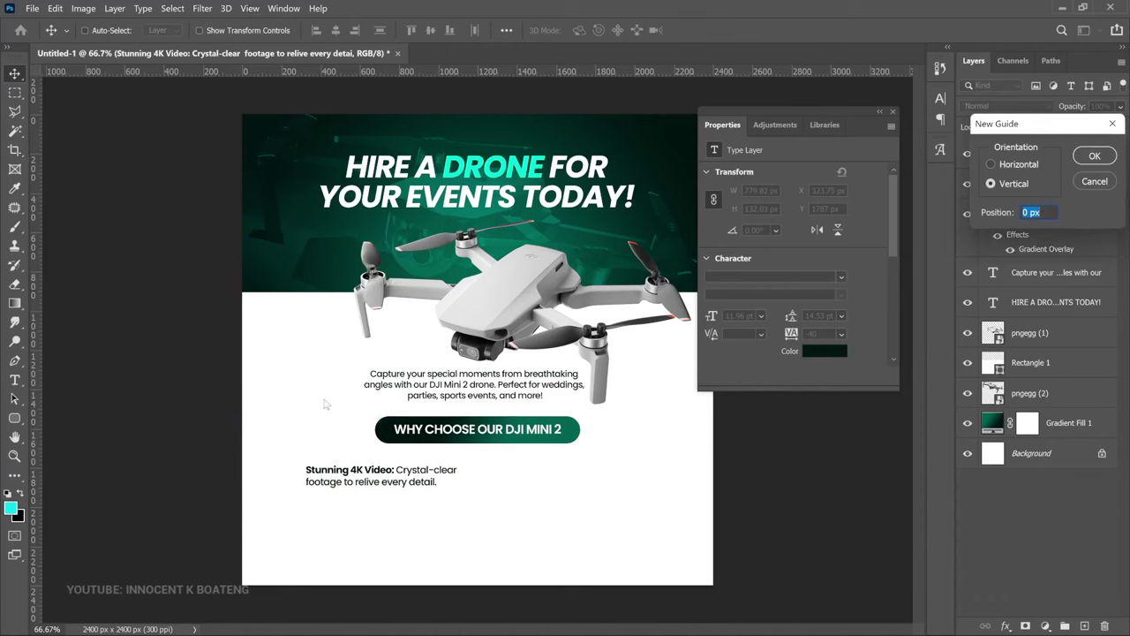
pyautogui.write('1200')
pyautogui.press('Return')
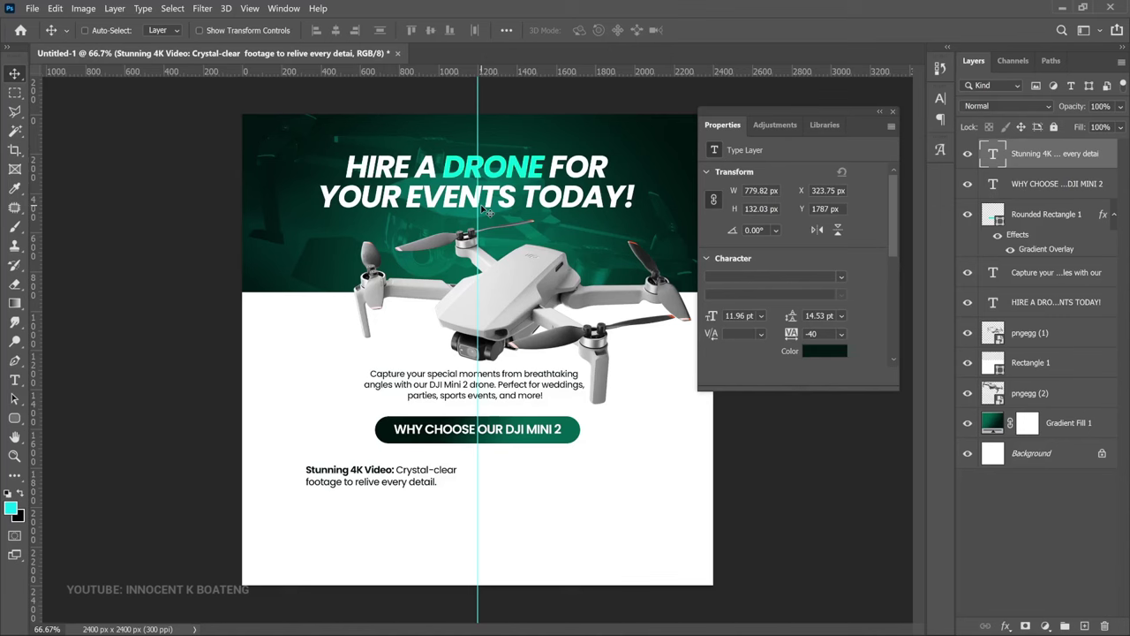
# Duplicate the "Stunning 4K Video" text directly below and change the copy to "Extended Flight Time: Comes with 3 batteries for longer flights."
pyautogui.rightClick(407, 477)
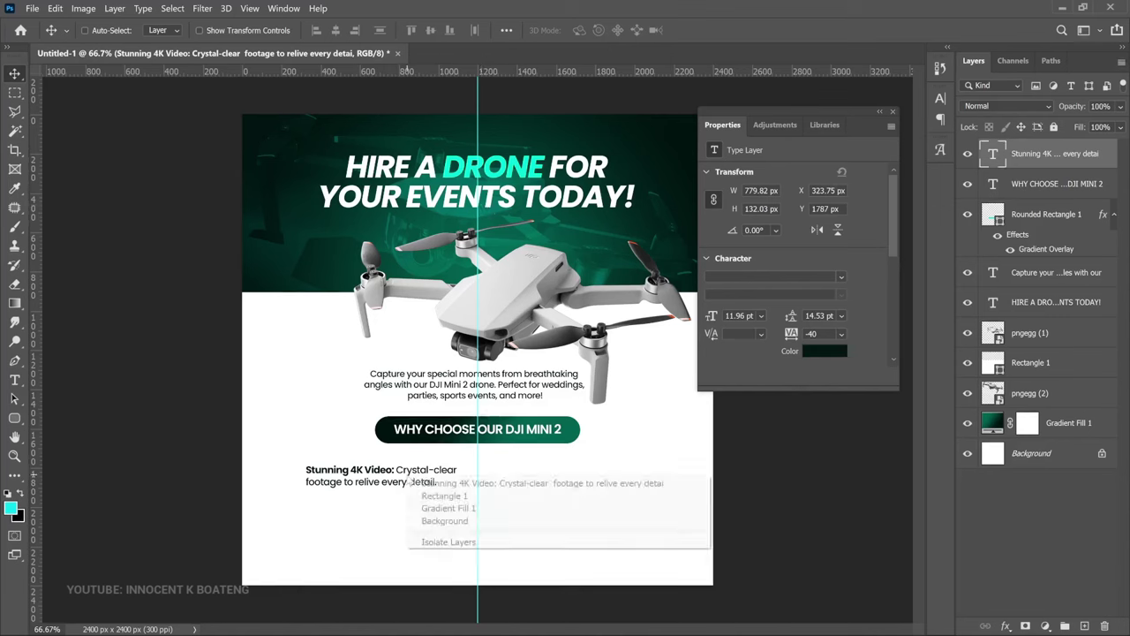
pyautogui.click(450, 484)
pyautogui.moveTo(448, 481); pyautogui.dragTo(430, 511)
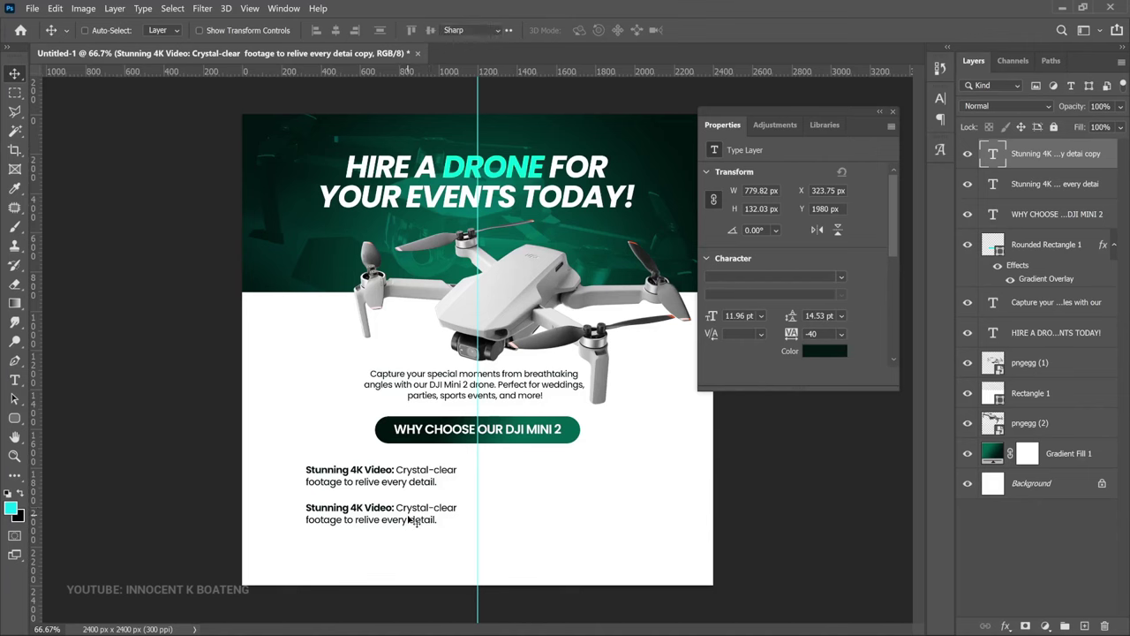
pyautogui.doubleClick(430, 510)
pyautogui.write('Extended Flight Time: Comes with 3 batteries for longer flights.')
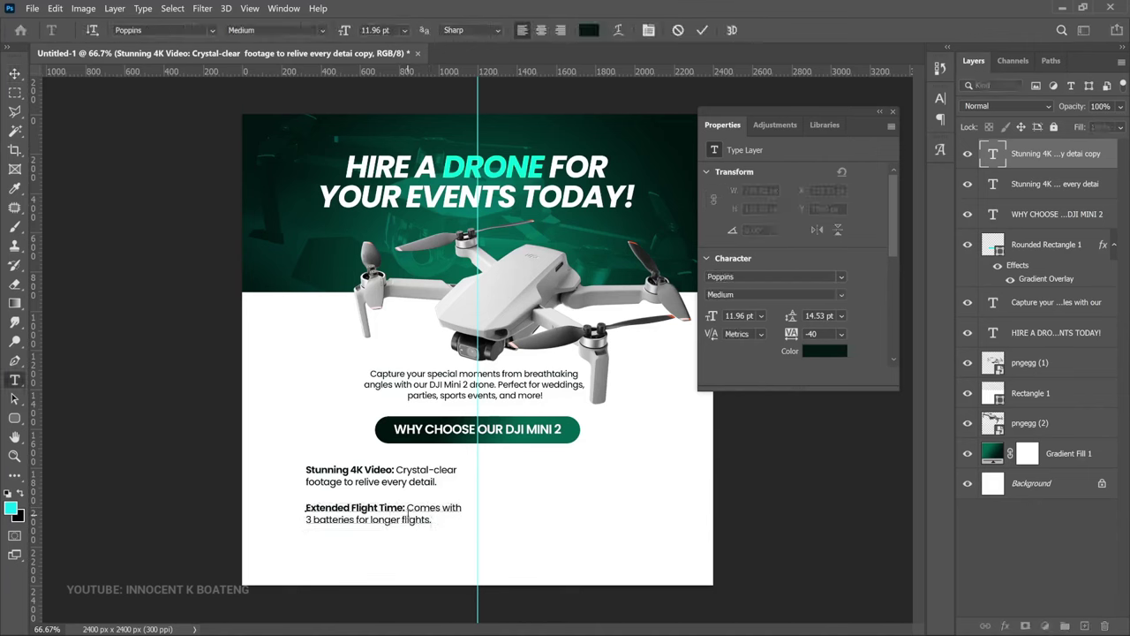
pyautogui.click(14, 73)
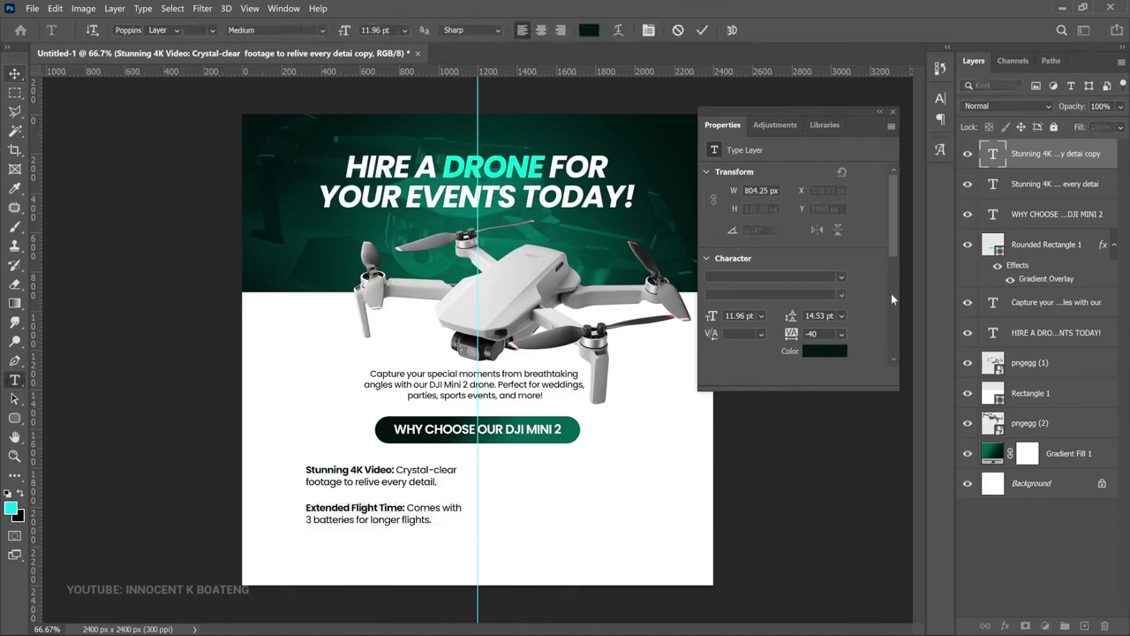
# Duplicate both feature text layers and place the copies level with the originals as a right-hand column at about X 1429 px
pyautogui.keyDown('shift'); pyautogui.click(1056, 184); pyautogui.keyUp('shift')
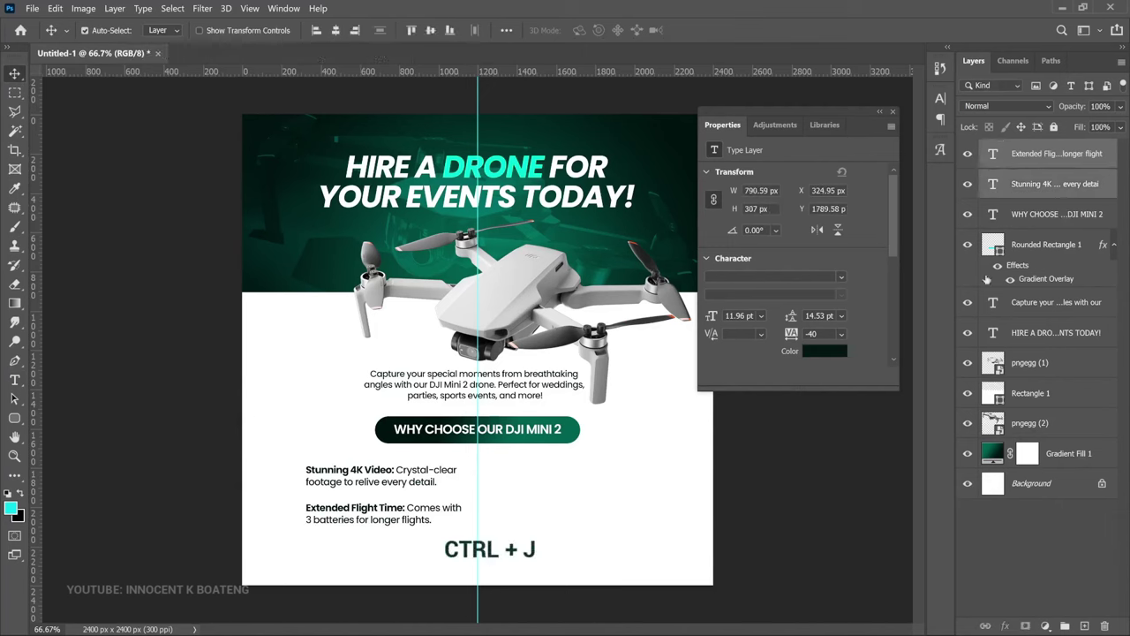
pyautogui.hotkey('ctrl', 'j')
pyautogui.moveTo(400, 510); pyautogui.dragTo(612, 491)
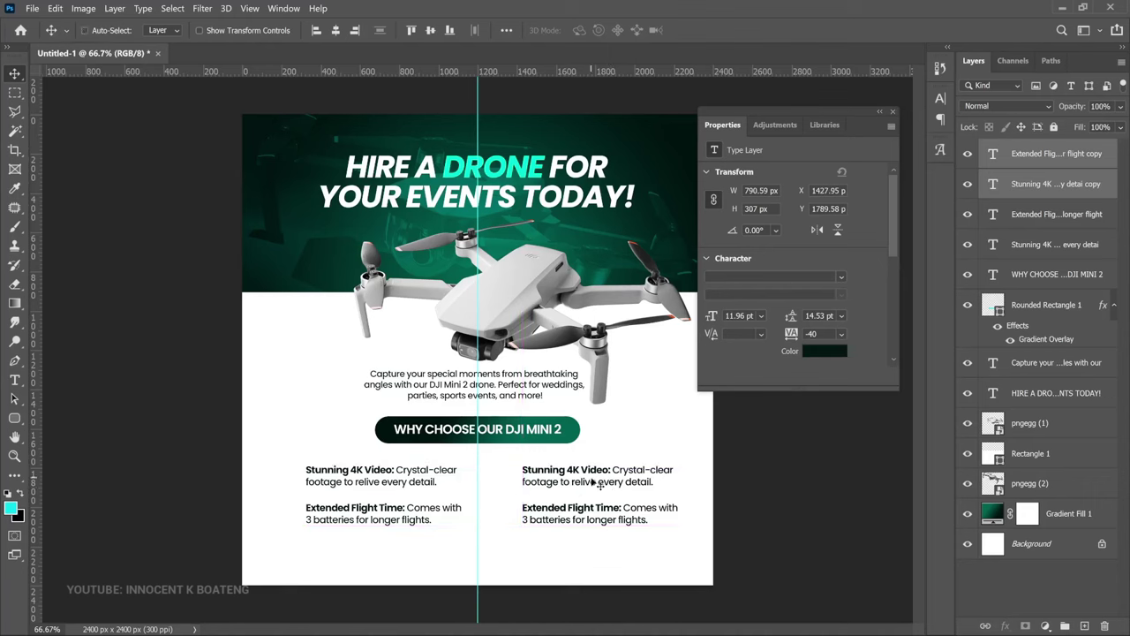
pyautogui.moveTo(594, 484); pyautogui.dragTo(595, 481)
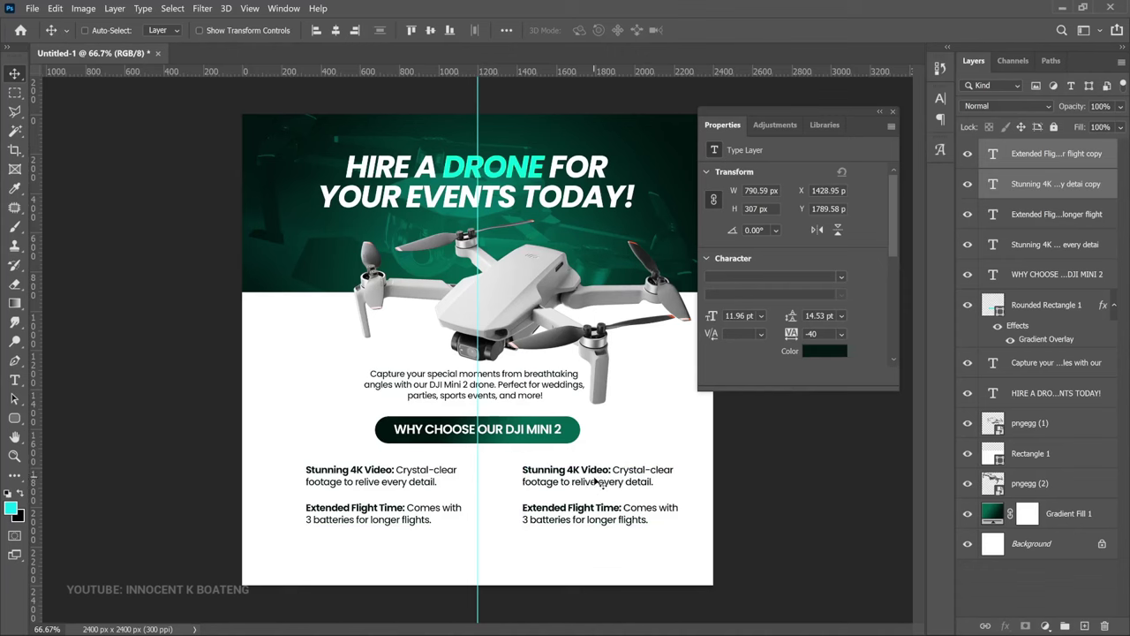
# Change the upper right-column text to "Ready to Go: Includes SD card and drone bag for easy transport."
pyautogui.doubleClick(595, 481)
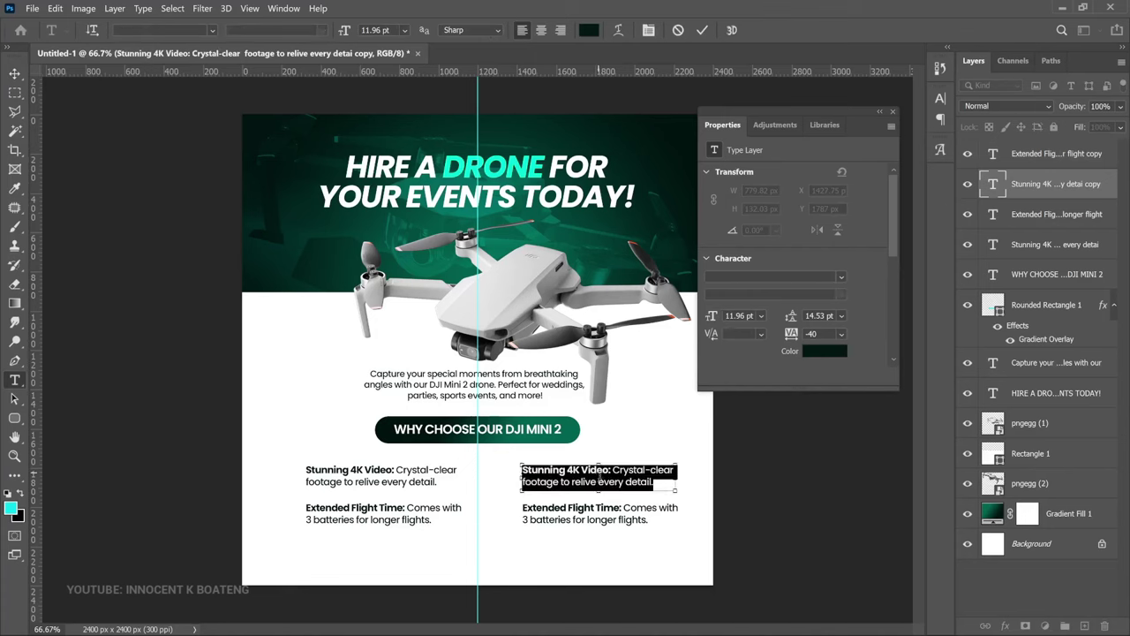
pyautogui.write('Ready to Go: Includes SD card and drone bag for easy transport.')
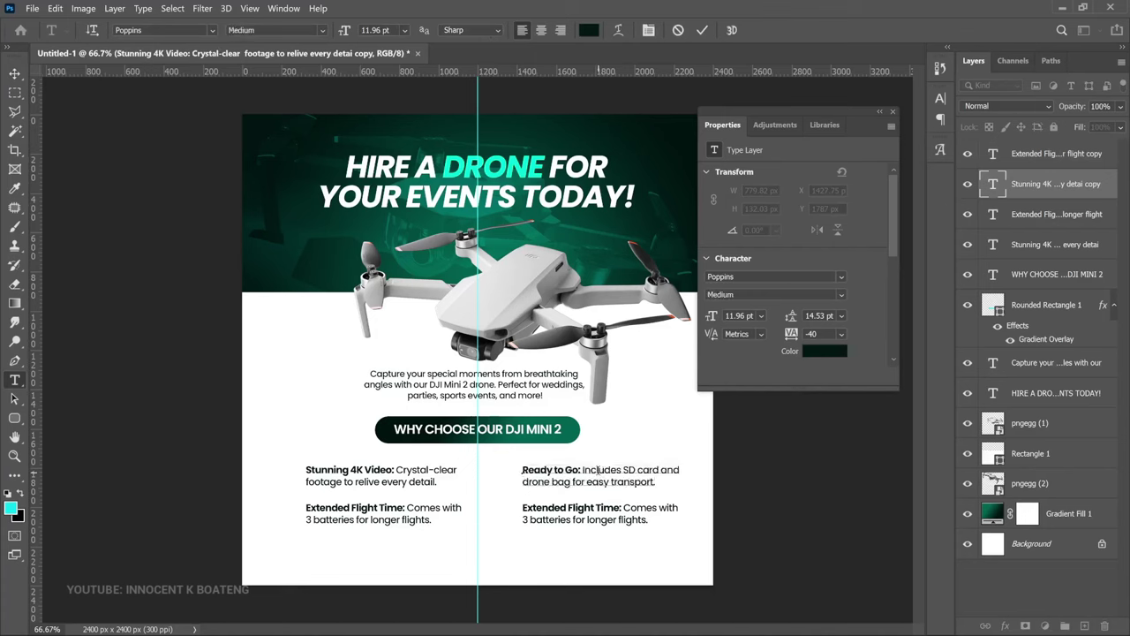
# Change the lower right-column text to "Professional Pilot Available: Let an expert handle the flying, so you can focus on the fun!"
pyautogui.doubleClick(572, 517)
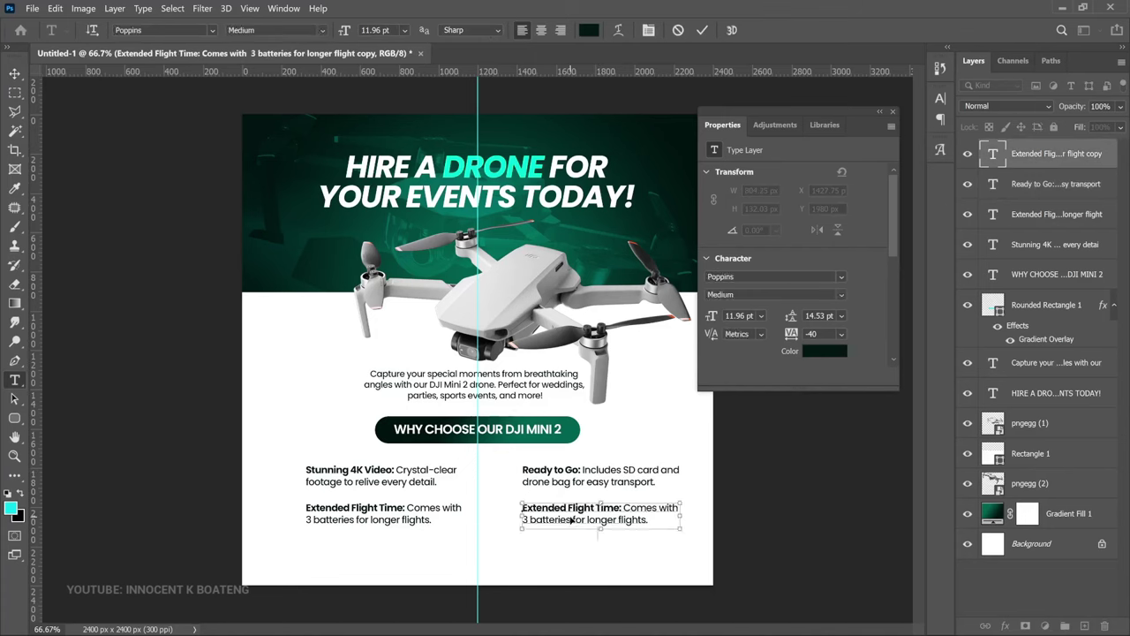
pyautogui.write('Professional Pilot Available: Let an expert handle the flying, so you can focus on the fun!')
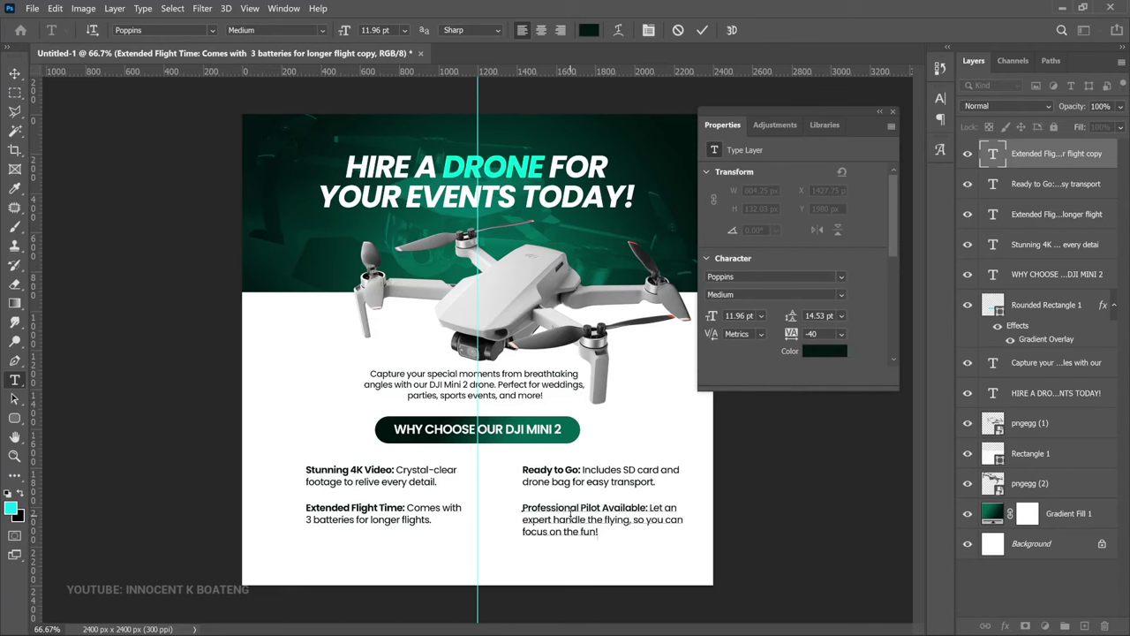
pyautogui.click(14, 73)
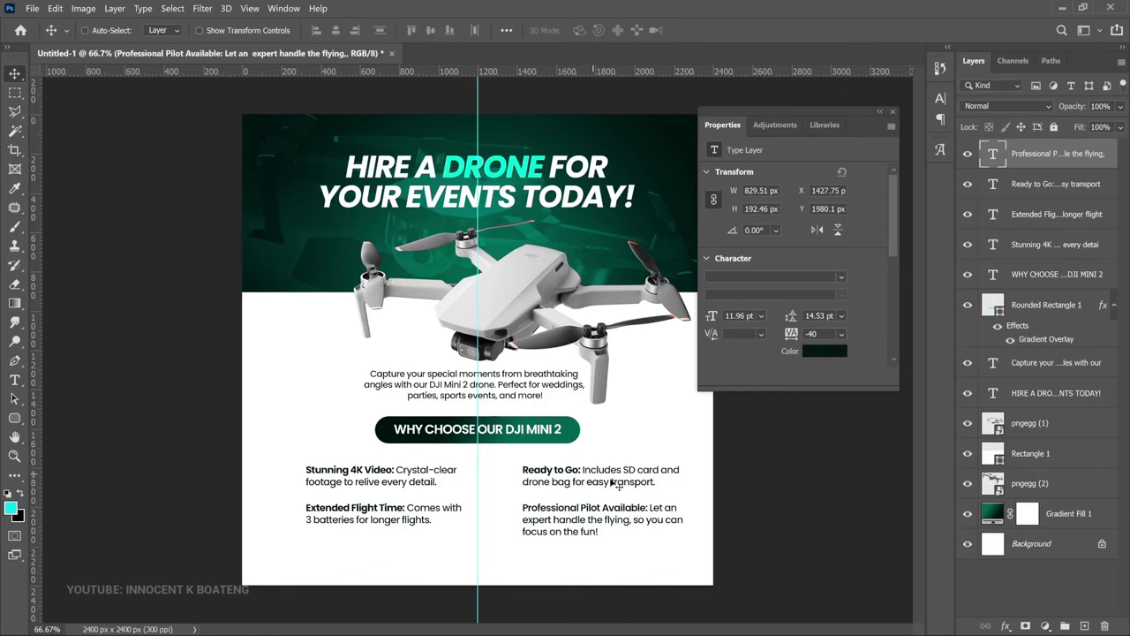
# Set "Professional Pilot Available:" in the lower right-column text to Poppins Bold
pyautogui.press('t')
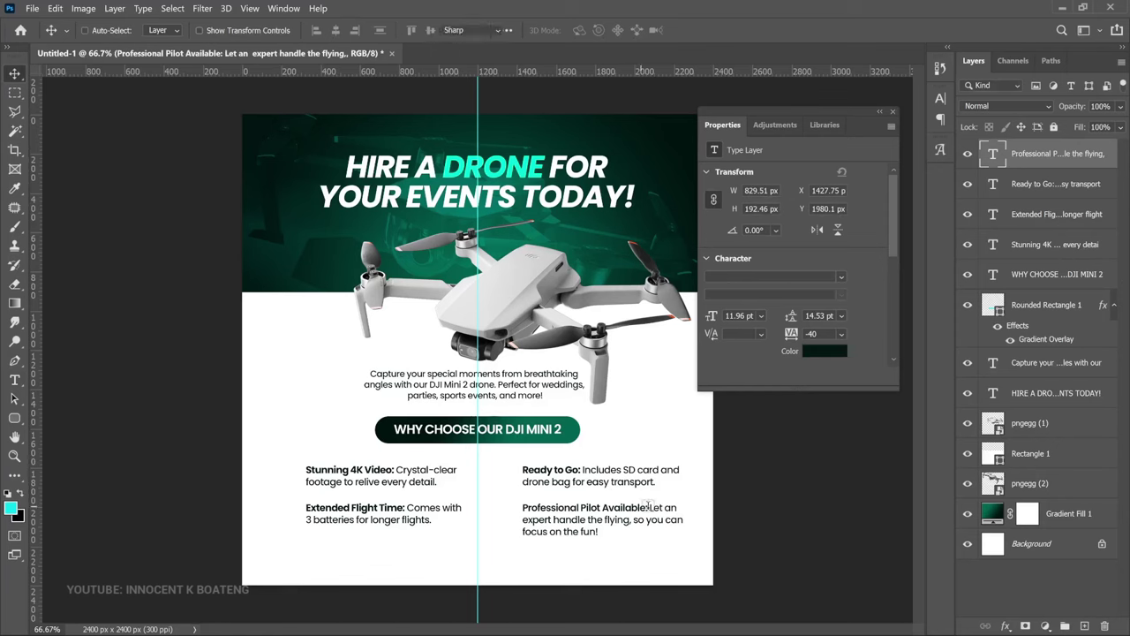
pyautogui.click(648, 507)
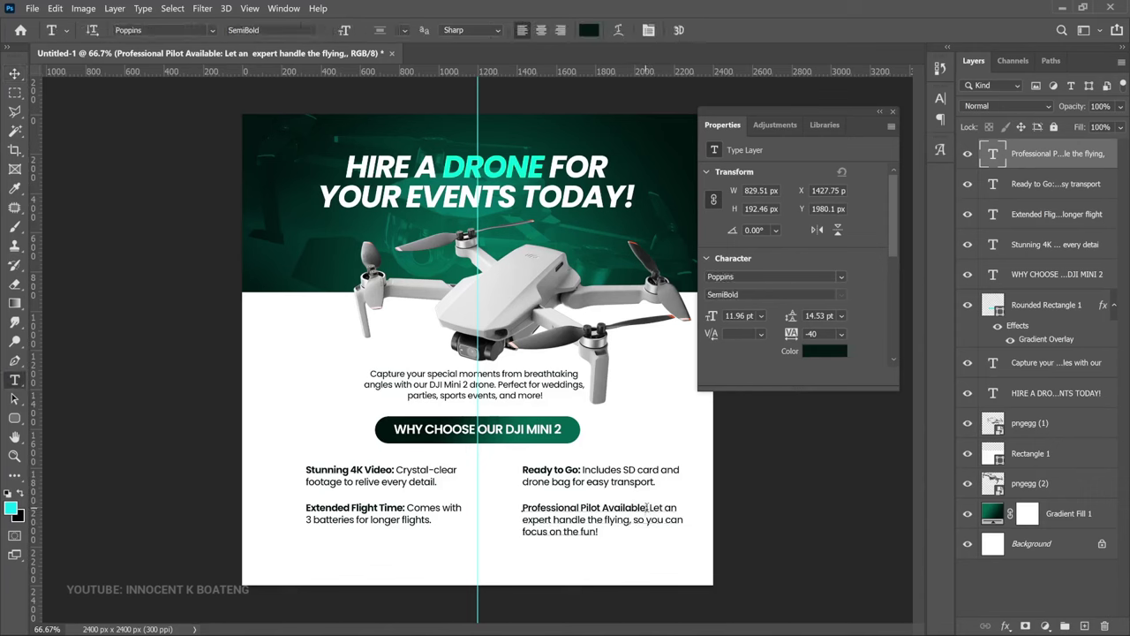
pyautogui.keyDown('shift'); pyautogui.click(648, 507); pyautogui.keyUp('shift')
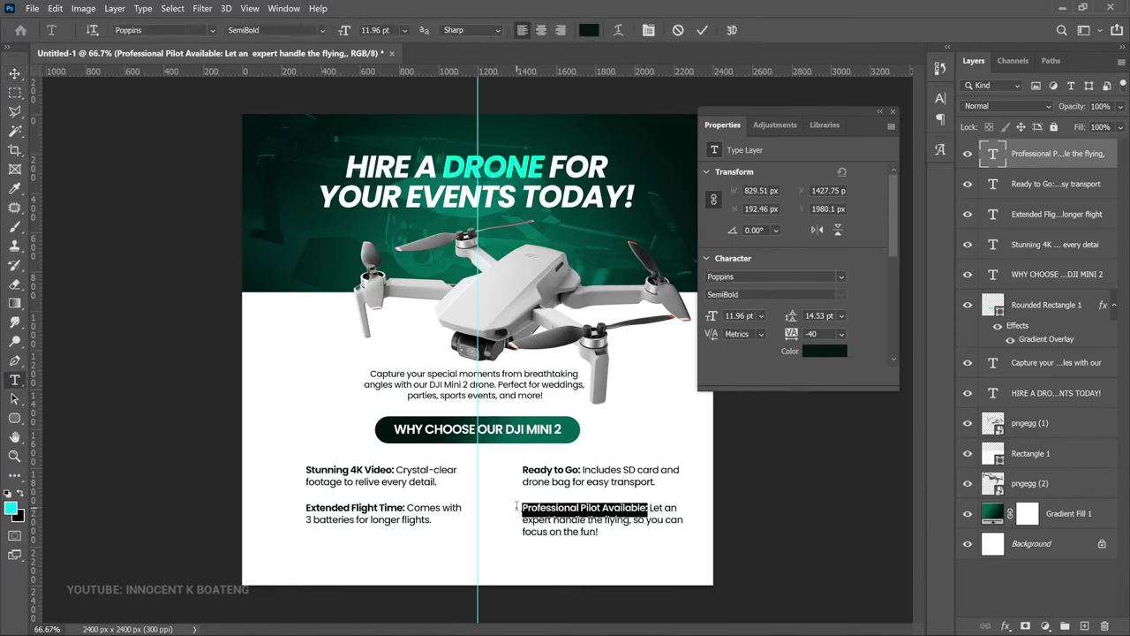
pyautogui.click(323, 31)
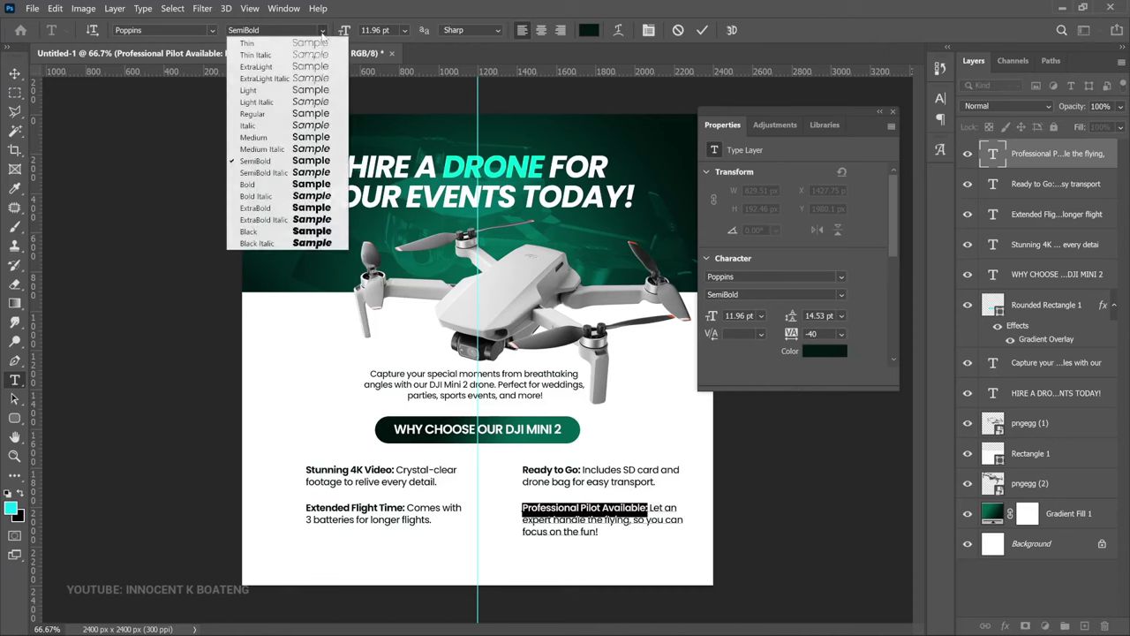
pyautogui.click(300, 184)
pyautogui.click(14, 74)
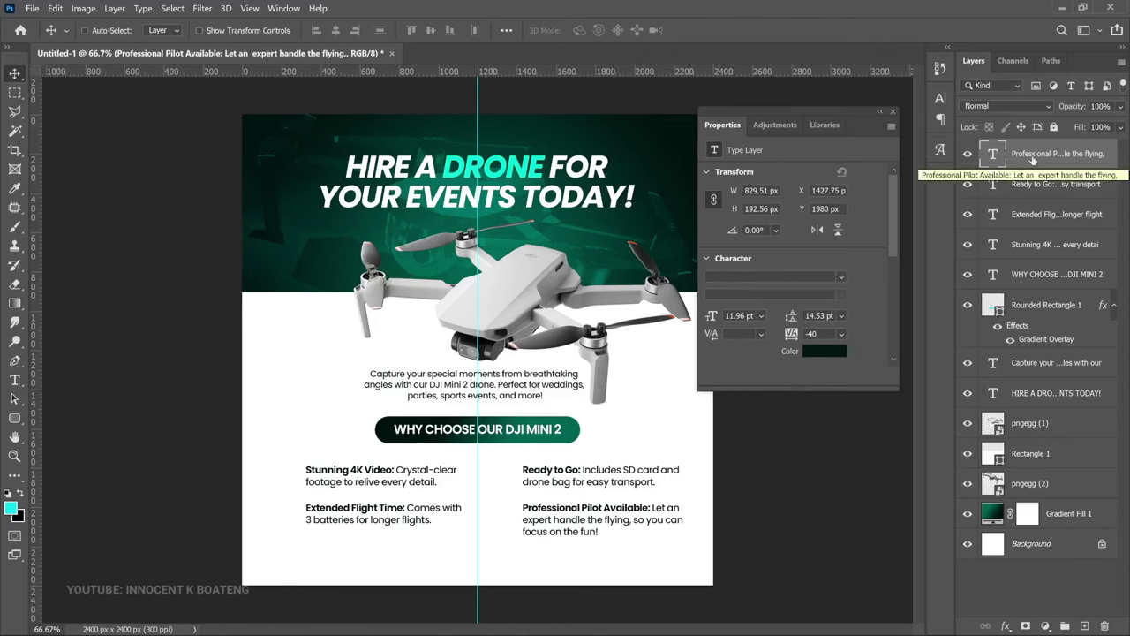
# Group the four feature text layers and scale the group down to about 93.57%
pyautogui.keyDown('shift'); pyautogui.click(1038, 248); pyautogui.keyUp('shift')
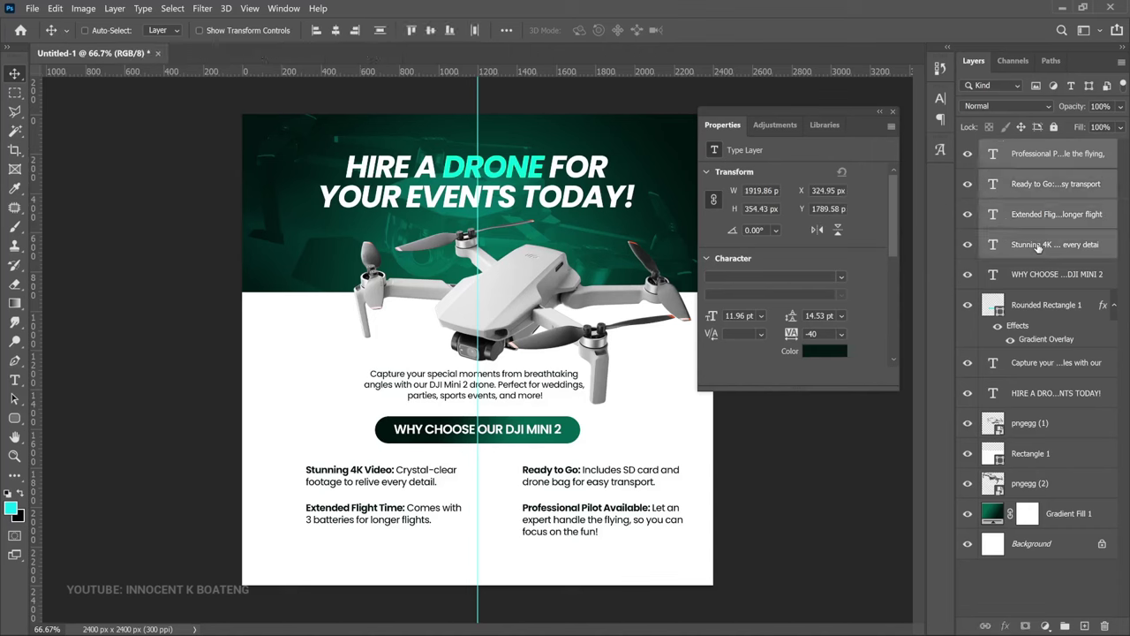
pyautogui.hotkey('ctrl', 'g')
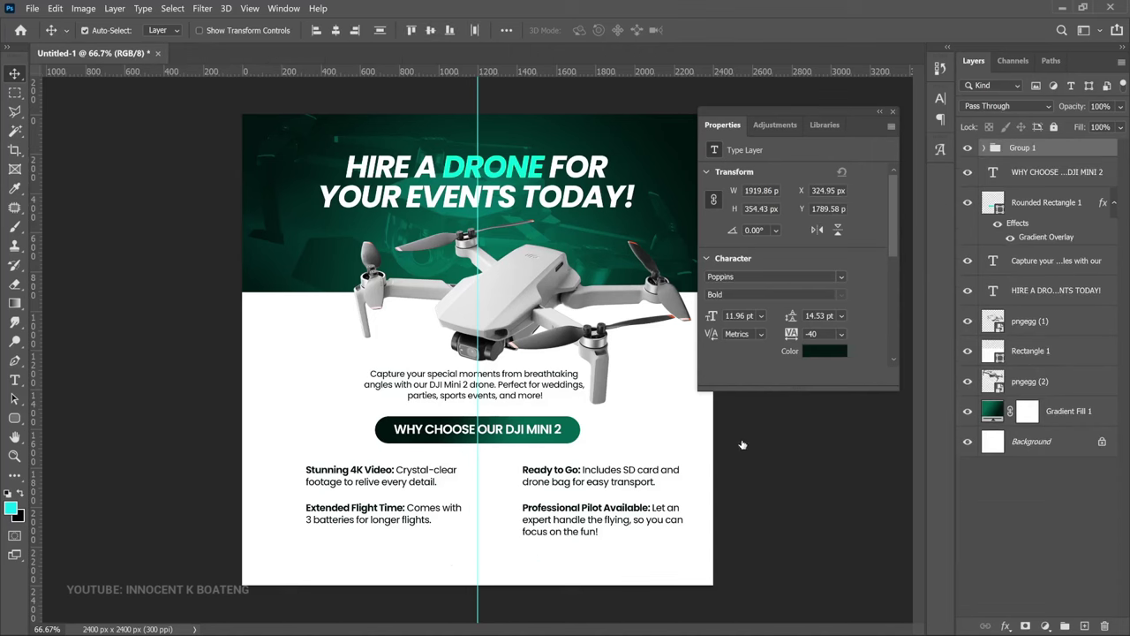
pyautogui.hotkey('ctrl', 't')
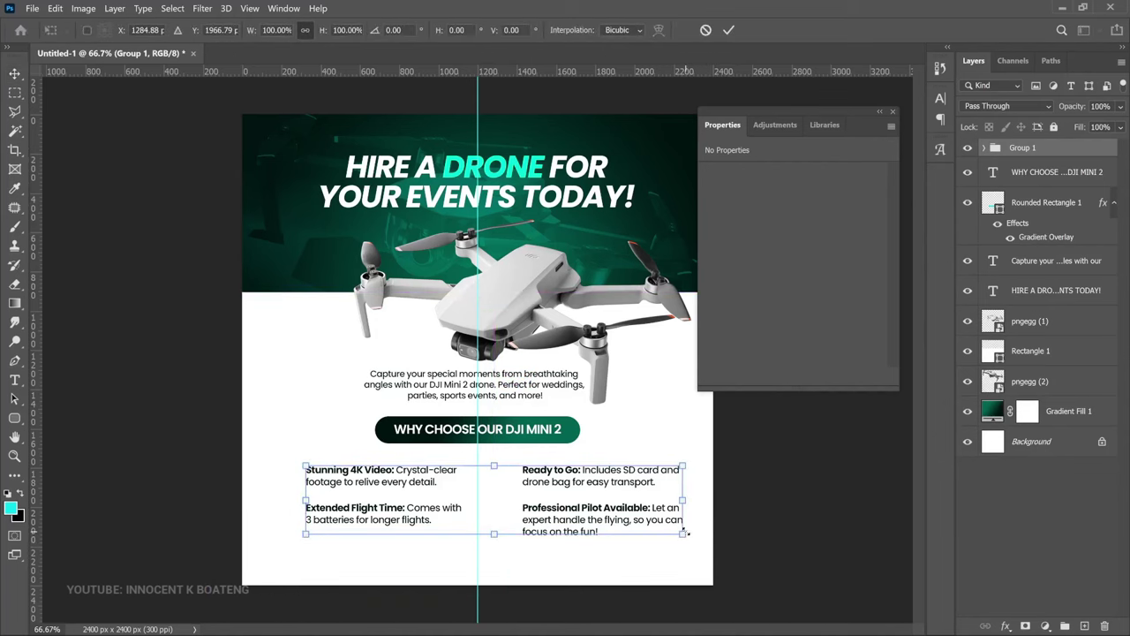
pyautogui.moveTo(686, 530); pyautogui.dragTo(665, 513)
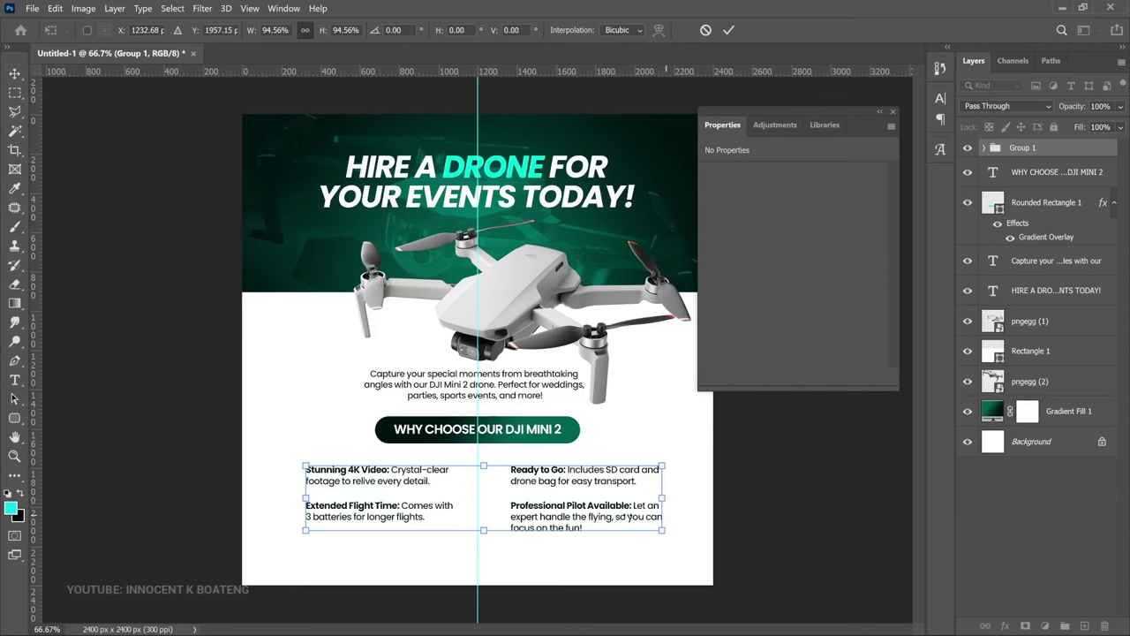
pyautogui.moveTo(667, 531); pyautogui.dragTo(662, 528)
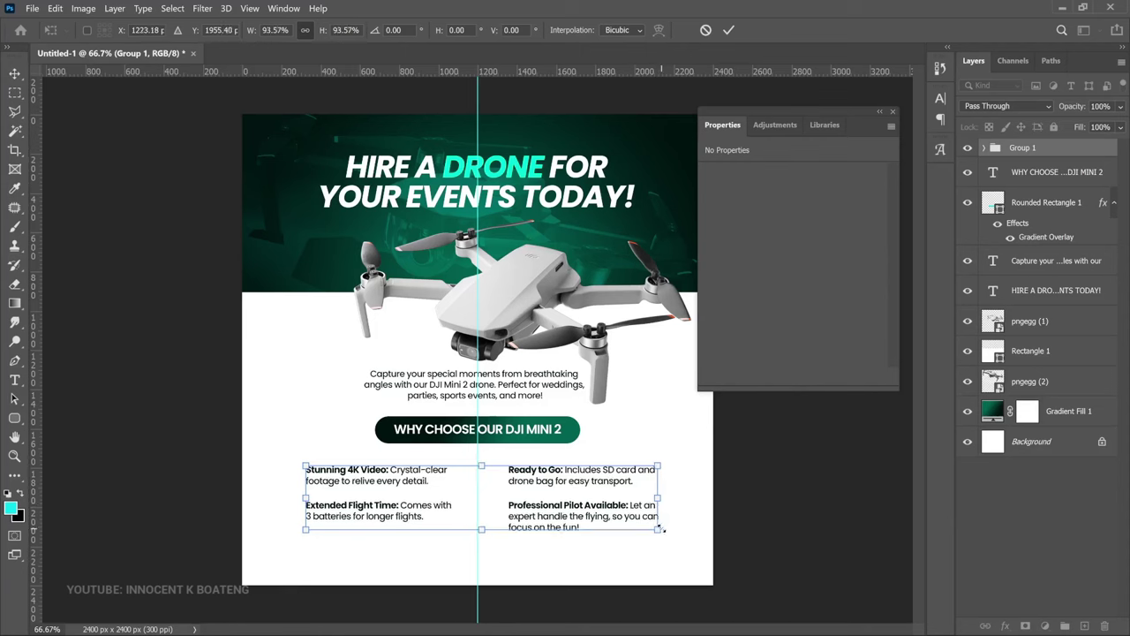
pyautogui.press('Return')
# Centre the feature text group horizontally on the canvas
pyautogui.hotkey('ctrl', 'a')
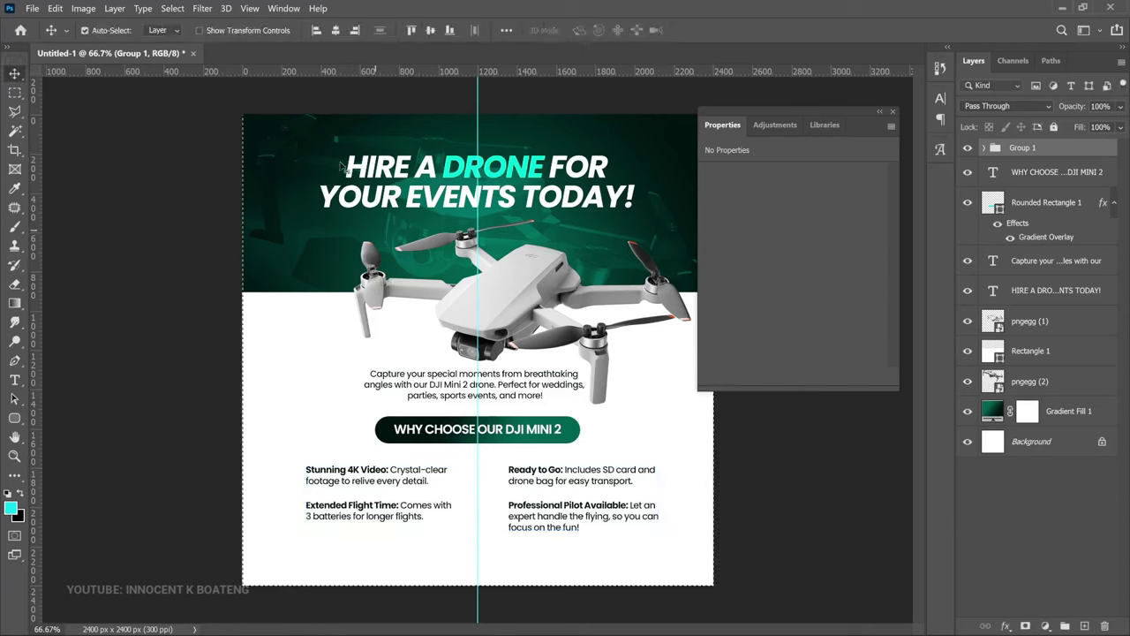
pyautogui.click(335, 30)
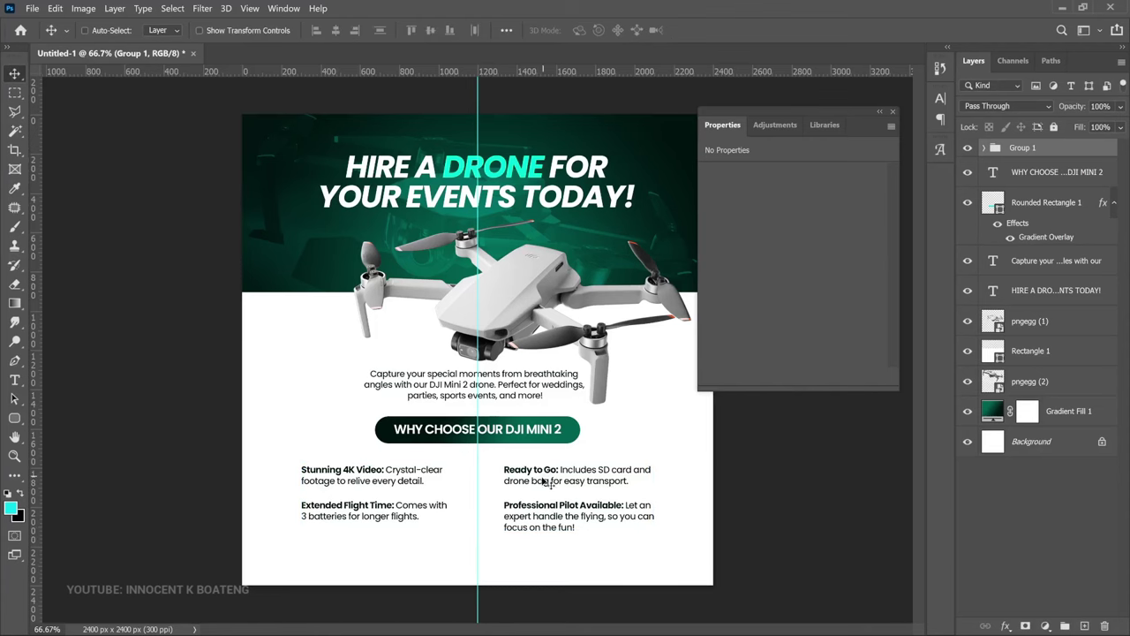
# Expand the feature text group and place the 4K icon image pngwing.com (58) in it as an embedded object
pyautogui.press('z')
pyautogui.click(437, 469)
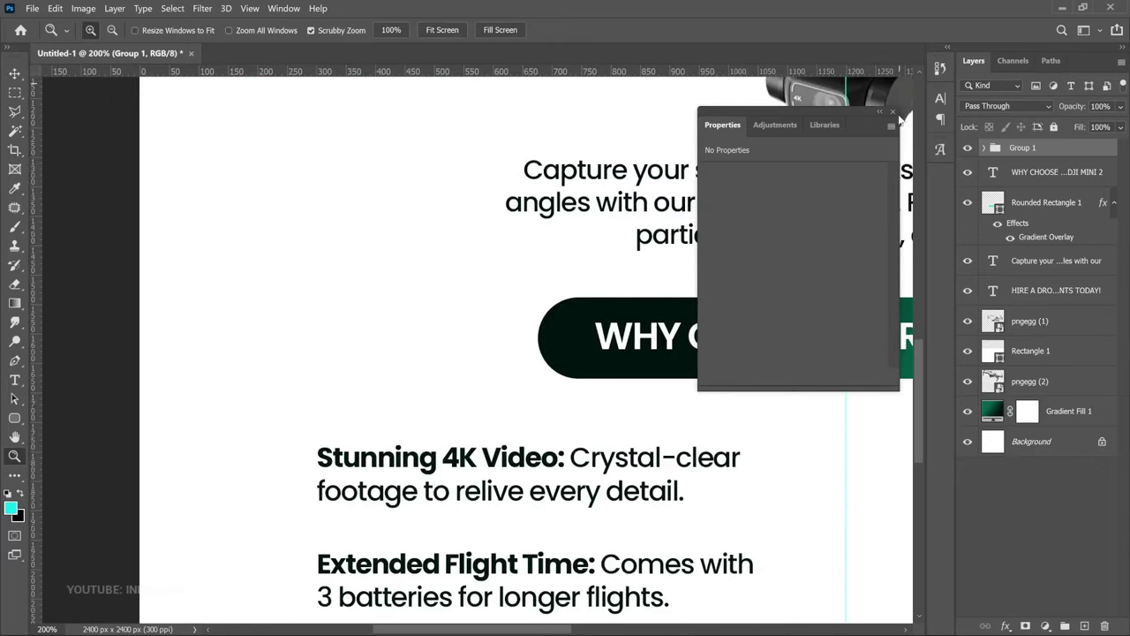
pyautogui.click(892, 113)
pyautogui.press('v')
pyautogui.scroll(-3, 459, 416)
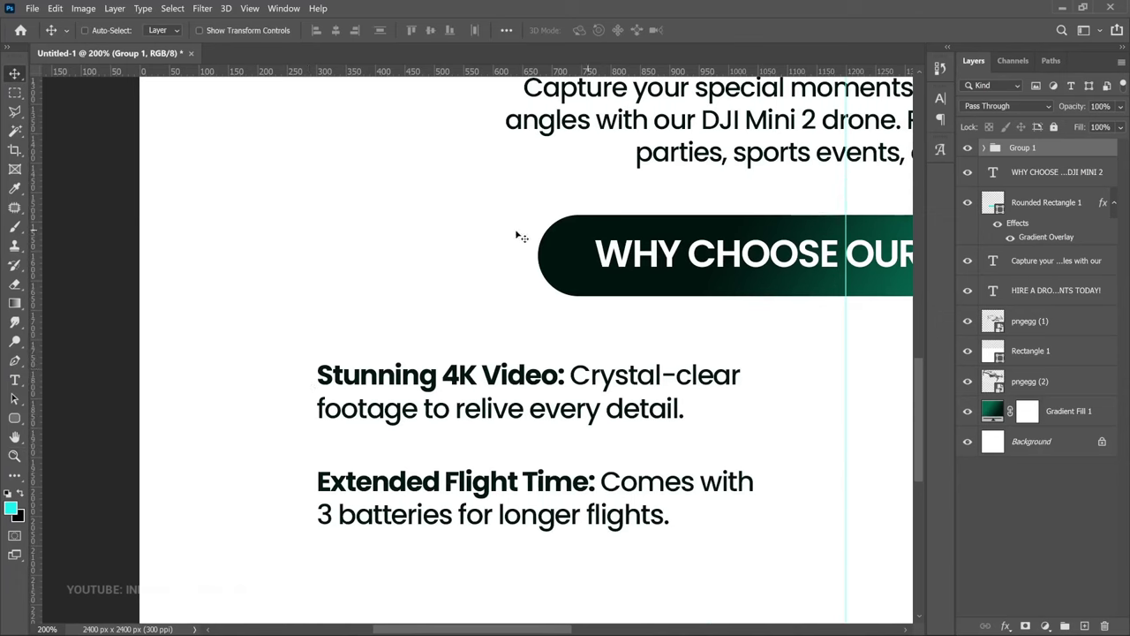
pyautogui.click(985, 147)
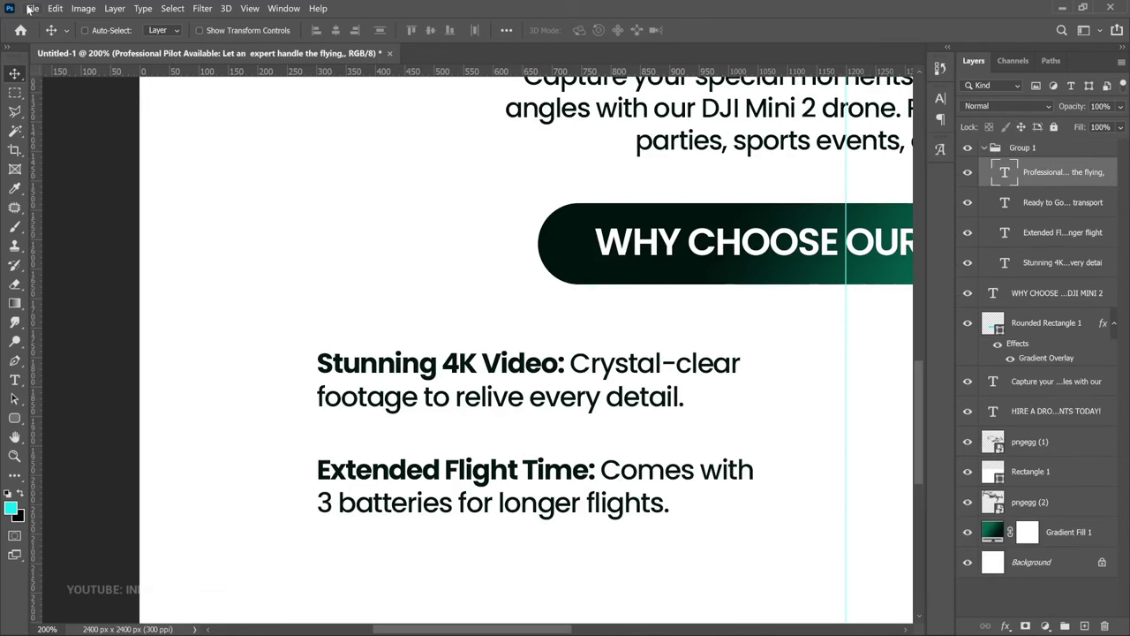
pyautogui.click(30, 9)
pyautogui.click(132, 281)
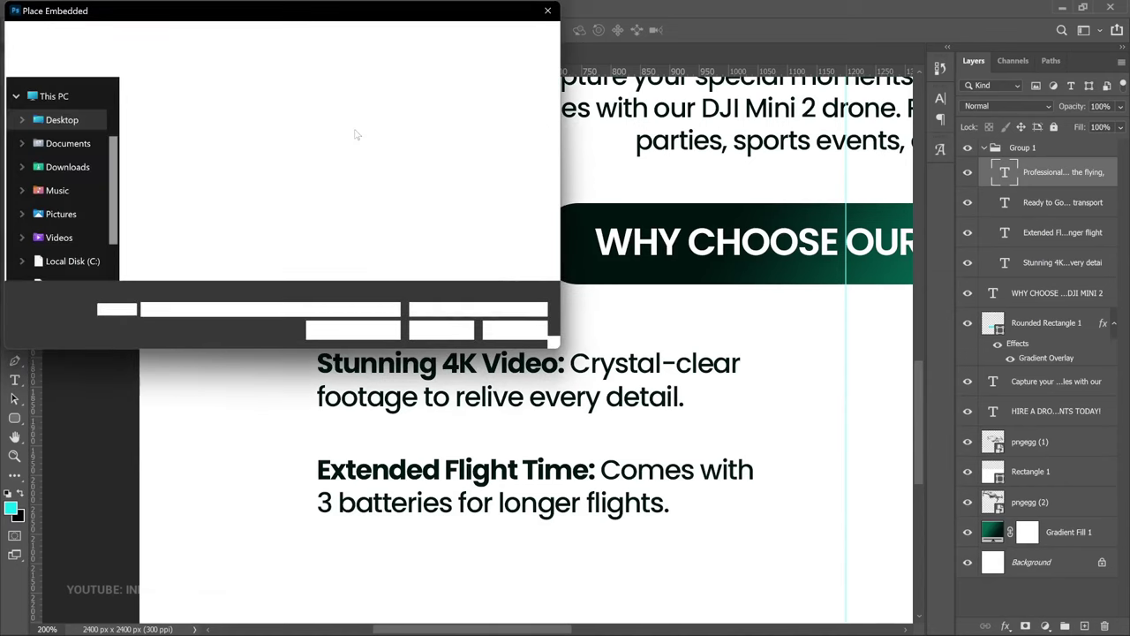
pyautogui.doubleClick(351, 162)
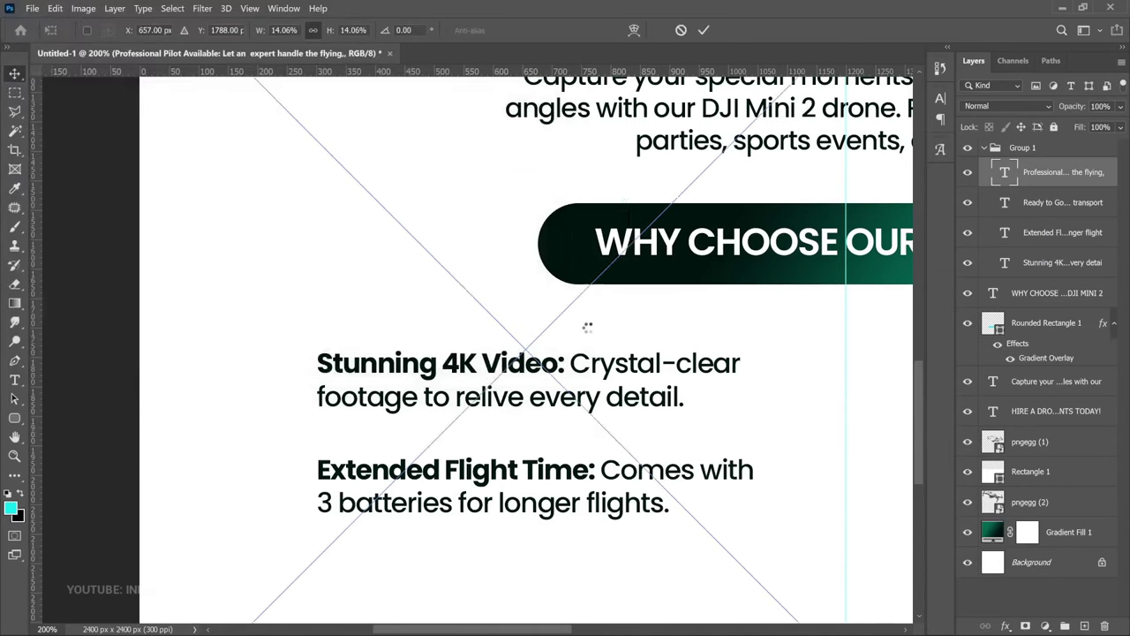
# Scale the 4K icon down to a small size and position it beside the "Stunning 4K Video:" text
pyautogui.hotkey('ctrl', '-')
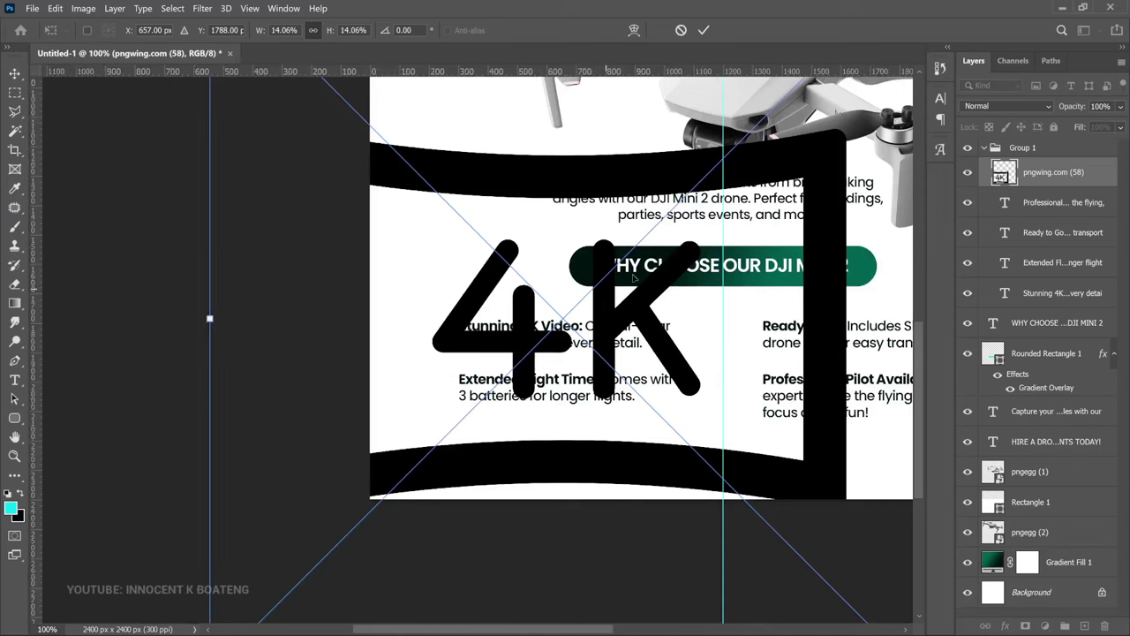
pyautogui.hotkey('ctrl', '-')
pyautogui.moveTo(789, 151); pyautogui.dragTo(349, 394)
pyautogui.hotkey('ctrl', '+')
pyautogui.hotkey('ctrl', '+')
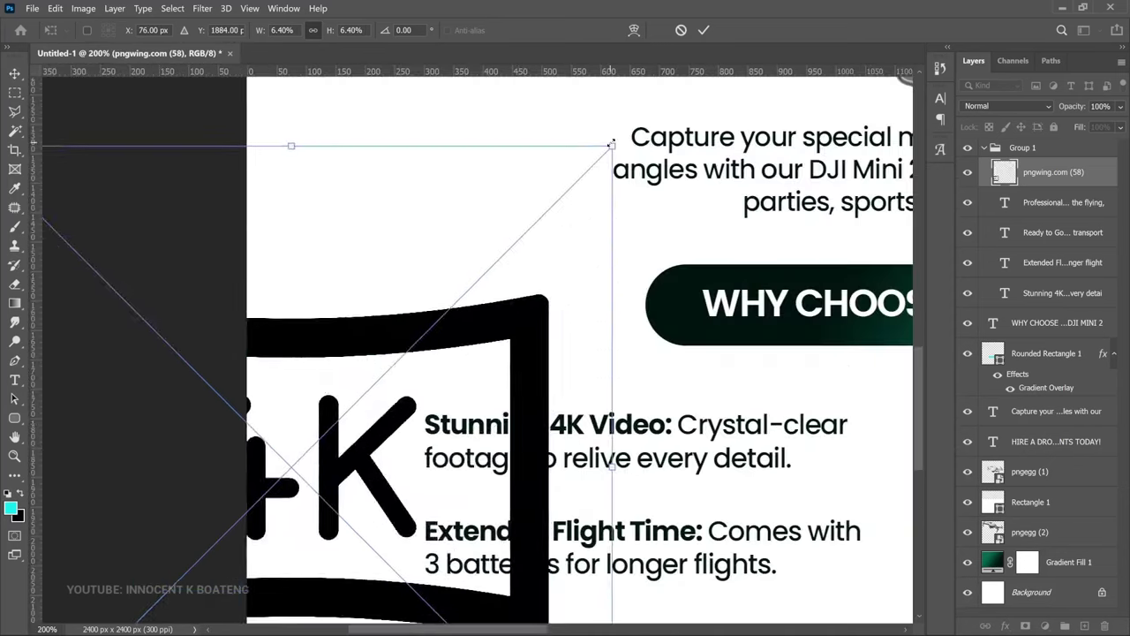
pyautogui.moveTo(612, 143); pyautogui.dragTo(400, 414)
pyautogui.press('Return')
pyautogui.scroll(-1, 865, 352)
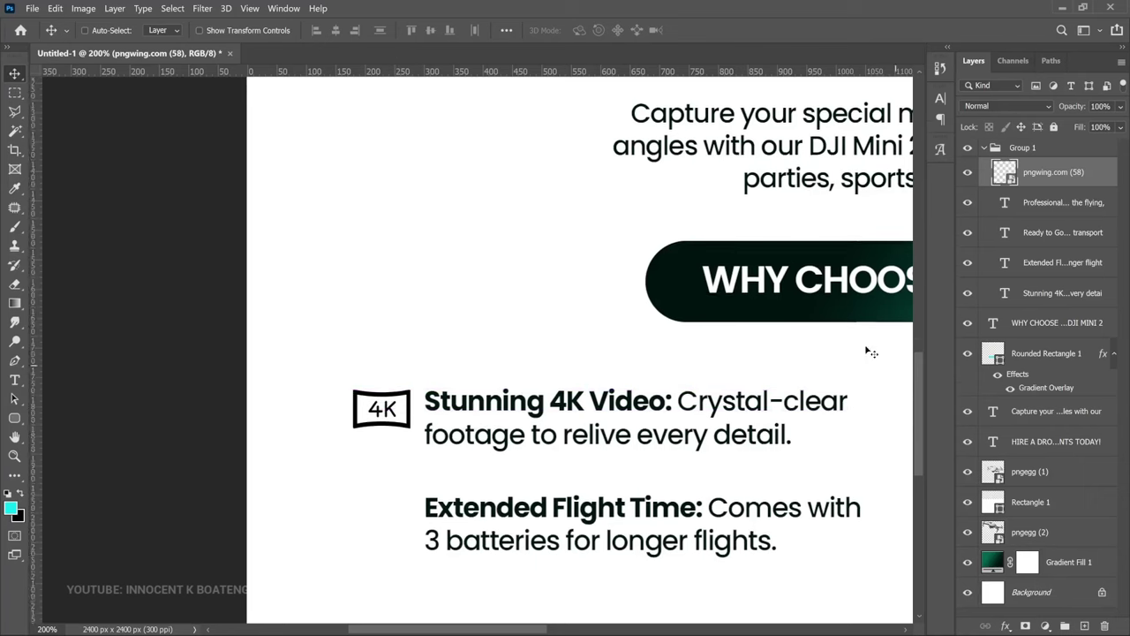
# Give the 4K icon the rounded banner's gradient overlay and collapse the icon's effects list
pyautogui.scroll(-3, 794, 344)
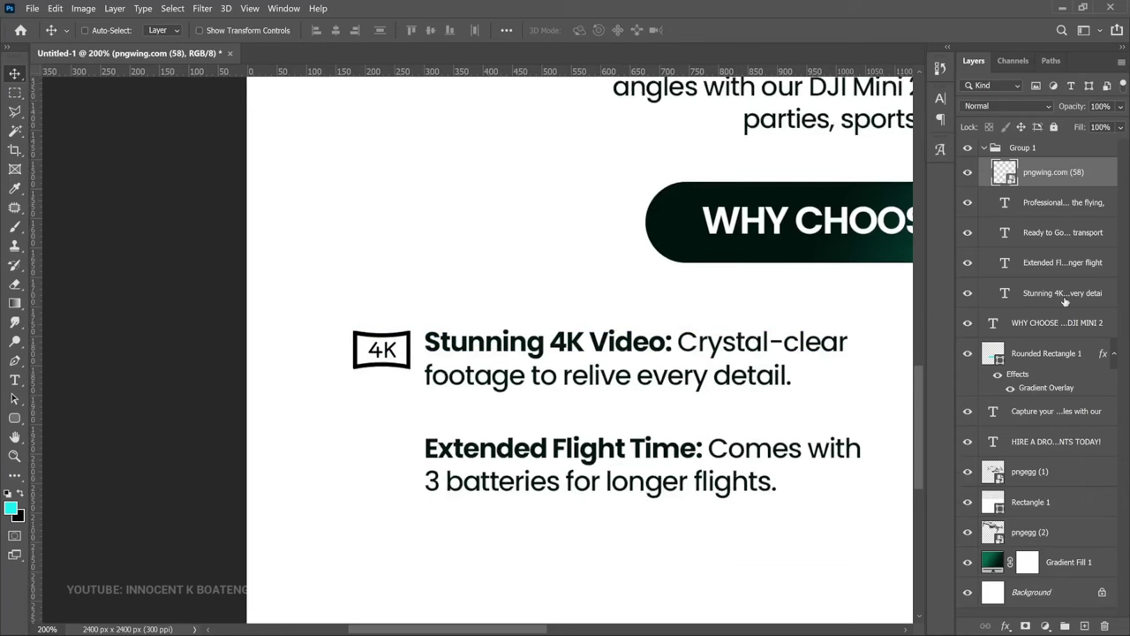
pyautogui.click(1079, 358)
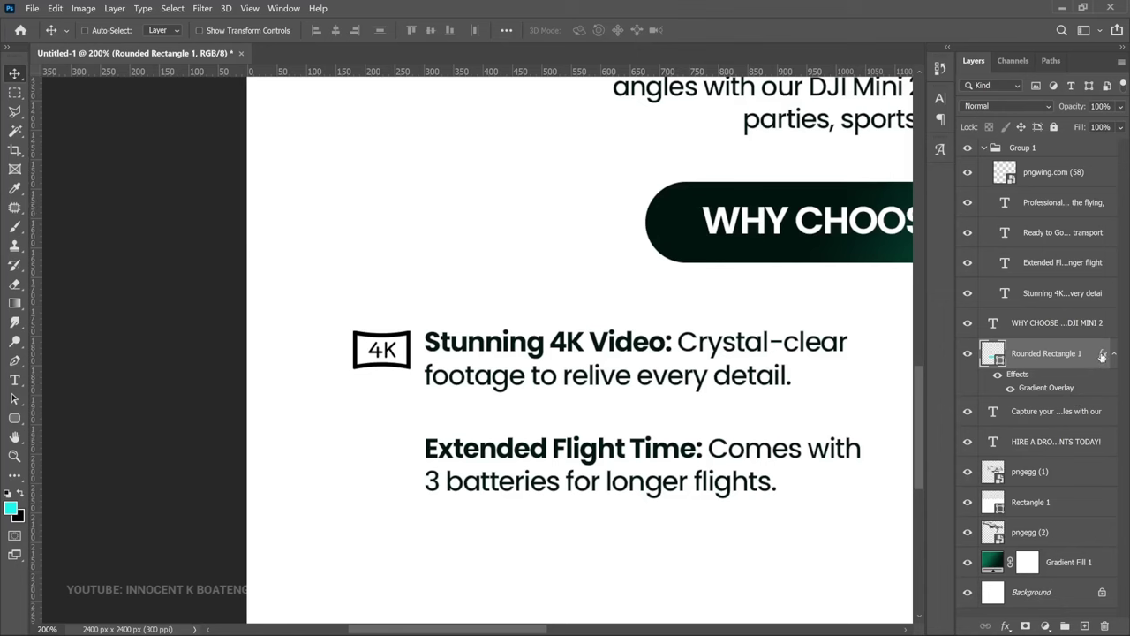
pyautogui.moveTo(1107, 356); pyautogui.dragTo(1094, 179)
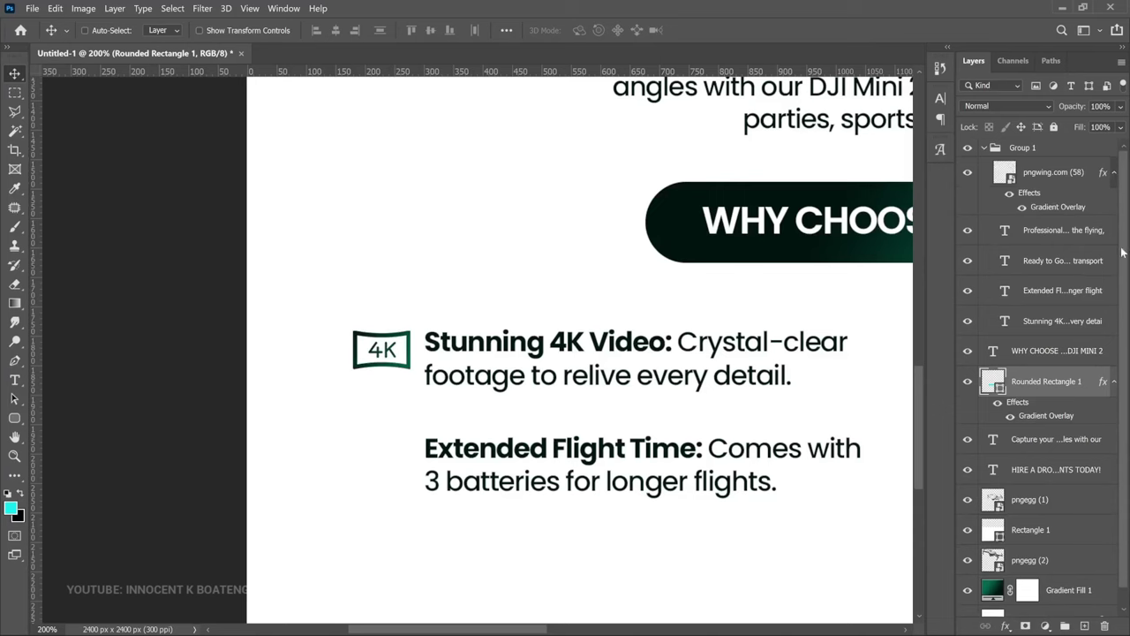
pyautogui.click(1114, 172)
pyautogui.scroll(-2, 213, 184)
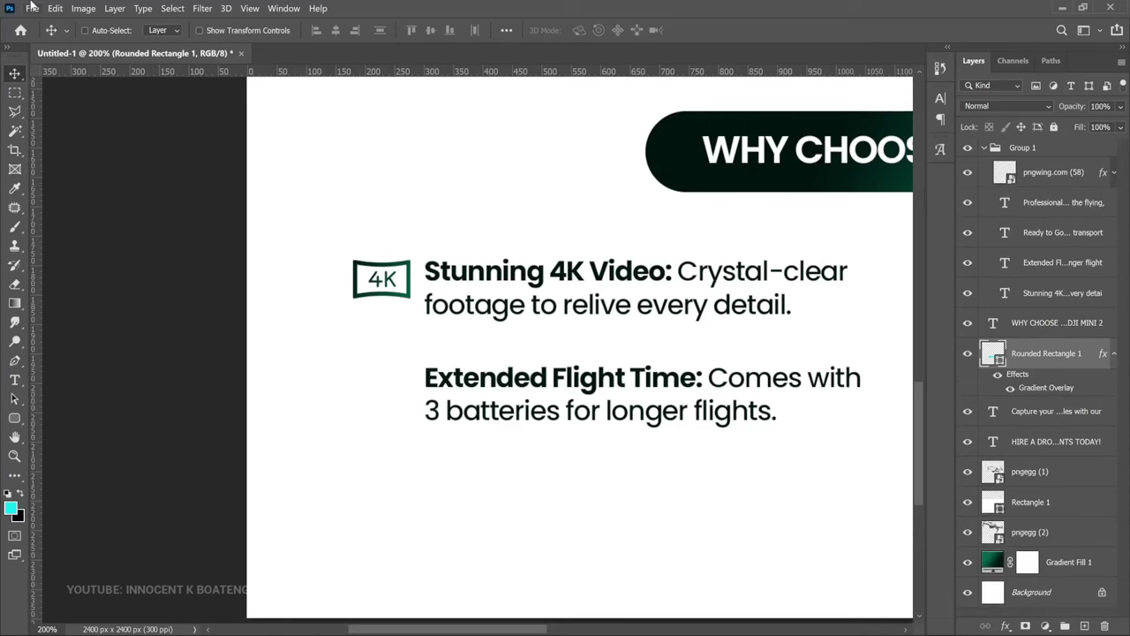
# Place the battery icon image pngwing.com (63) as an embedded object, scaled to about 7.25%
pyautogui.click(32, 8)
pyautogui.click(85, 279)
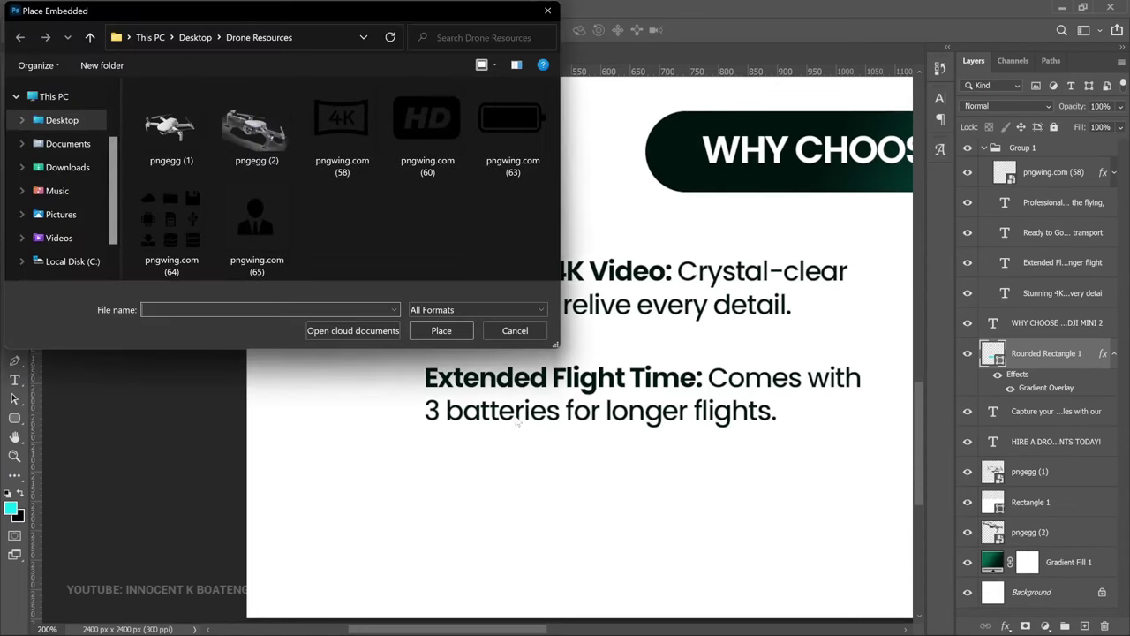
pyautogui.doubleClick(512, 123)
pyautogui.hotkey('ctrl', '-')
pyautogui.hotkey('ctrl', '-')
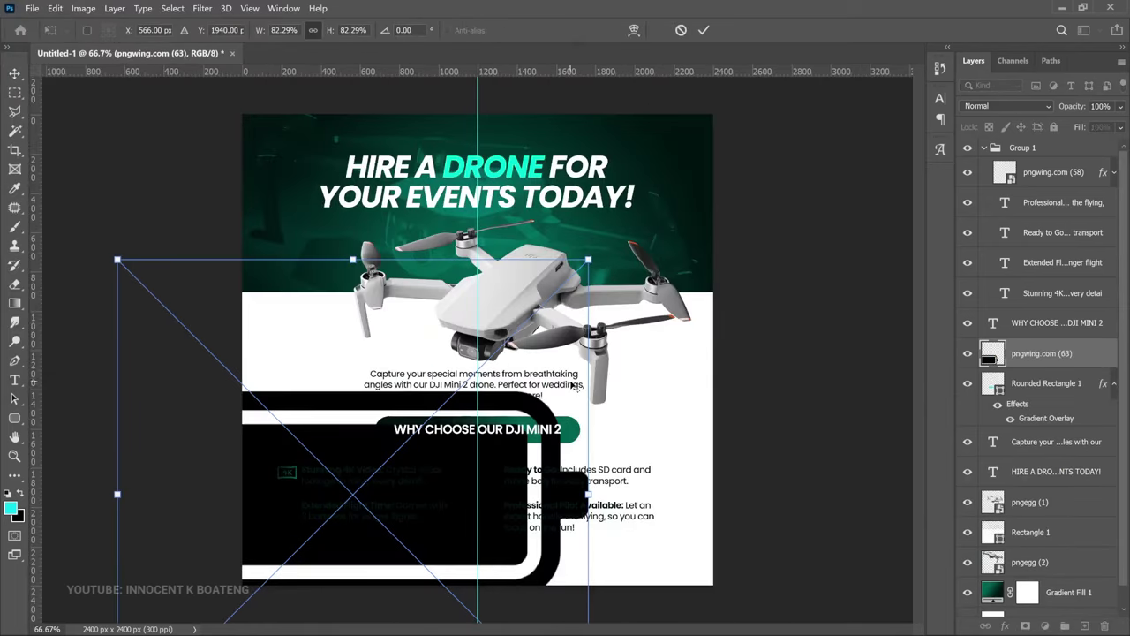
pyautogui.moveTo(588, 262); pyautogui.dragTo(323, 525)
pyautogui.press('Return')
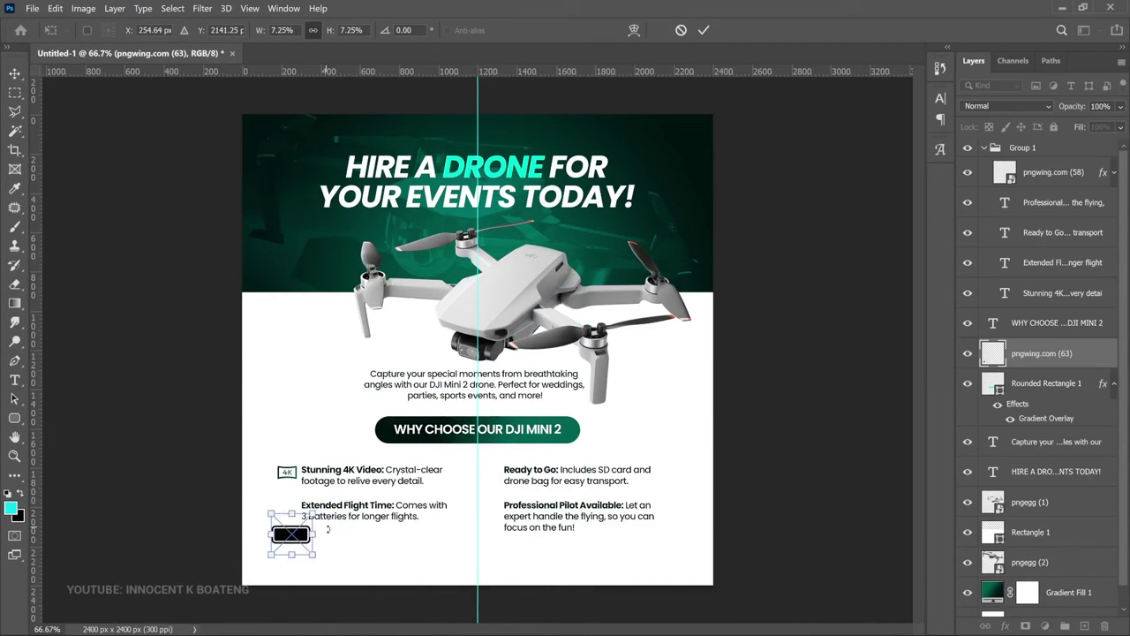
# Move the battery icon beside the "Extended Flight Time:" text and resize it slightly
pyautogui.hotkey('ctrl', '+')
pyautogui.hotkey('ctrl', '+')
pyautogui.hotkey('ctrl', '+')
pyautogui.moveTo(370, 382); pyautogui.dragTo(384, 288)
pyautogui.hotkey('ctrl', 't')
pyautogui.moveTo(272, 327); pyautogui.dragTo(287, 317)
pyautogui.press('Return')
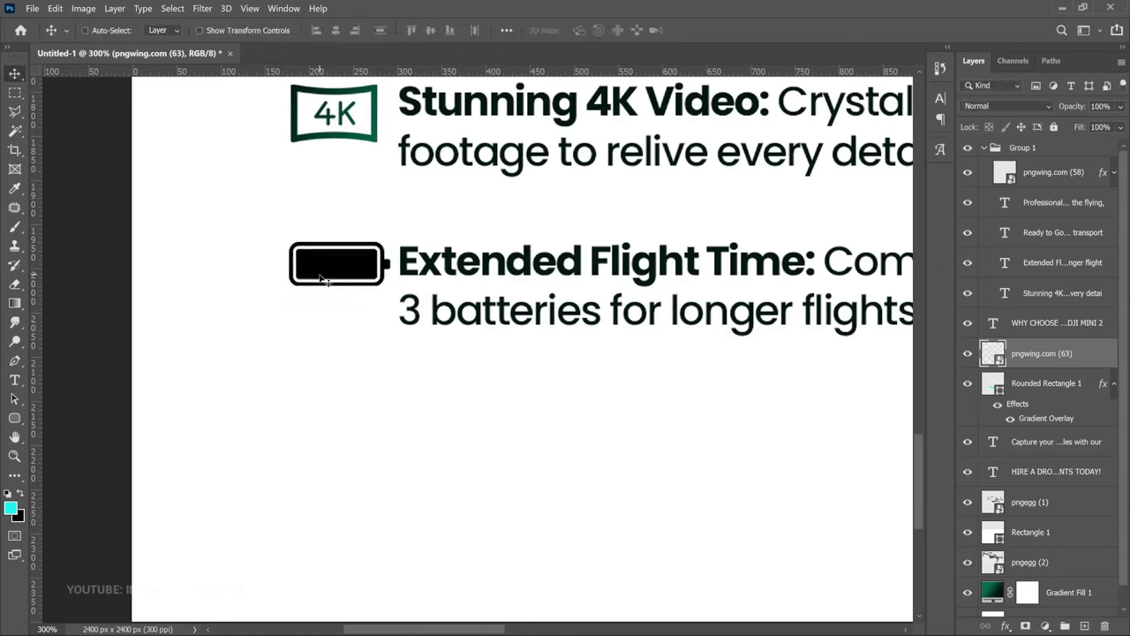
# Compare the left edges of the 4K and battery icons against a temporary vertical guide and nudge the battery icon slightly left
pyautogui.moveTo(37, 222); pyautogui.dragTo(291, 181)
pyautogui.press('z')
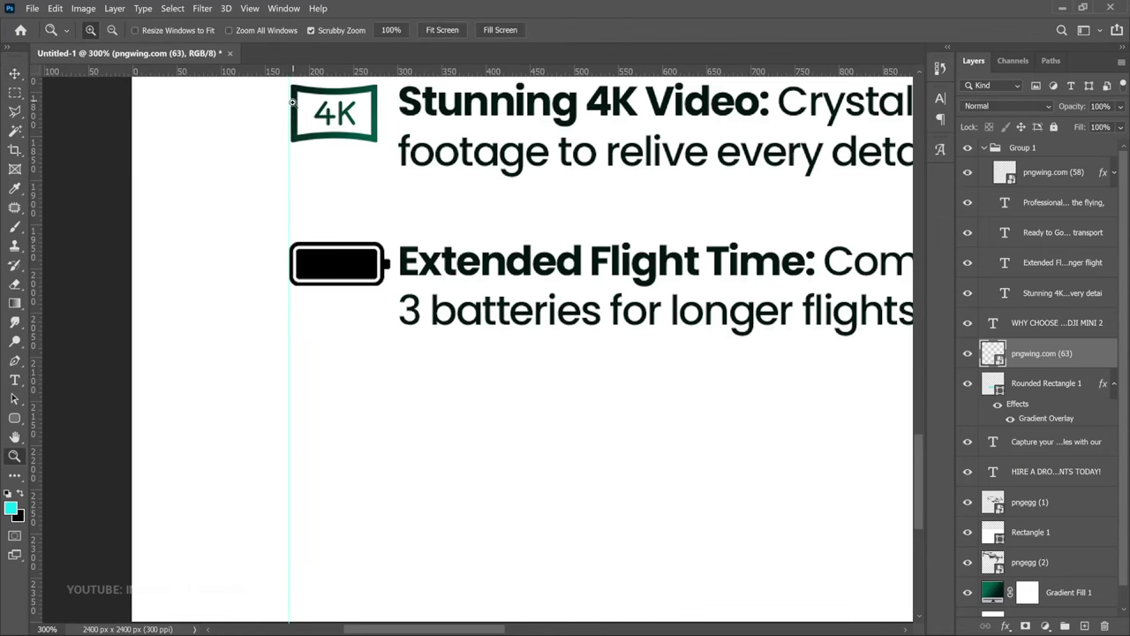
pyautogui.moveTo(291, 105); pyautogui.dragTo(296, 156)
pyautogui.press('v')
pyautogui.scroll(-3, 378, 436)
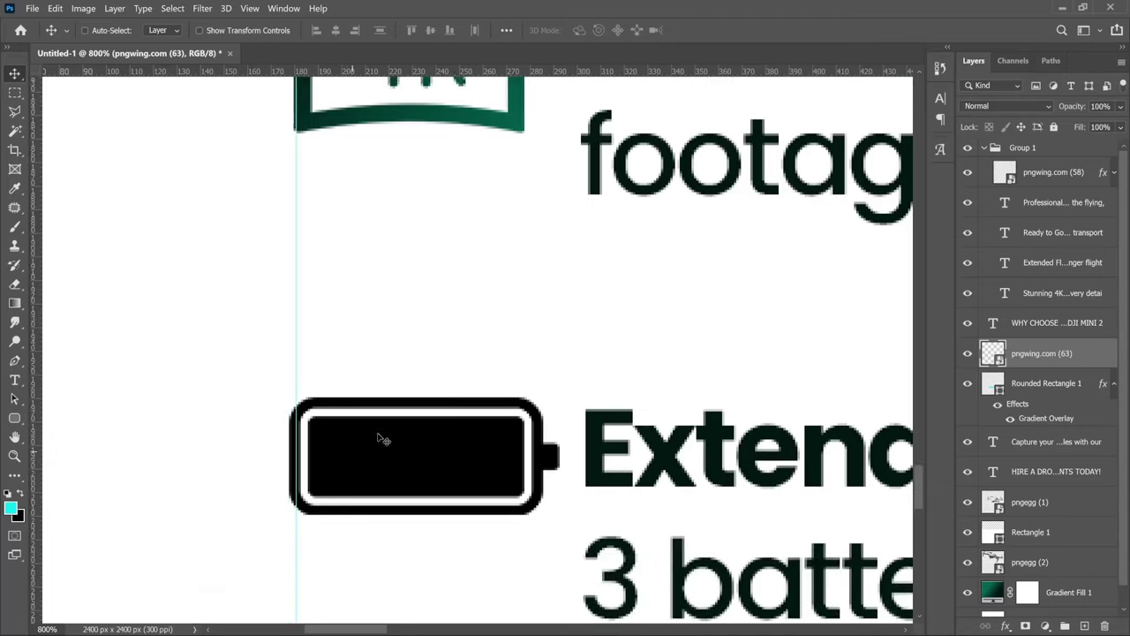
pyautogui.press('ctrl')
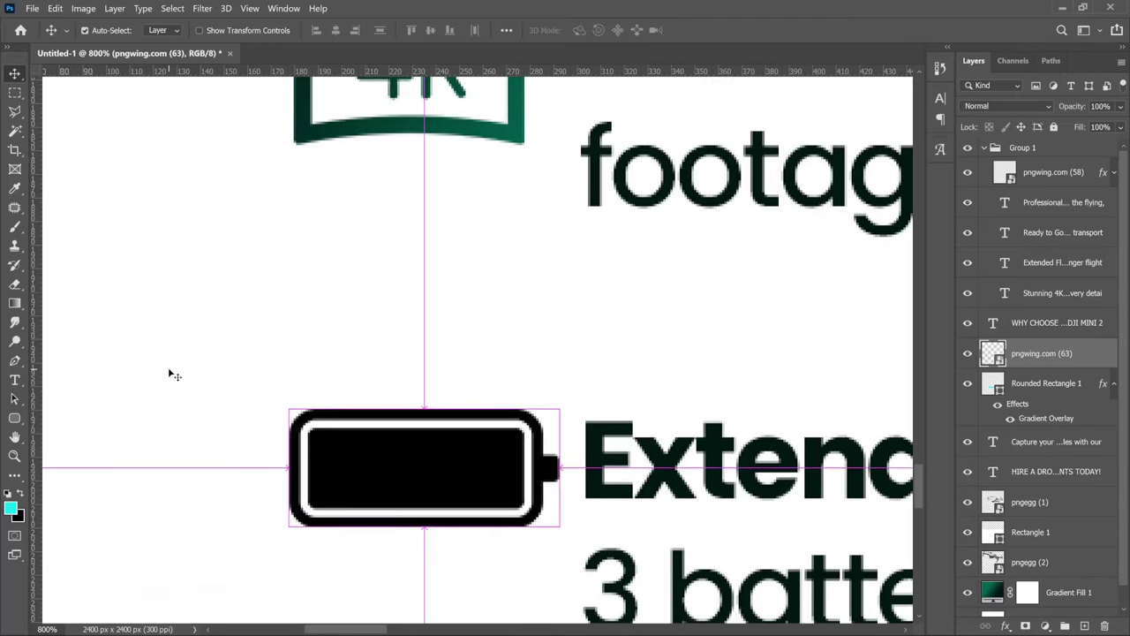
pyautogui.hotkey('ctrl', '-')
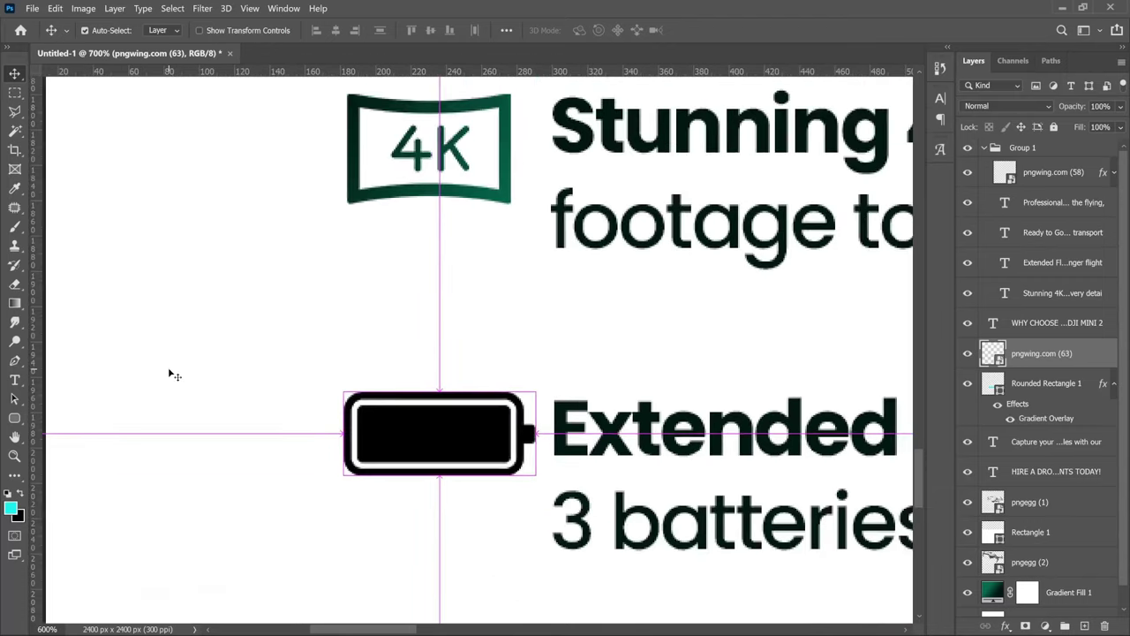
pyautogui.hotkey('ctrl', '-')
pyautogui.hscroll(2, 606, 372)
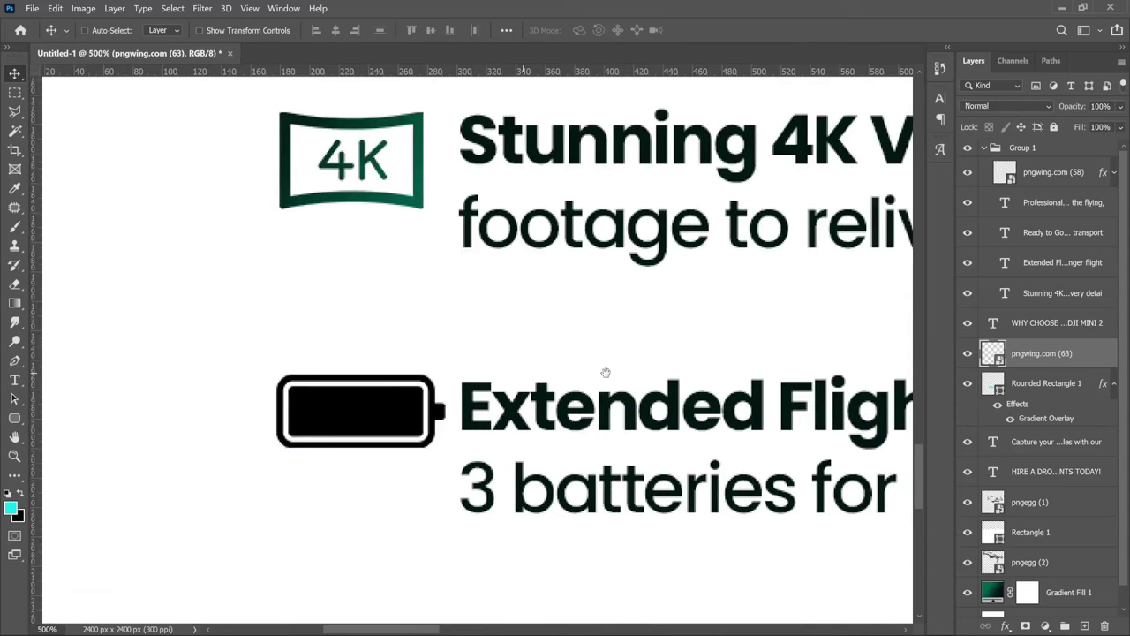
pyautogui.press('Left')
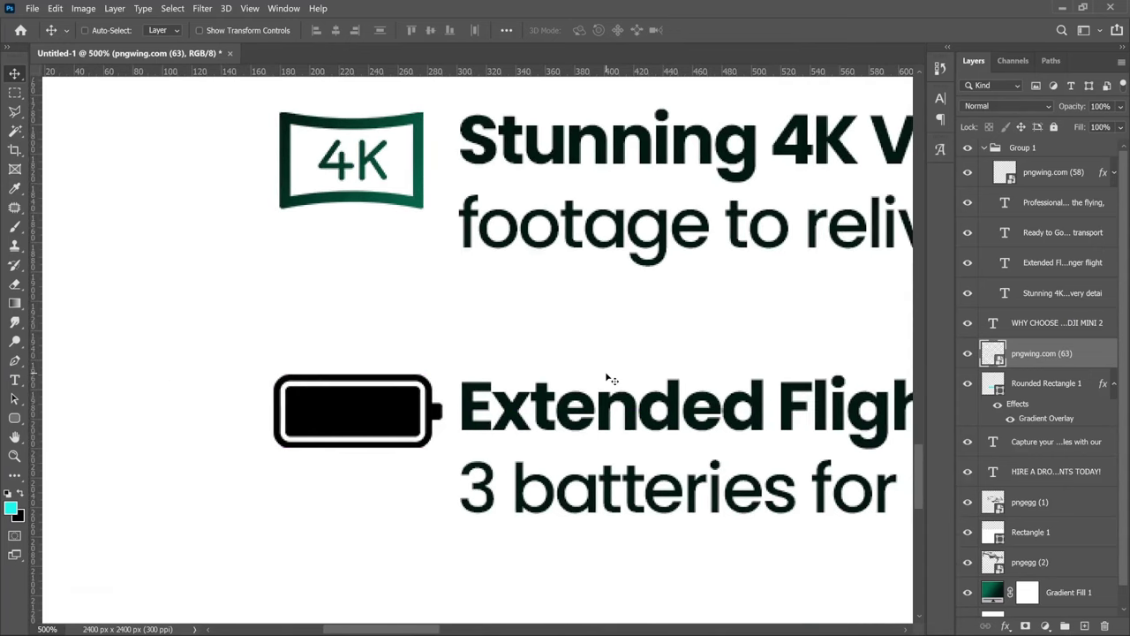
# Move the battery icon layer into Group 1 below the 4K icon and give it the same gradient overlay
pyautogui.moveTo(1041, 353); pyautogui.dragTo(1059, 197)
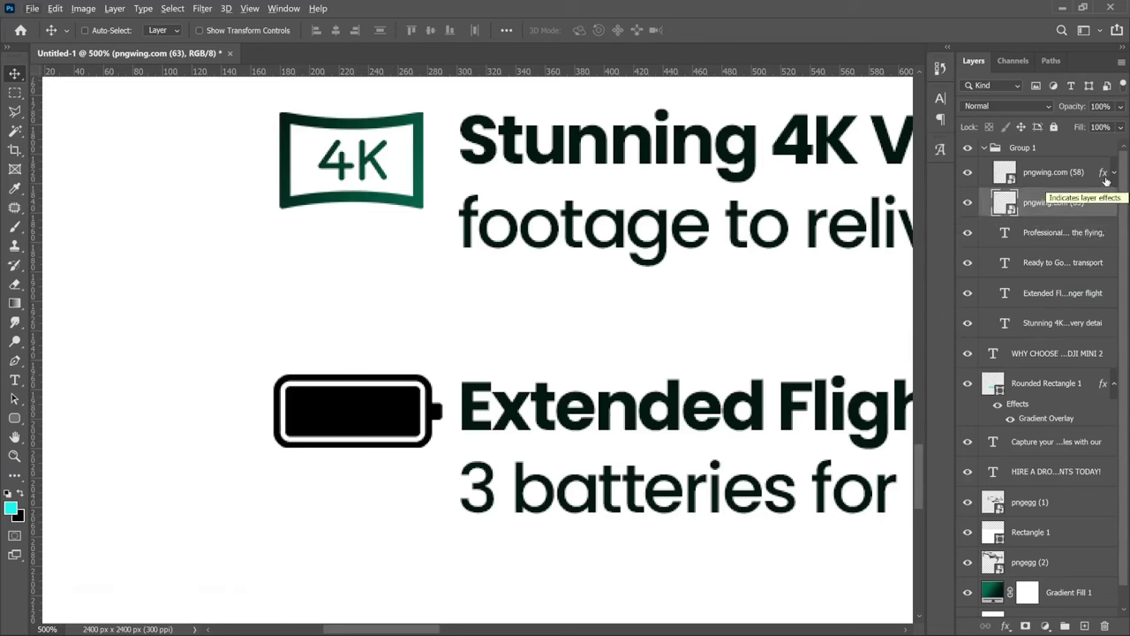
pyautogui.moveTo(1104, 179); pyautogui.dragTo(1102, 207)
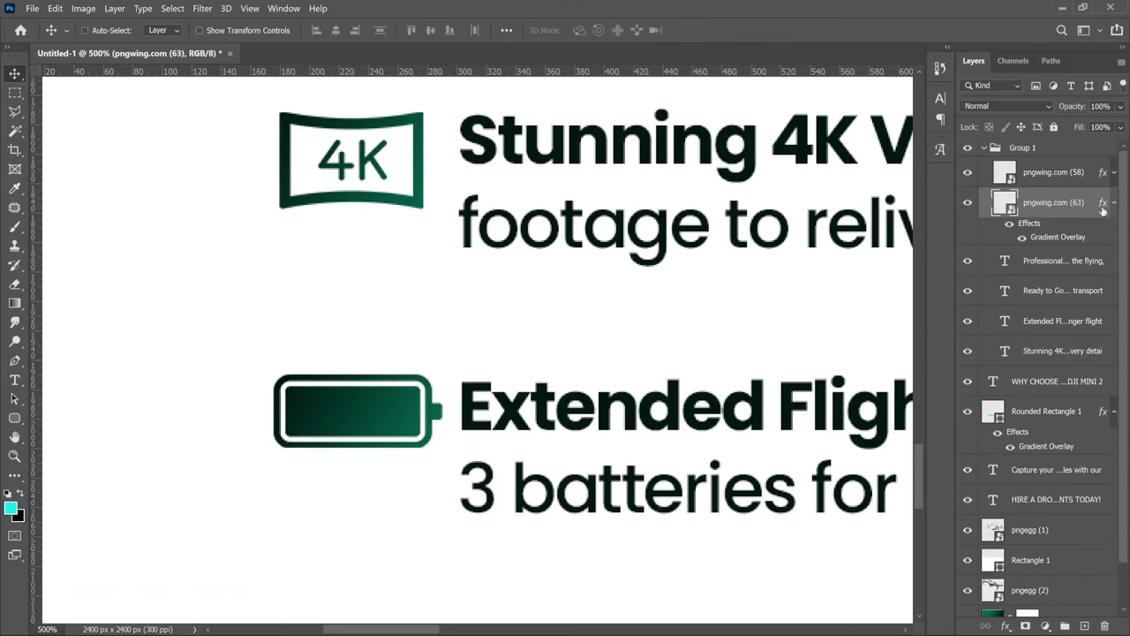
pyautogui.hotkey('ctrl', '0')
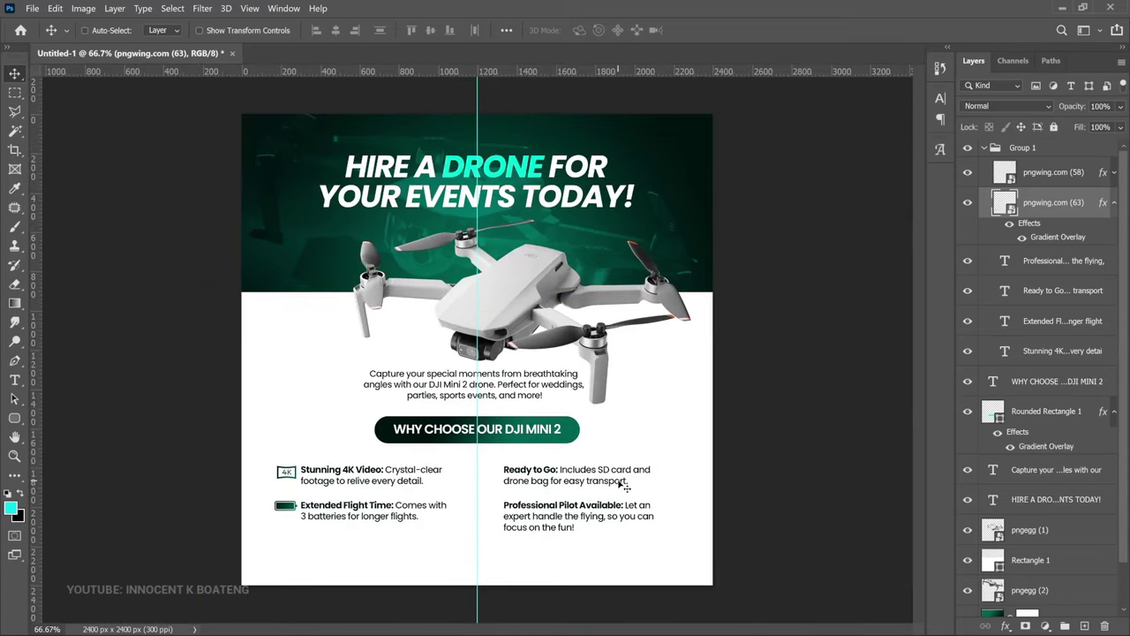
# Nudge the 4K icon left to line up with the battery icon's left edge
pyautogui.click(1053, 184)
pyautogui.press('Left')
pyautogui.press('Left')
pyautogui.press('Left')
pyautogui.press('Left')
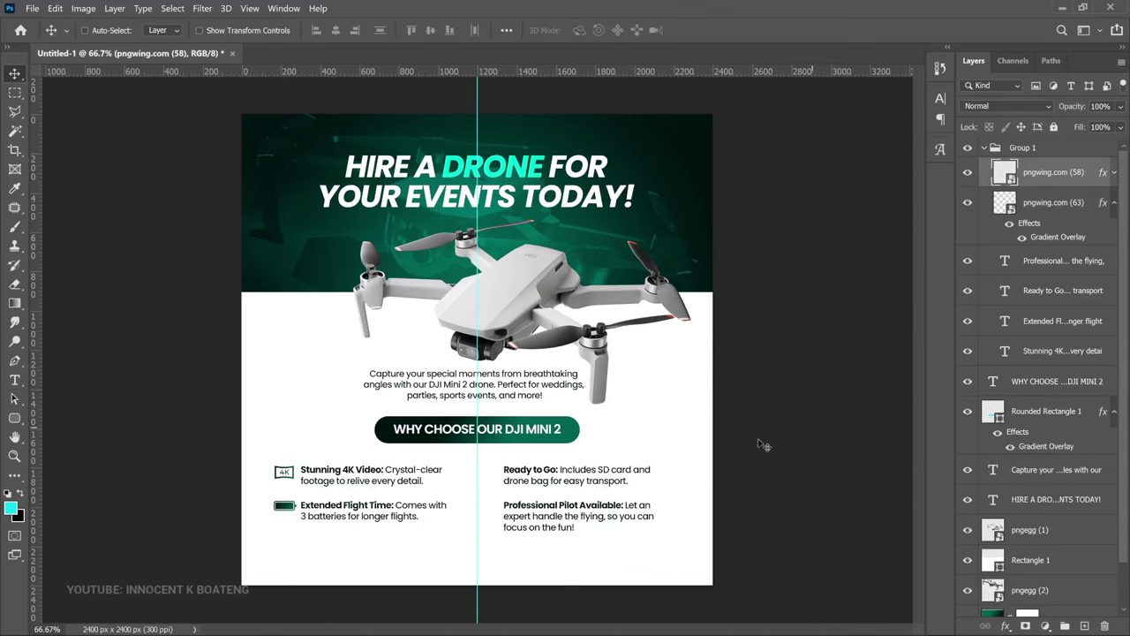
# Place the person icon pngwing.com (66) at about 5.03% near the "Professional Pilot Available:" text
pyautogui.press('z')
pyautogui.click(501, 487)
pyautogui.click(501, 488)
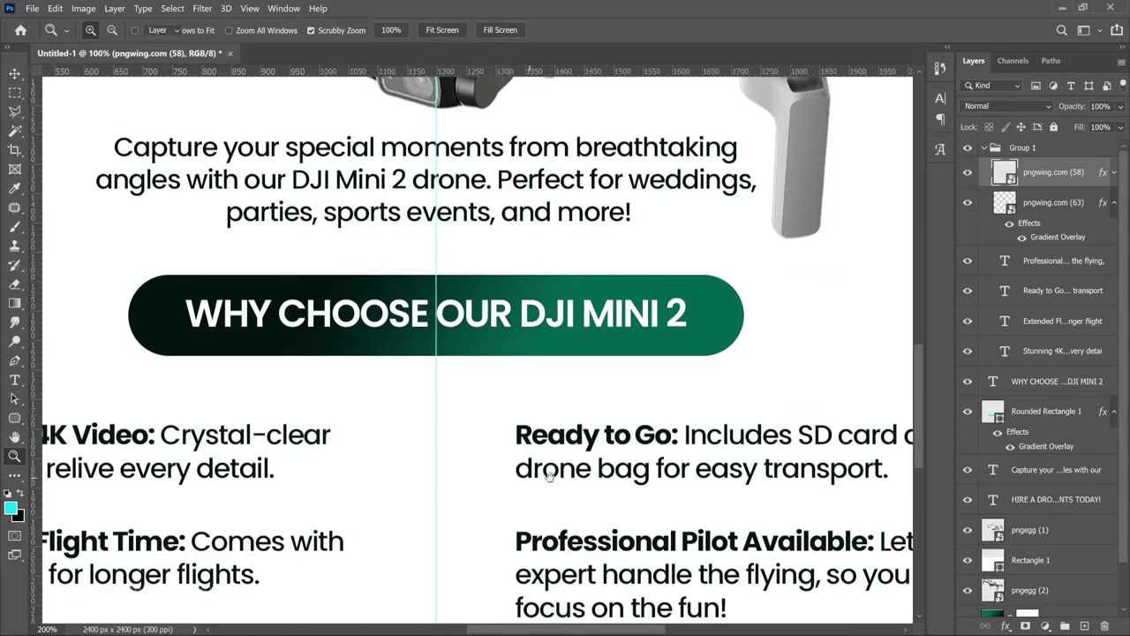
pyautogui.scroll(-2, 500, 487)
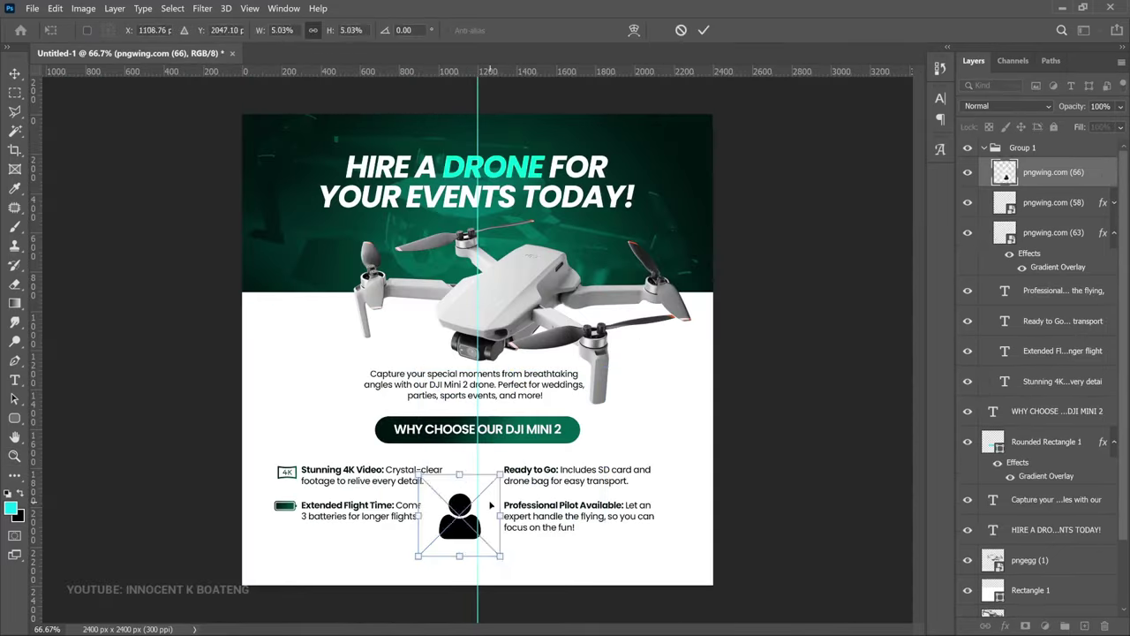
pyautogui.press('Return')
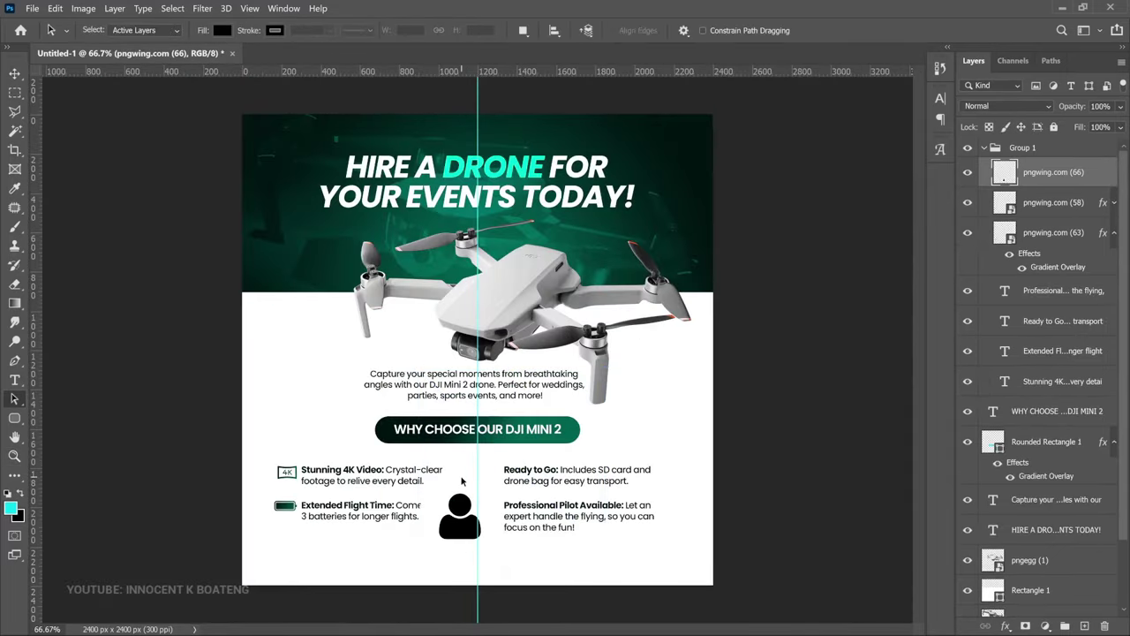
# Delete the white background around the person icon using the Magic Wand tool and deselect
pyautogui.press('w')
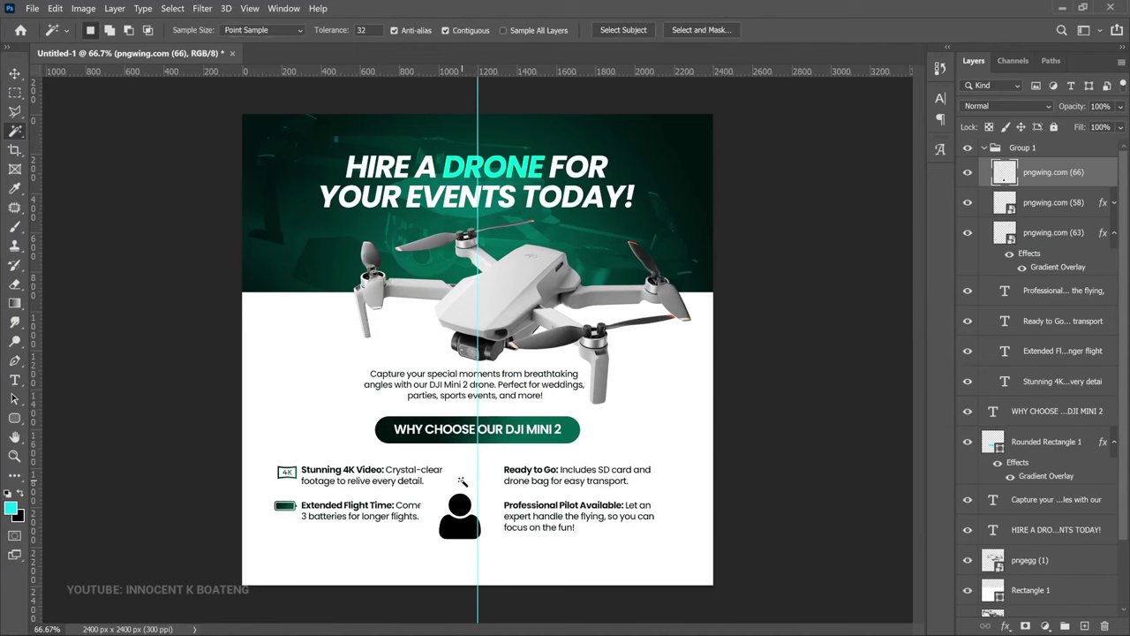
pyautogui.rightClick(22, 133)
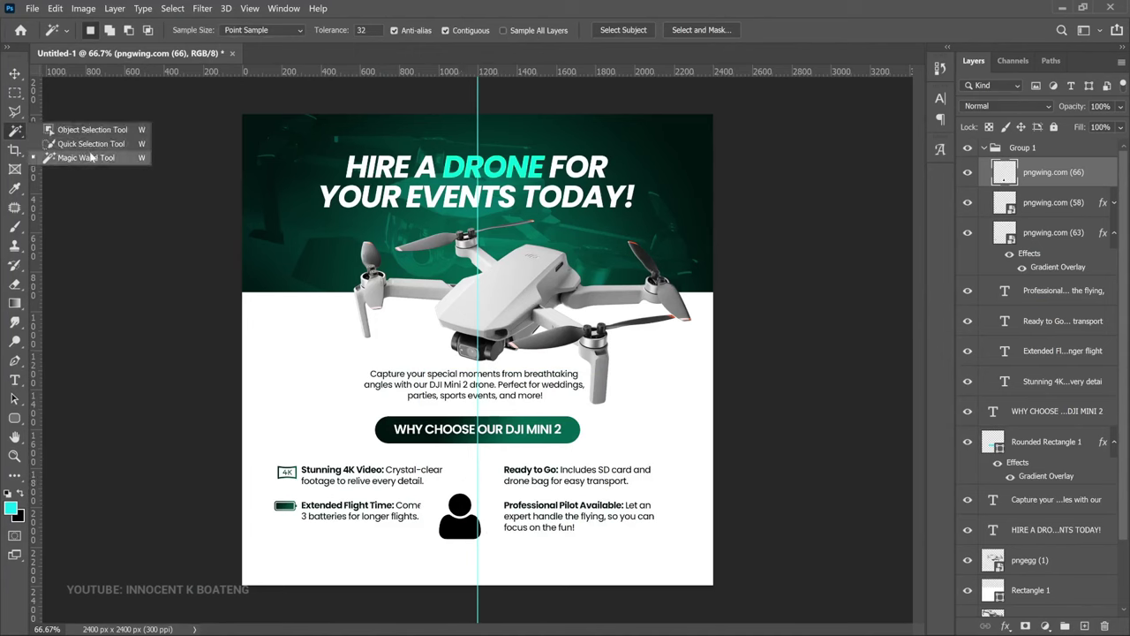
pyautogui.click(71, 160)
pyautogui.click(468, 488)
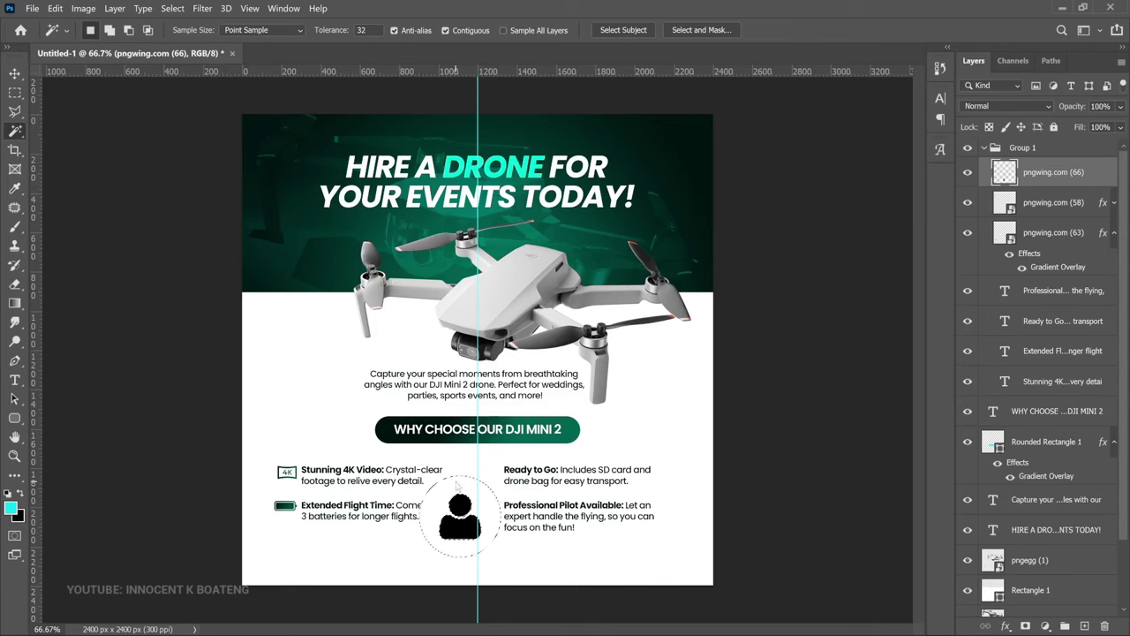
pyautogui.press('Delete')
pyautogui.hotkey('ctrl', 'd')
# Scale the person icon down and position it beside the "Professional Pilot Available:" text
pyautogui.scroll(2, 469, 533)
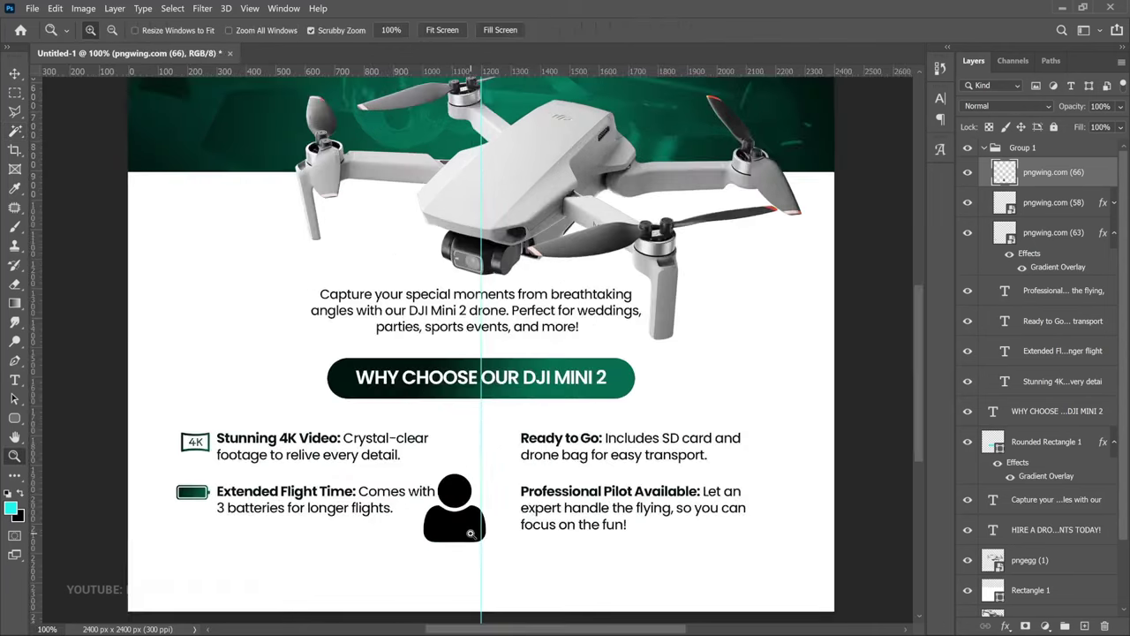
pyautogui.press('v')
pyautogui.moveTo(516, 524); pyautogui.dragTo(509, 532)
pyautogui.hotkey('ctrl', 't')
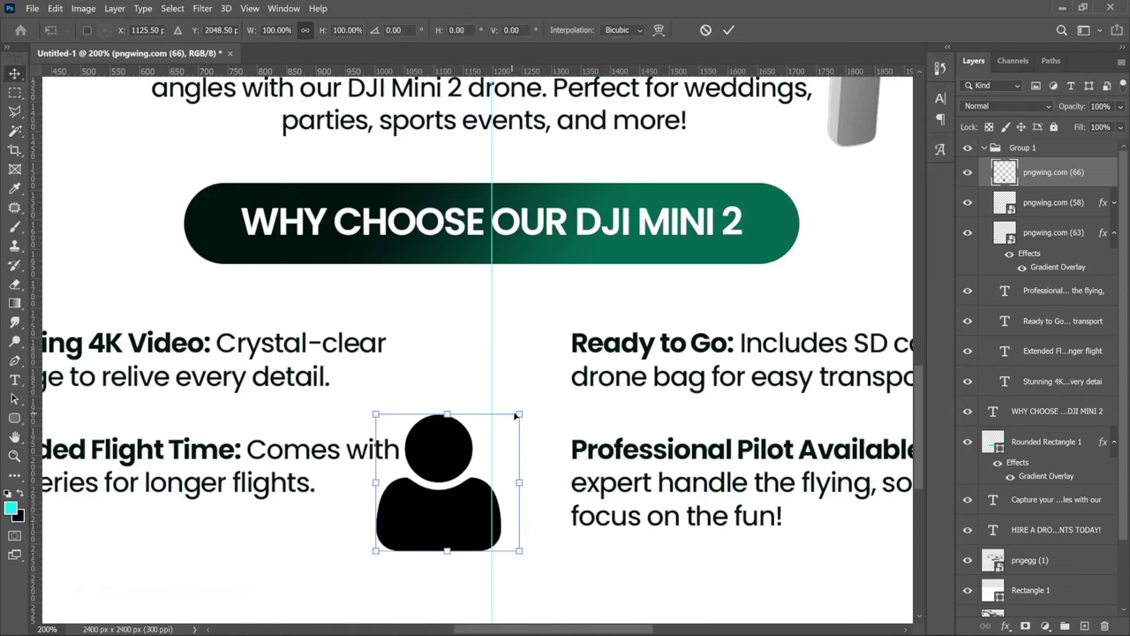
pyautogui.moveTo(516, 423); pyautogui.dragTo(617, 379)
pyautogui.press('Return')
pyautogui.moveTo(702, 304); pyautogui.dragTo(444, 365)
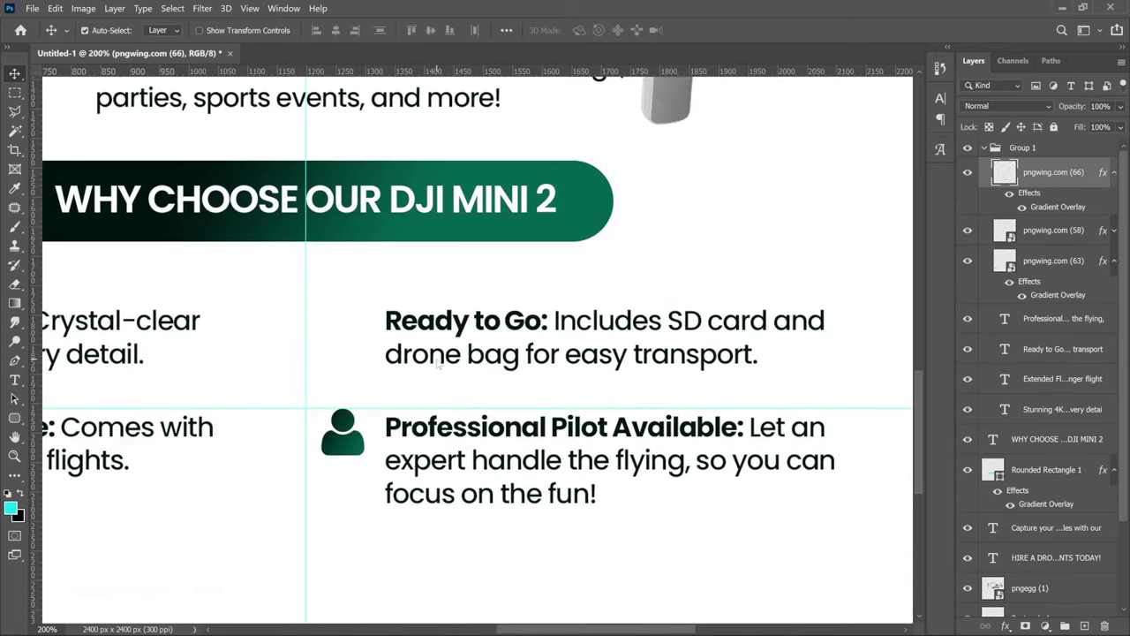
# Open pngwing.com (64) and copy the floppy-disk icon onto its own layer using a rectangular selection
pyautogui.hotkey('ctrl', 'o')
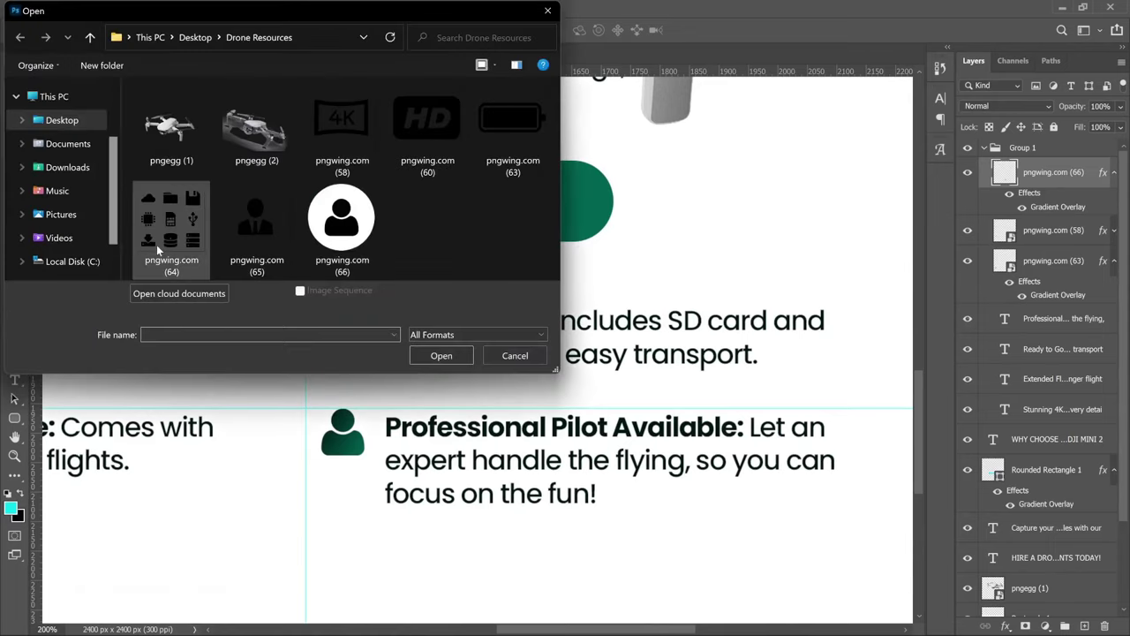
pyautogui.doubleClick(158, 247)
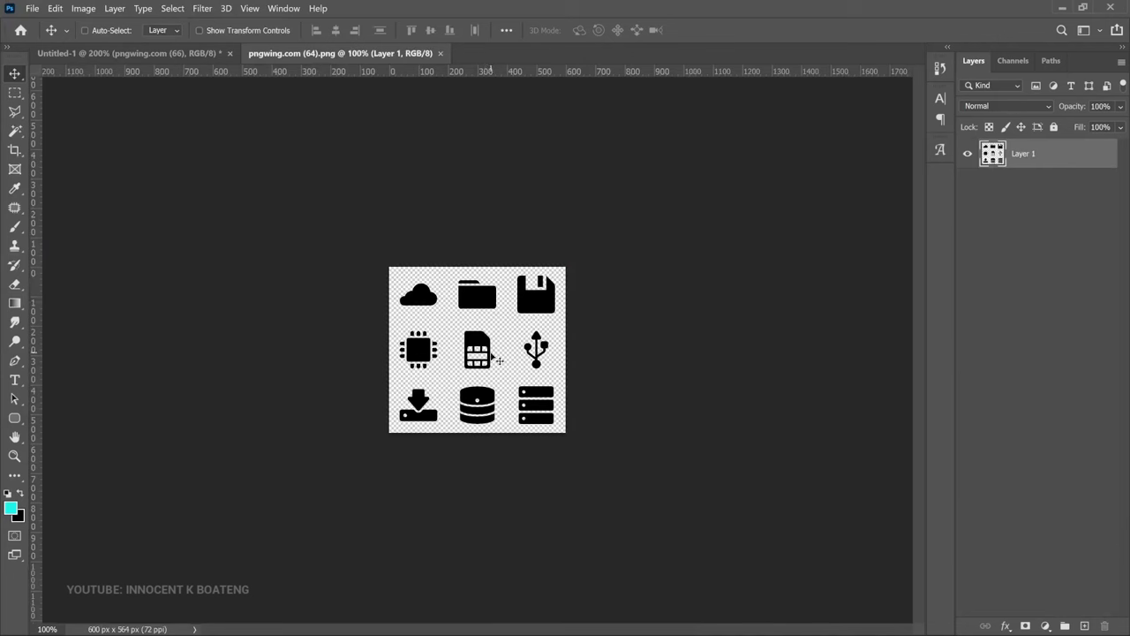
pyautogui.click(14, 92)
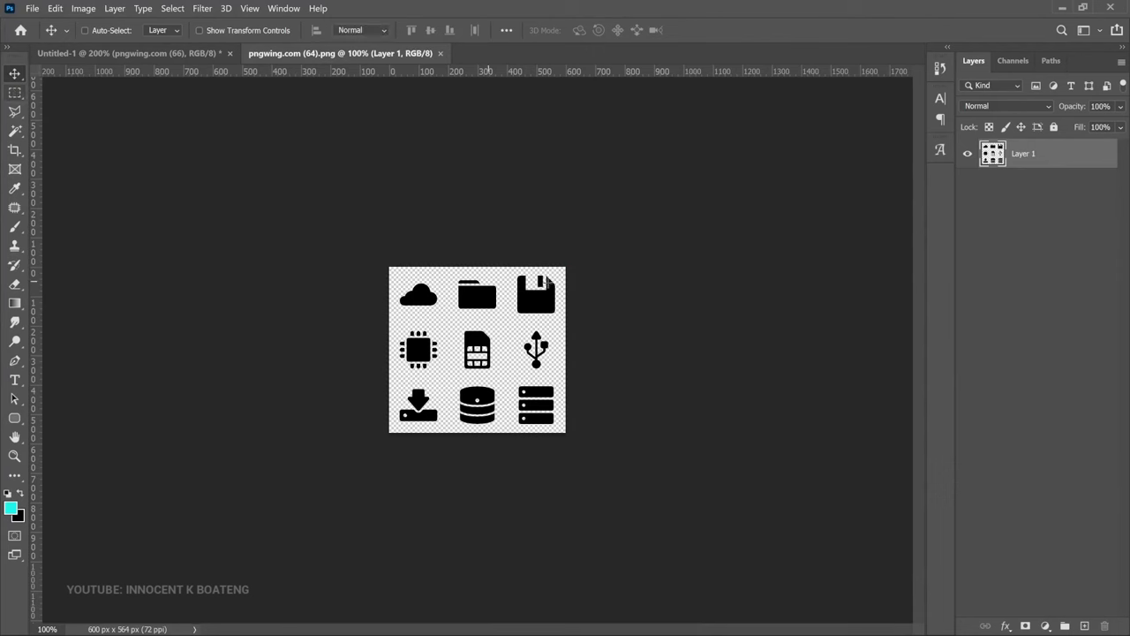
pyautogui.moveTo(510, 267); pyautogui.dragTo(558, 321)
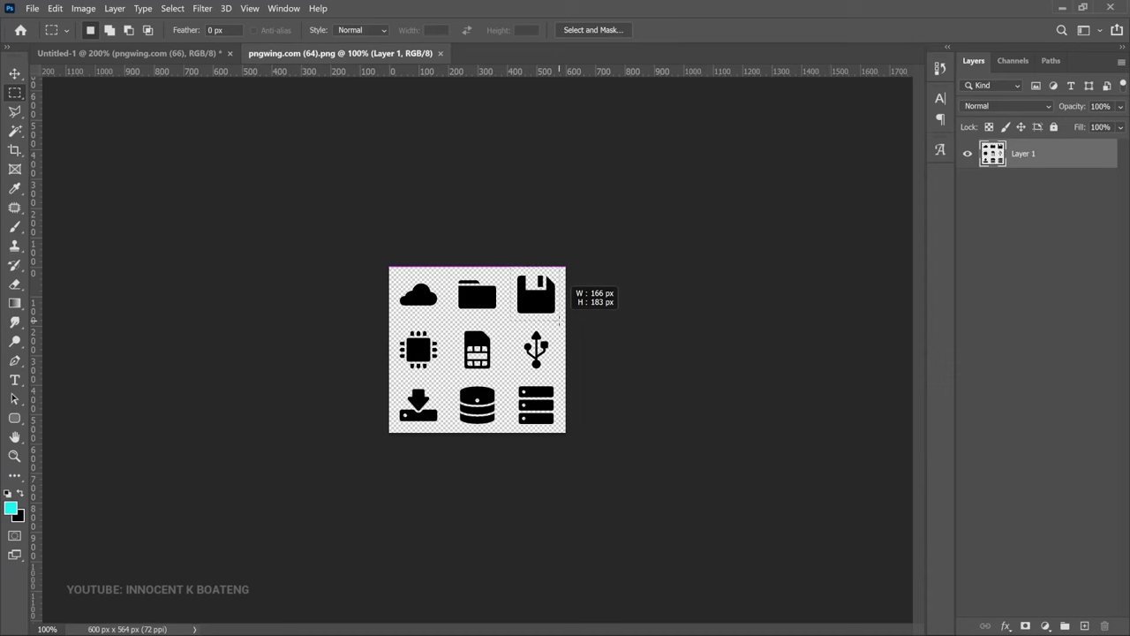
pyautogui.moveTo(558, 320); pyautogui.dragTo(559, 322)
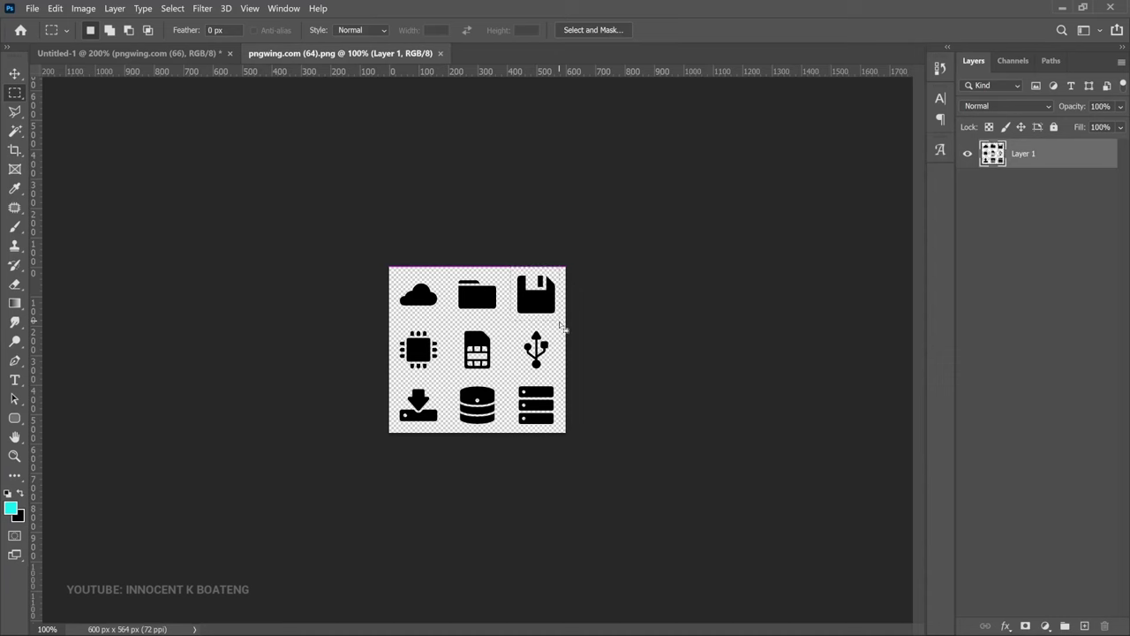
pyautogui.hotkey('ctrl', 'j')
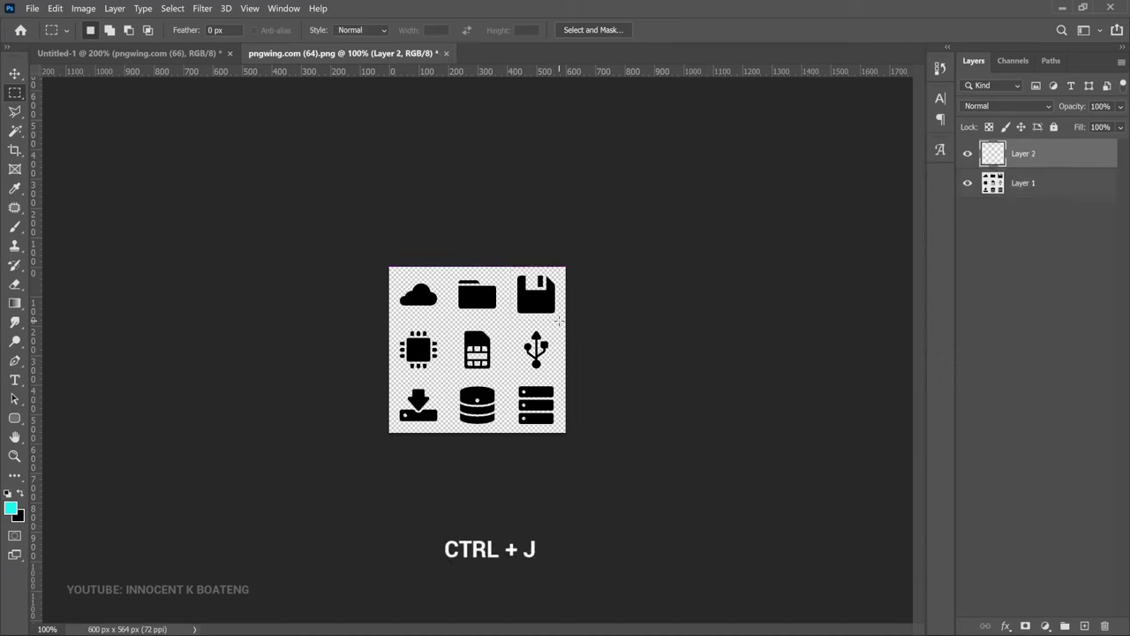
# Bring the floppy-disk icon layer into the flyer document and position it beside the "Ready to Go:" text
pyautogui.moveTo(222, 92); pyautogui.dragTo(386, 348)
pyautogui.press('Return')
pyautogui.moveTo(402, 272); pyautogui.dragTo(587, 292)
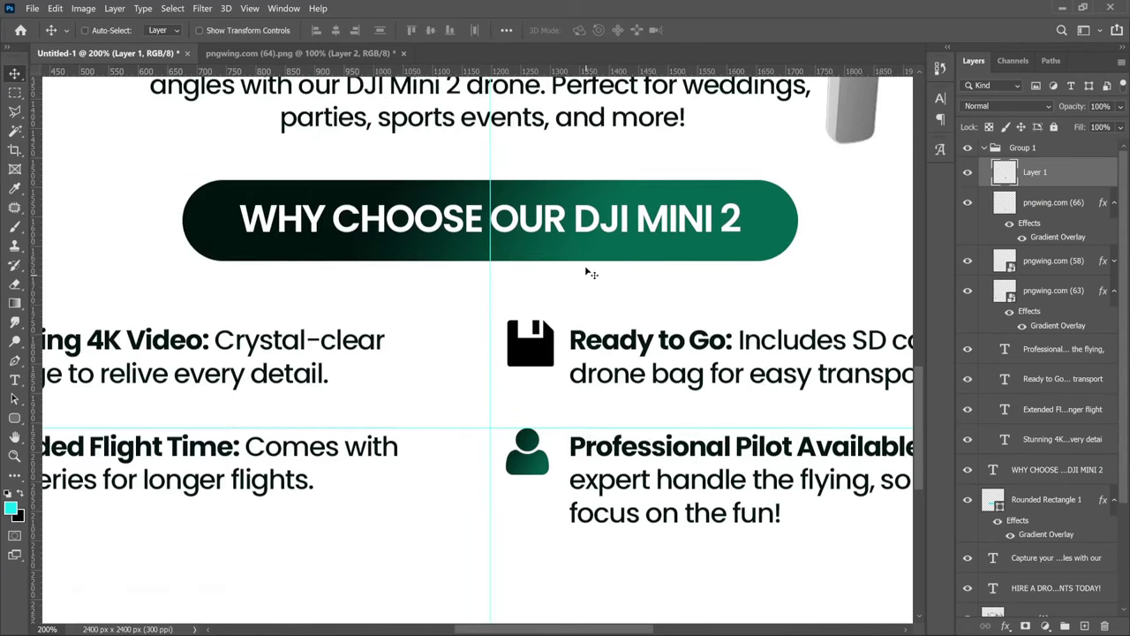
# Add a horizontal guide along the top of the "Stunning 4K Video:" line and nudge the disk icon down to it
pyautogui.hotkey('ctrl', '-')
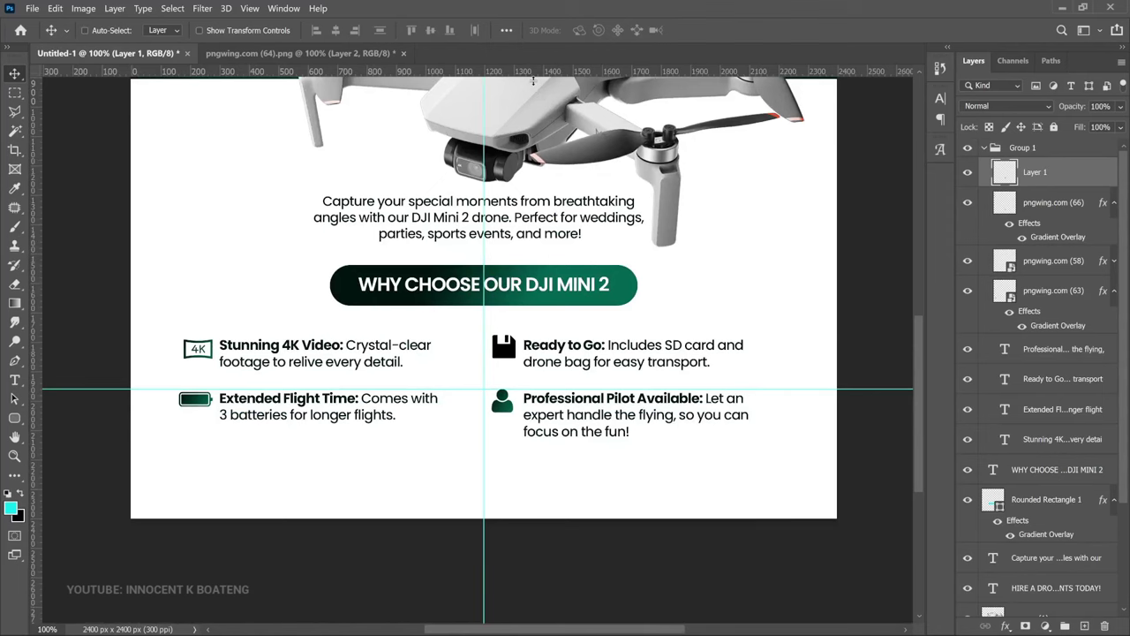
pyautogui.moveTo(532, 80); pyautogui.dragTo(797, 323)
pyautogui.press('z')
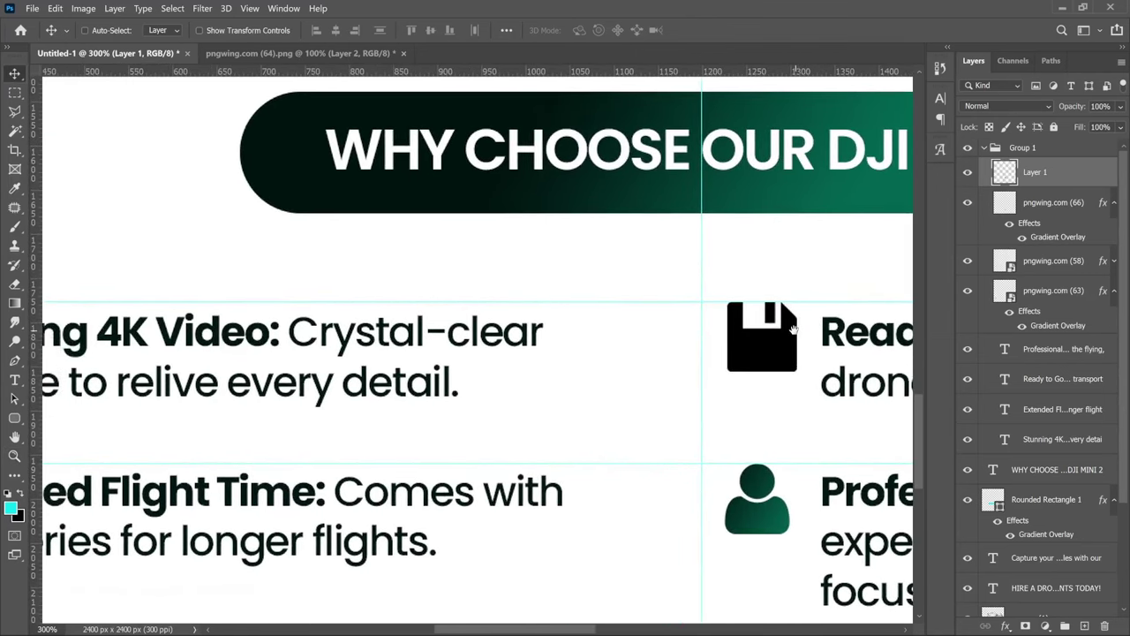
pyautogui.hotkey('ctrl', '-')
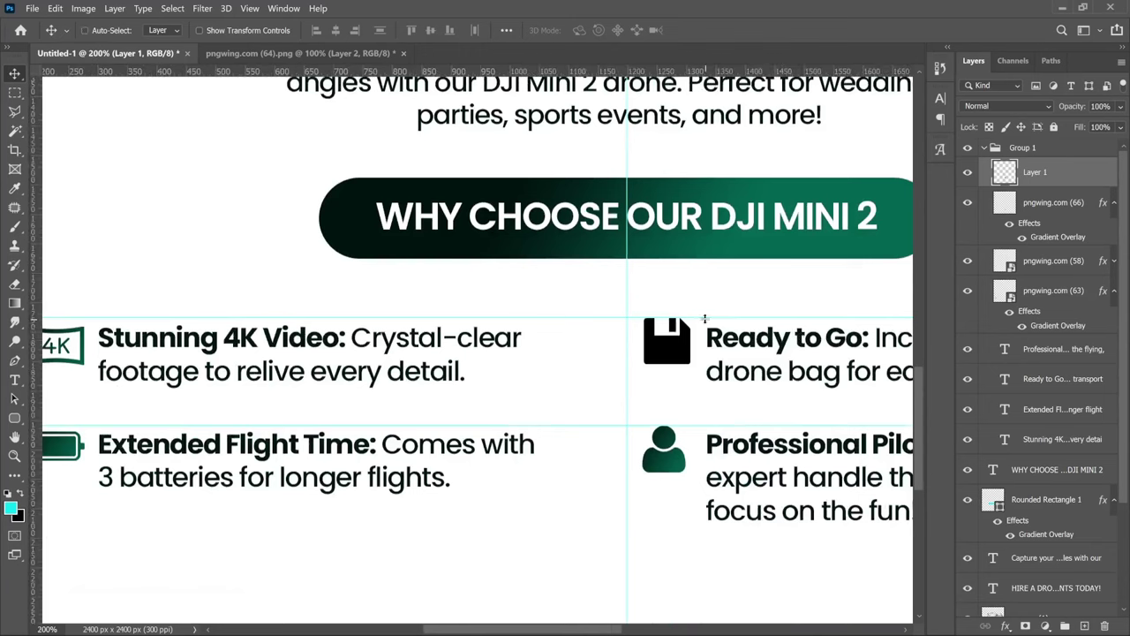
pyautogui.moveTo(706, 317); pyautogui.dragTo(707, 323)
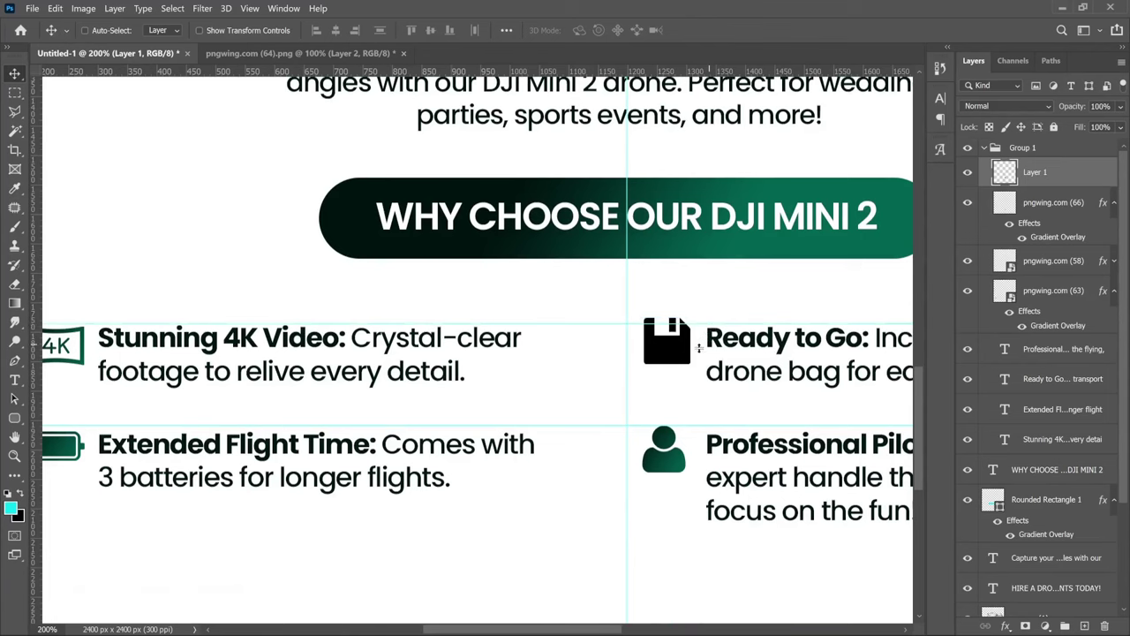
pyautogui.rightClick(666, 358)
pyautogui.click(695, 384)
pyautogui.press('Down')
pyautogui.press('Down')
pyautogui.press('Down')
pyautogui.press('Down')
pyautogui.press('Down')
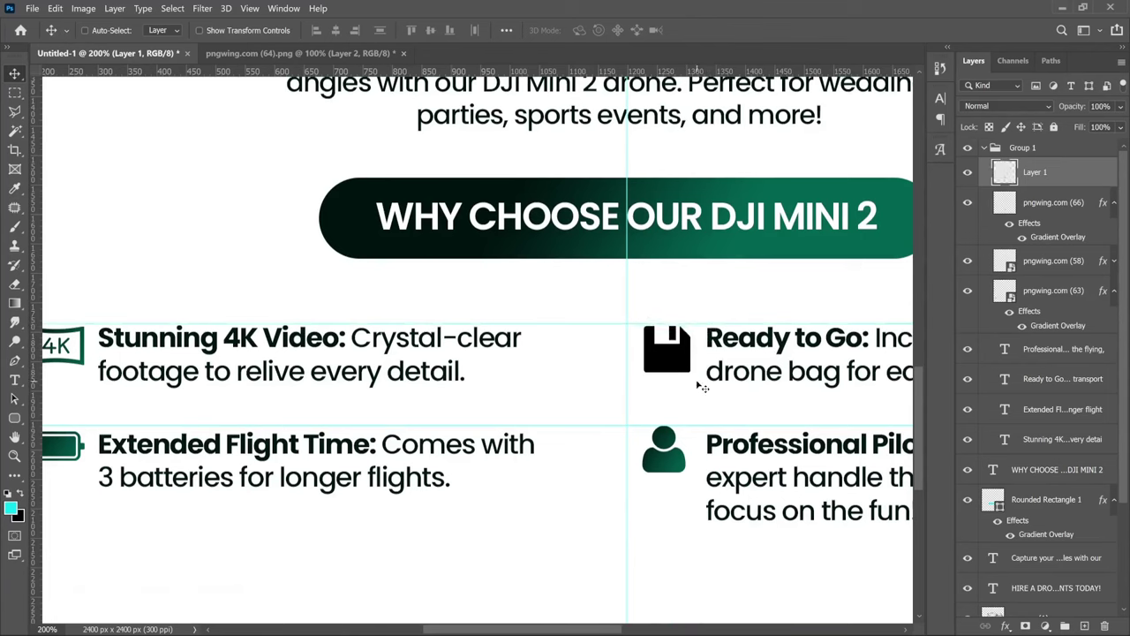
pyautogui.press('Up')
# Scale the disk icon down slightly and apply the person icon's gradient overlay to it
pyautogui.hotkey('ctrl', 't')
pyautogui.moveTo(692, 372); pyautogui.dragTo(692, 364)
pyautogui.press('Return')
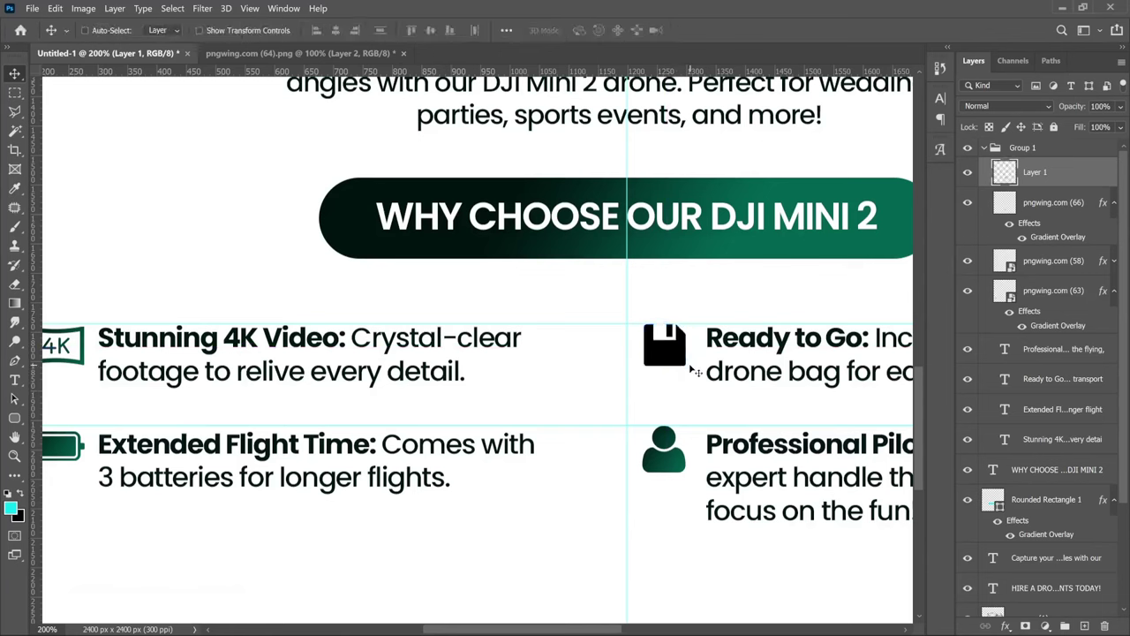
pyautogui.moveTo(1102, 204); pyautogui.dragTo(1098, 174)
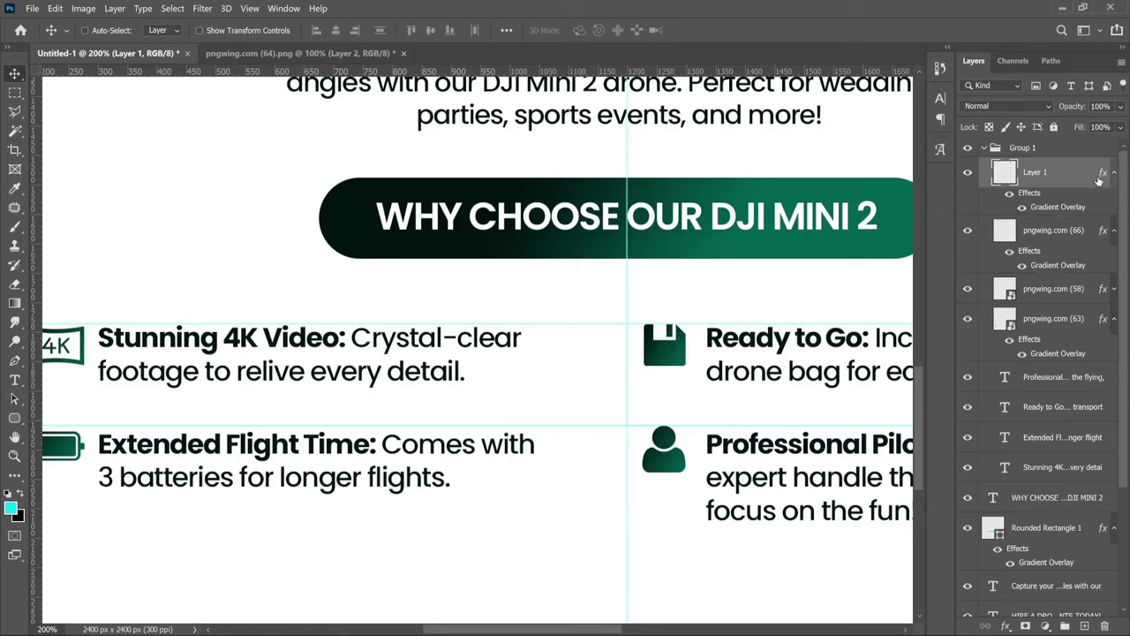
# Remove the two horizontal guides running along the tops of the feature icons
pyautogui.scroll(2, 792, 395)
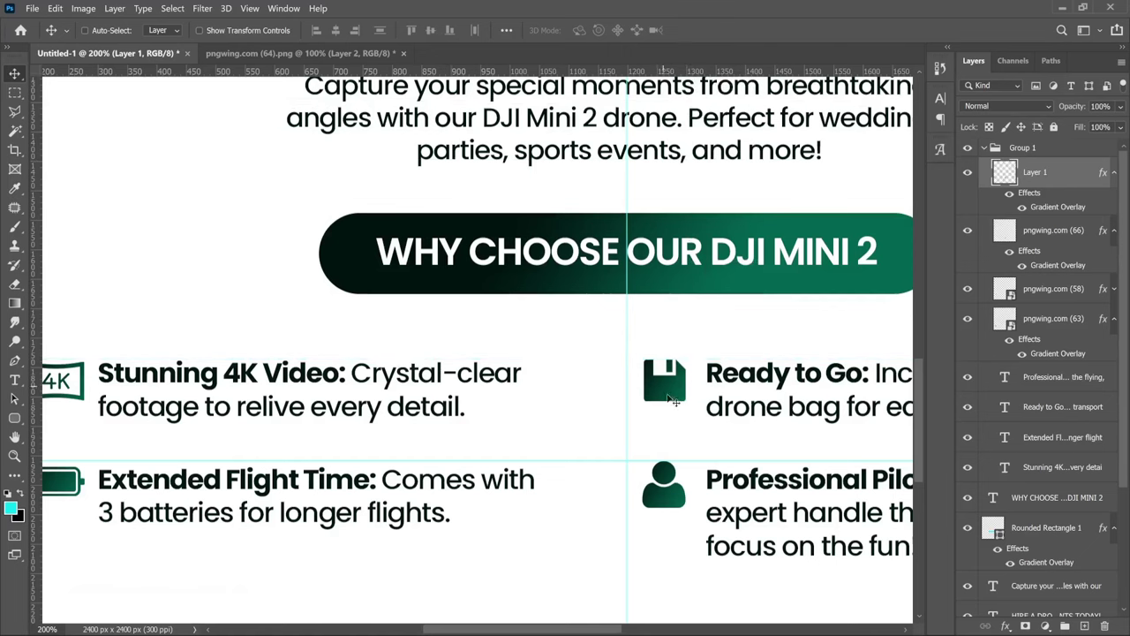
pyautogui.moveTo(697, 461); pyautogui.dragTo(652, 59)
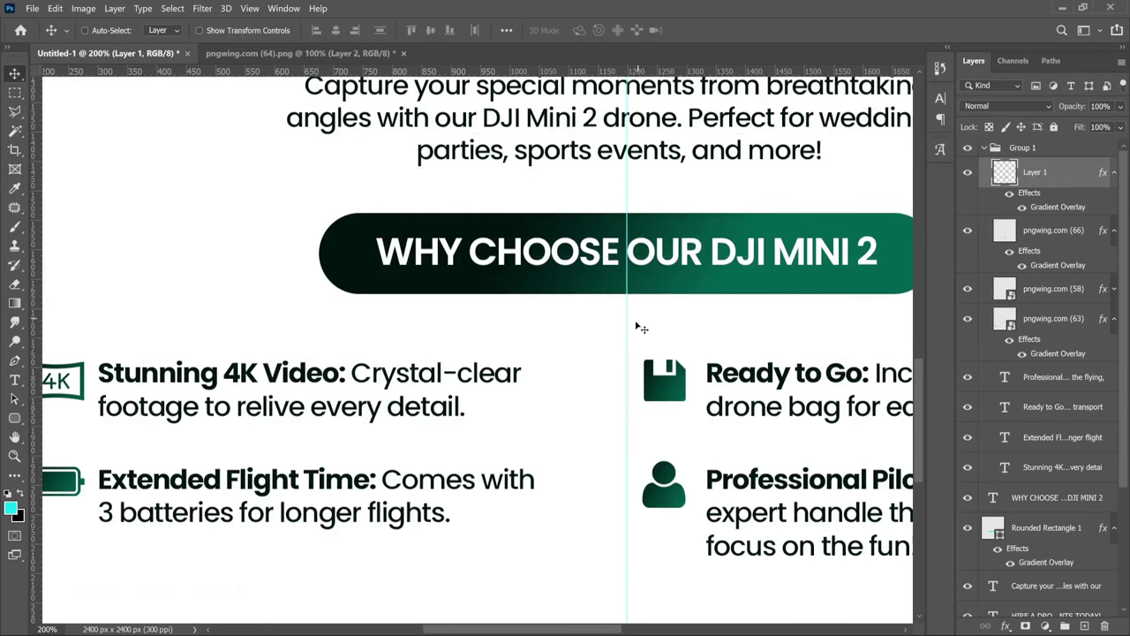
pyautogui.hotkey('ctrl', '0')
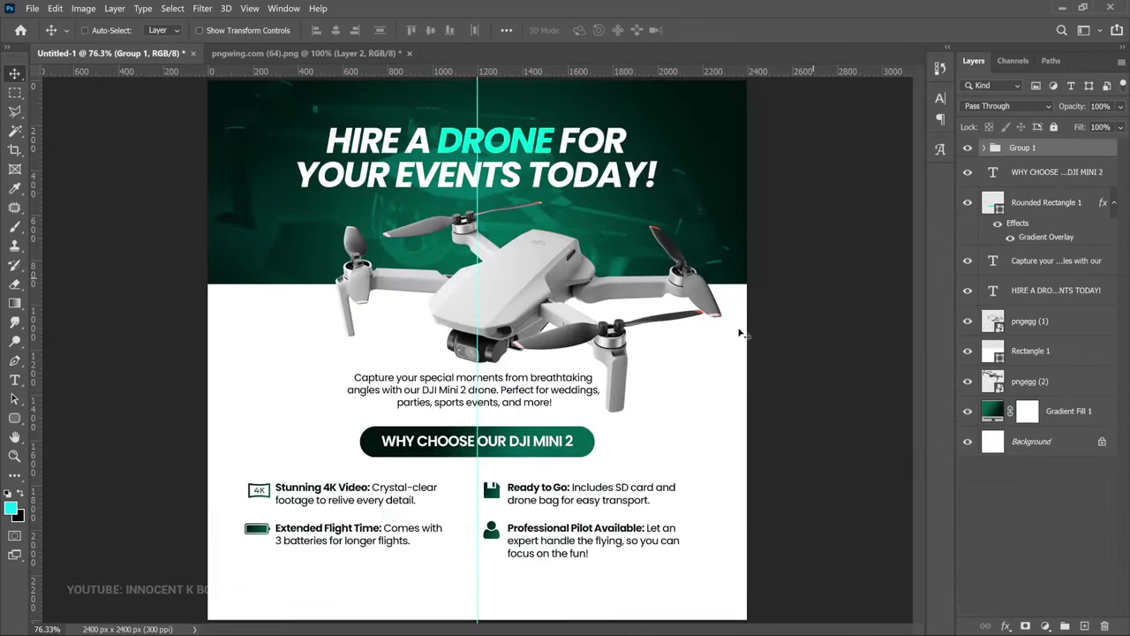
# Shift the group of feature texts and icons slightly right and check its balance with the guides hidden and shown
pyautogui.hotkey('alt', ']')
pyautogui.moveTo(576, 511); pyautogui.dragTo(581, 510)
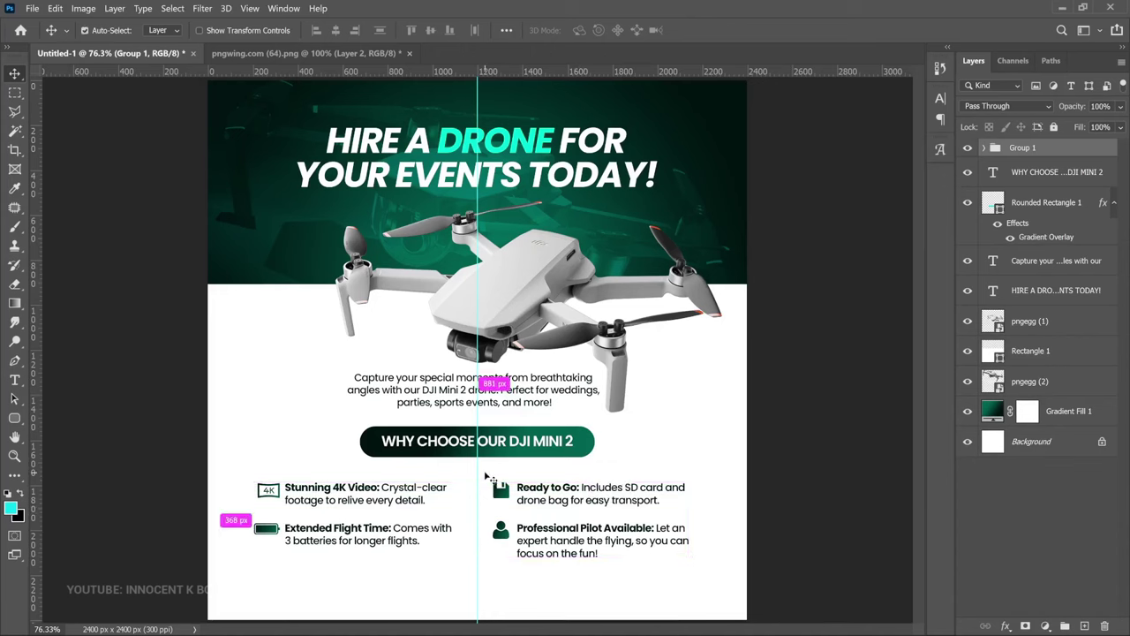
pyautogui.hotkey('ctrl', 'h')
pyautogui.hotkey('ctrl', 'h')
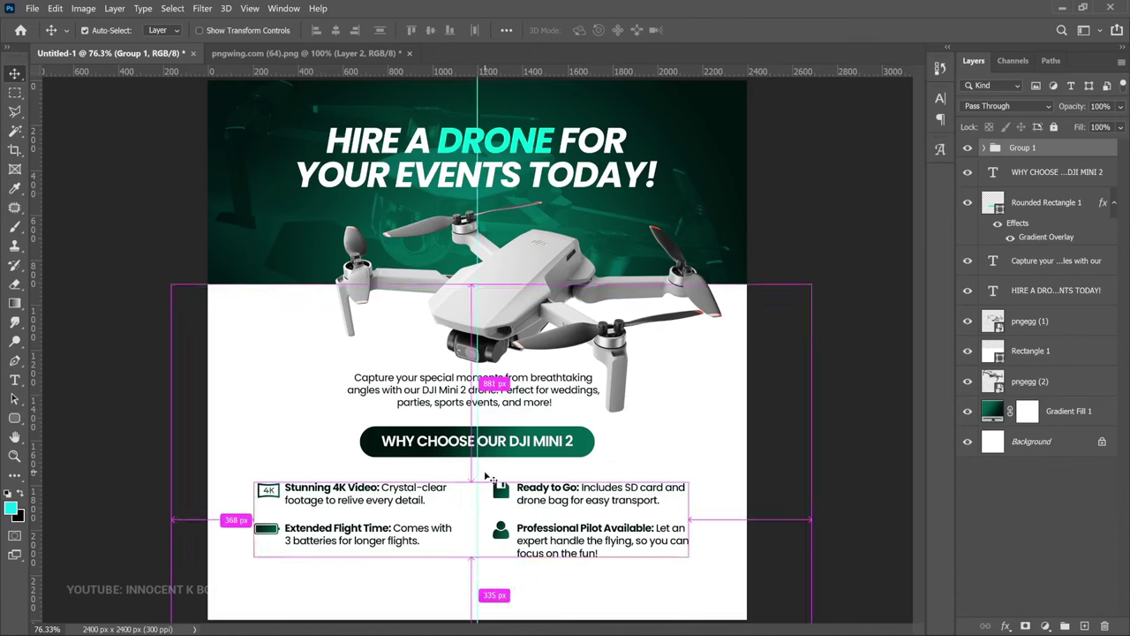
pyautogui.hotkey('ctrl', 'h')
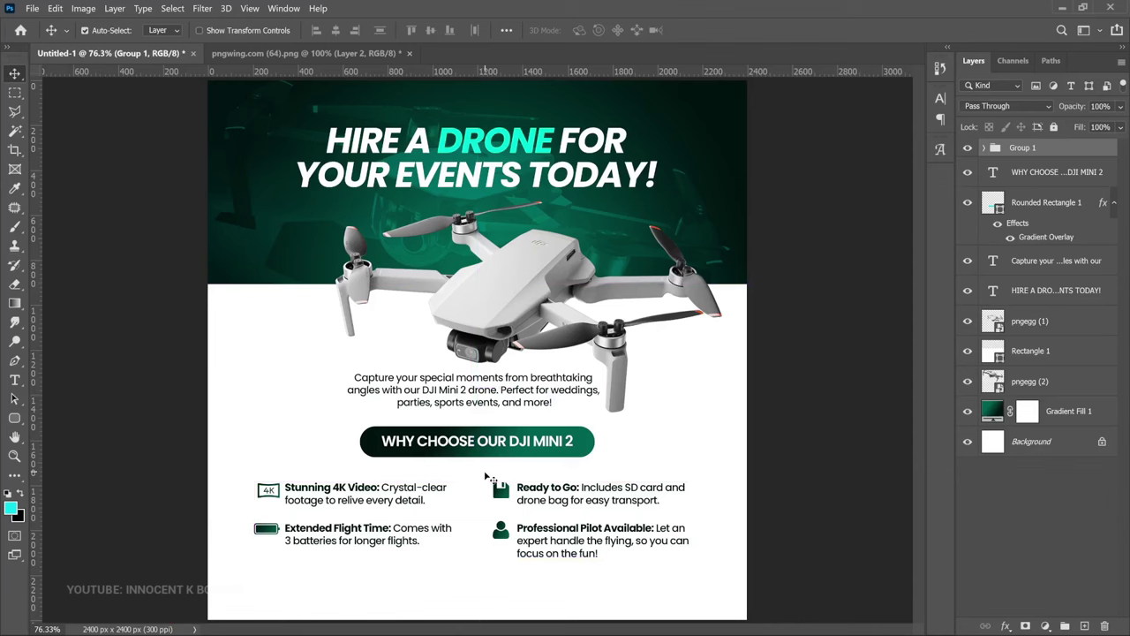
pyautogui.hotkey('ctrl', 'h')
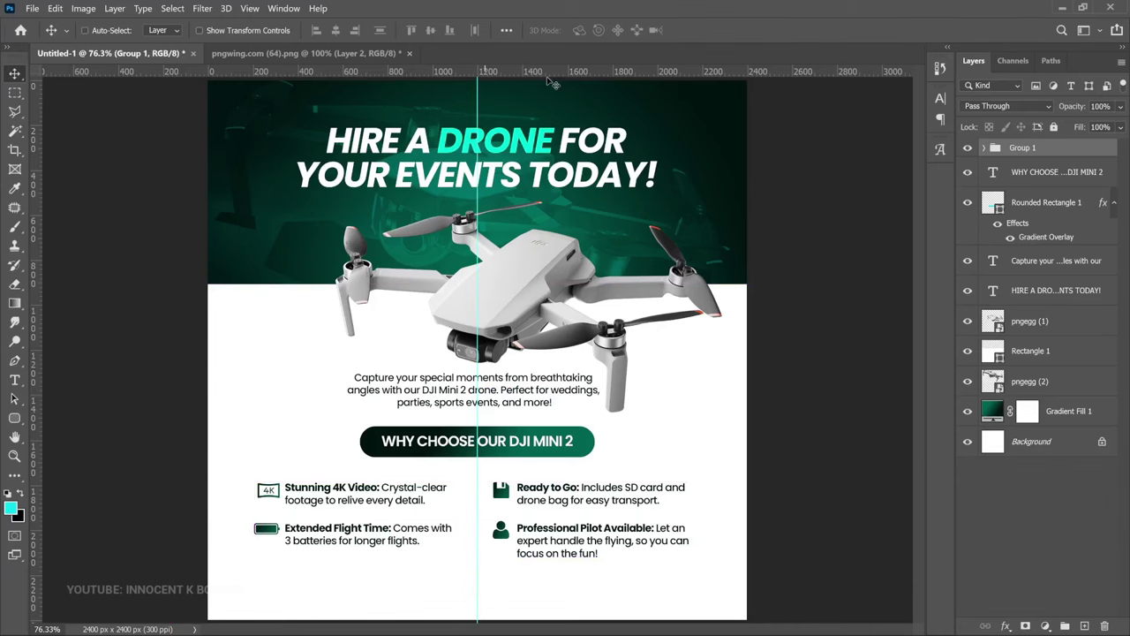
pyautogui.moveTo(554, 72); pyautogui.dragTo(569, 464)
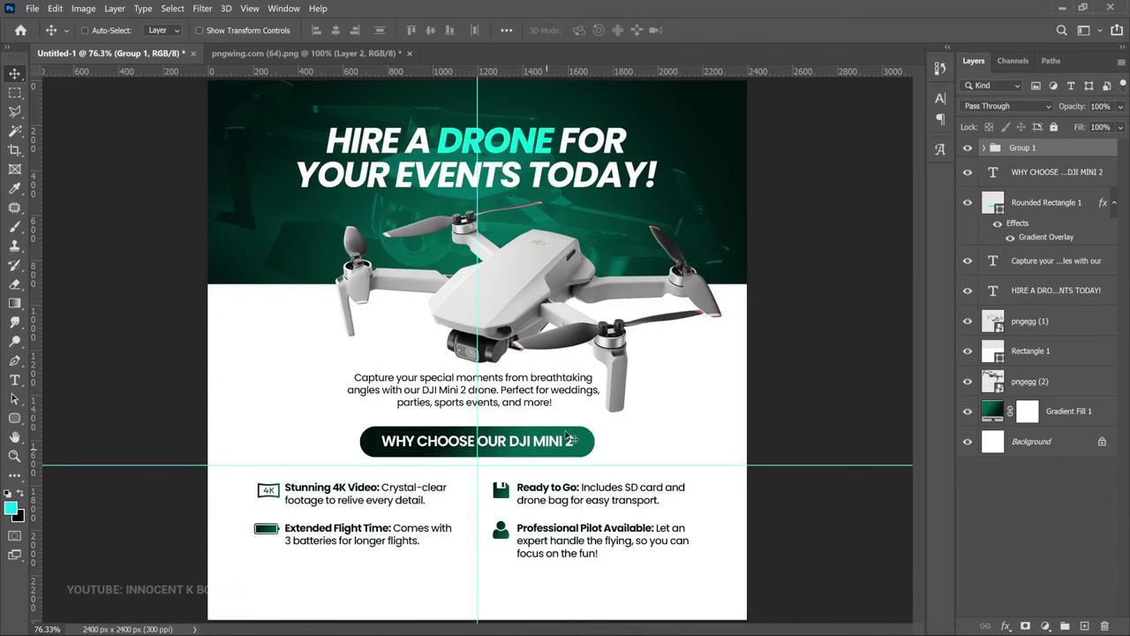
pyautogui.hotkey('ctrl', 'h')
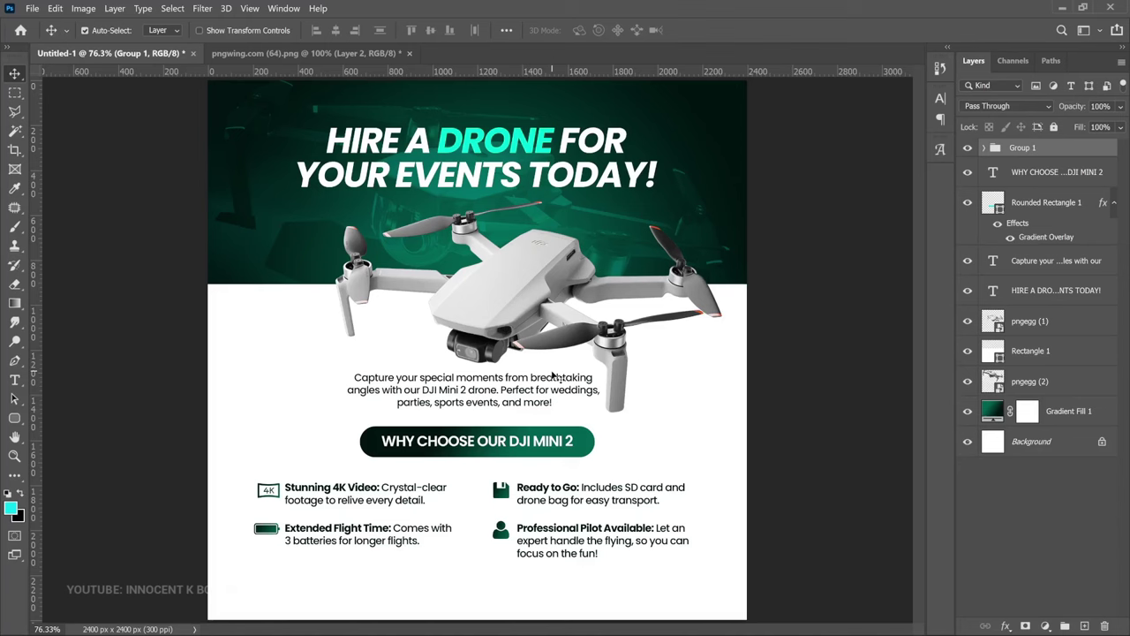
pyautogui.hotkey('ctrl', 'h')
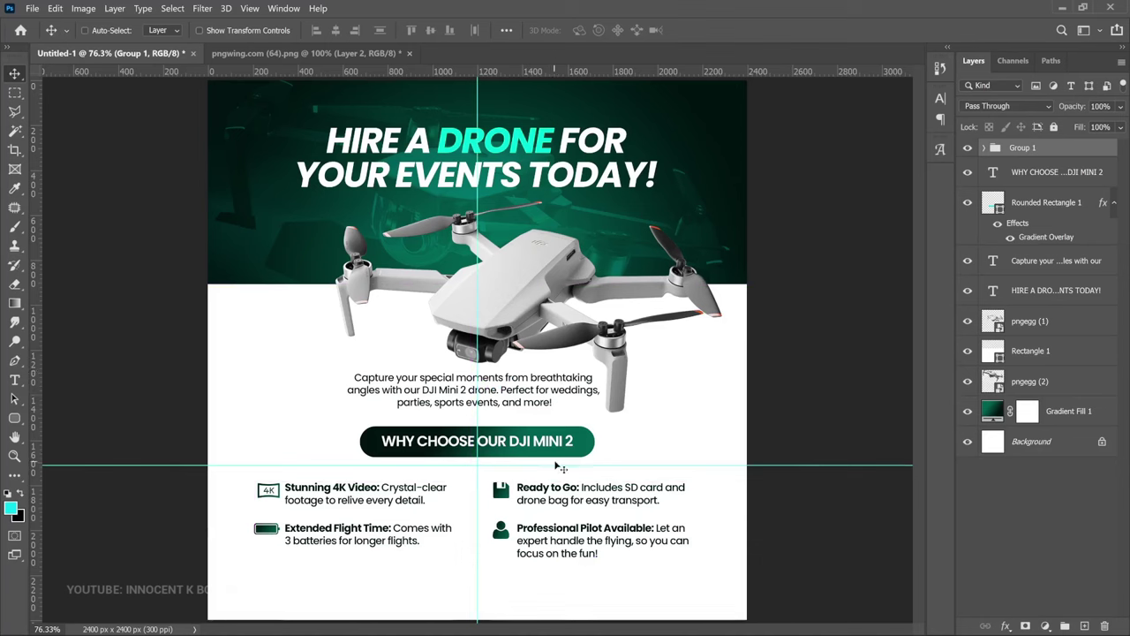
pyautogui.hotkey('ctrl', 'z')
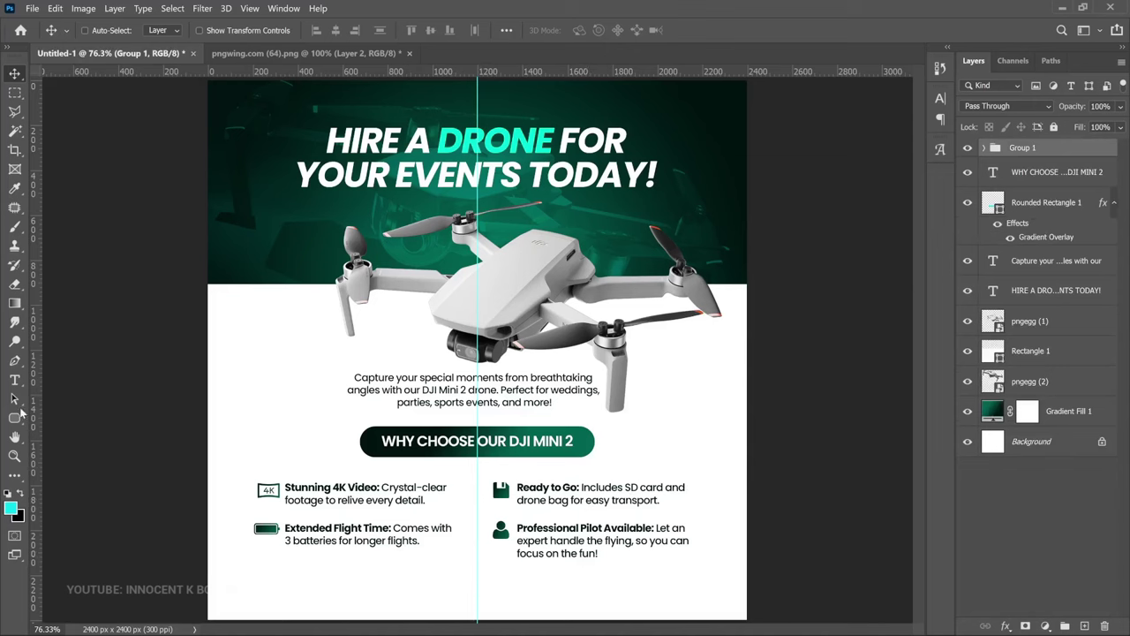
# Draw a filled rectangle about 1902 px wide and 113 px high below the feature texts
pyautogui.moveTo(15, 417); pyautogui.dragTo(62, 418)
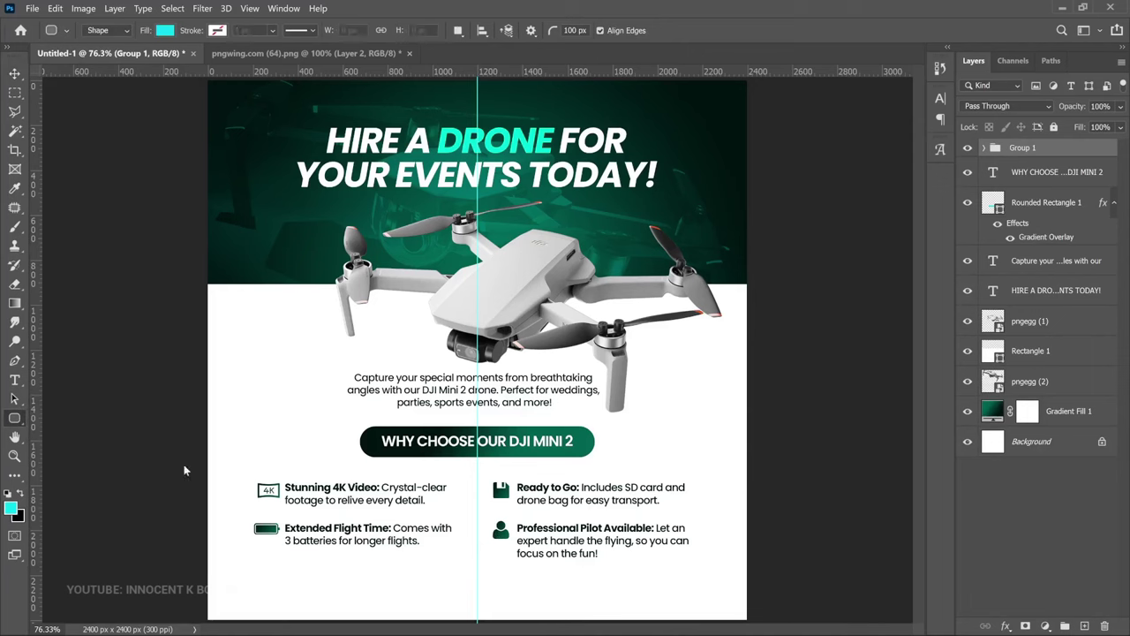
pyautogui.moveTo(266, 575); pyautogui.dragTo(694, 599)
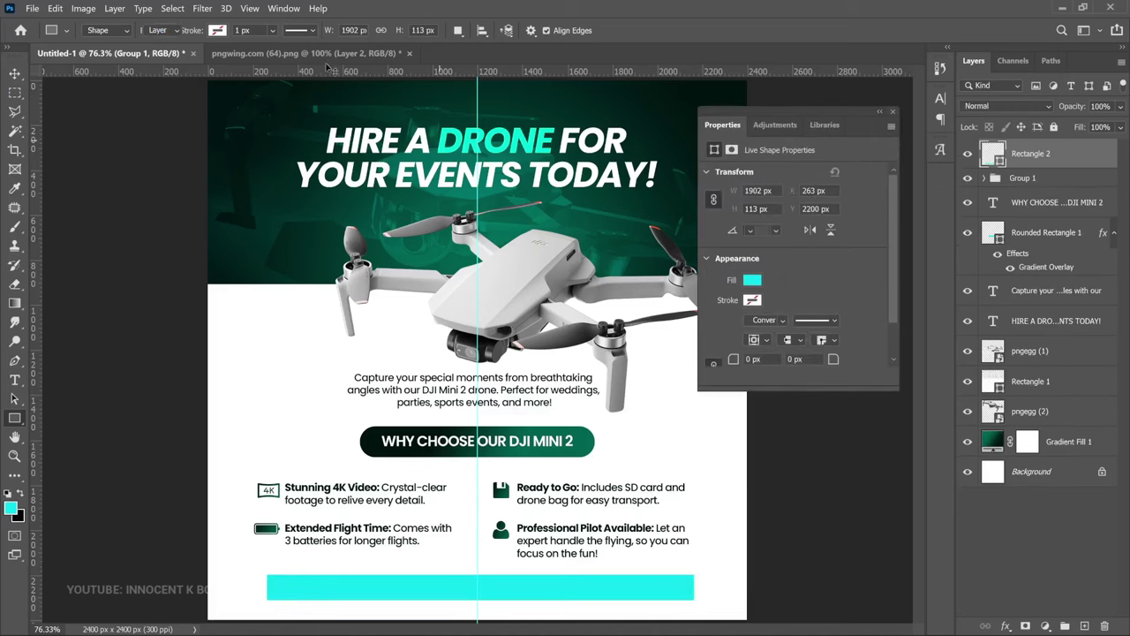
# Center the new rectangle horizontally on the canvas and give it the "WHY CHOOSE OUR DJI MINI 2" banner's gradient overlay
pyautogui.press('v')
pyautogui.hotkey('ctrl', 'a')
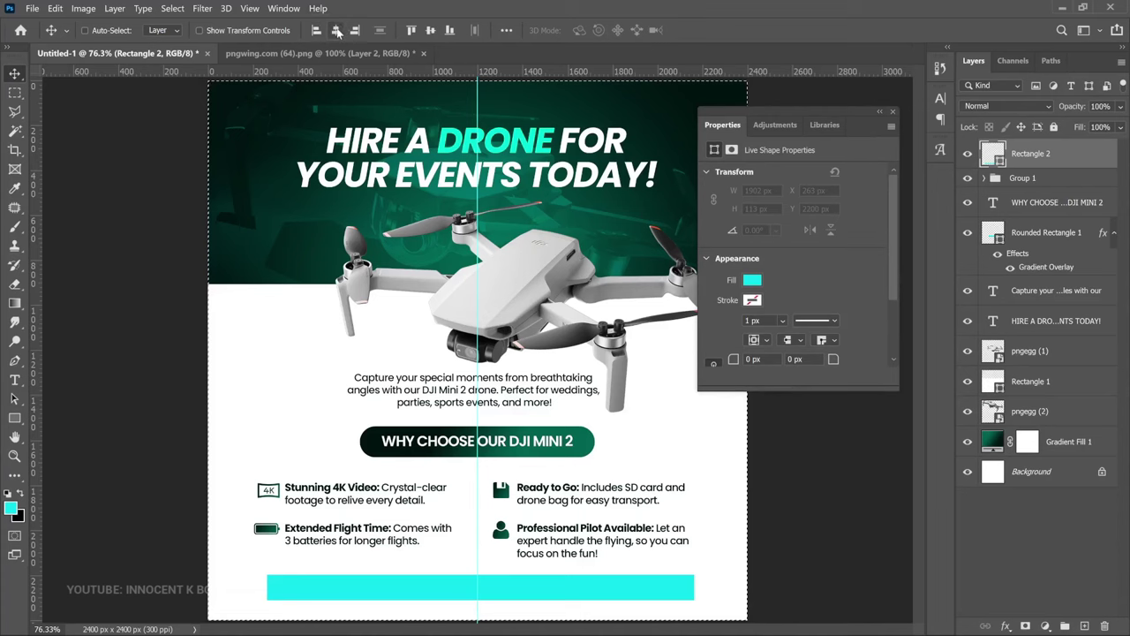
pyautogui.click(336, 30)
pyautogui.hotkey('ctrl', 'd')
pyautogui.moveTo(1102, 233); pyautogui.dragTo(1096, 159)
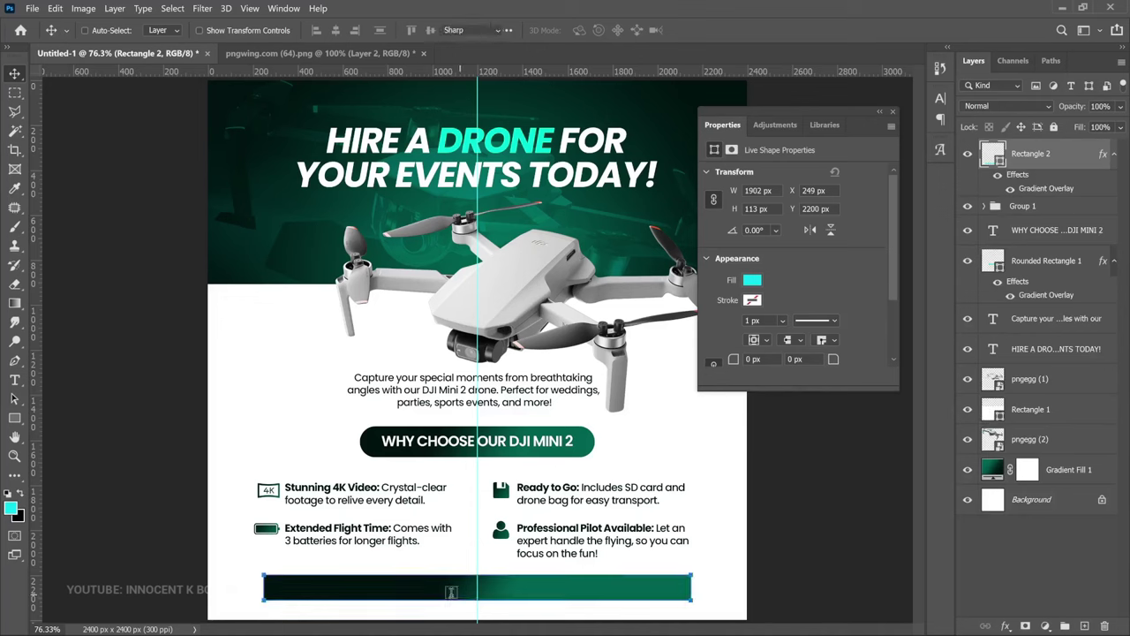
# Add the text "Book your drone today!" with the contact phone number on the bottom bar and scale it to 136.68%
pyautogui.press('t')
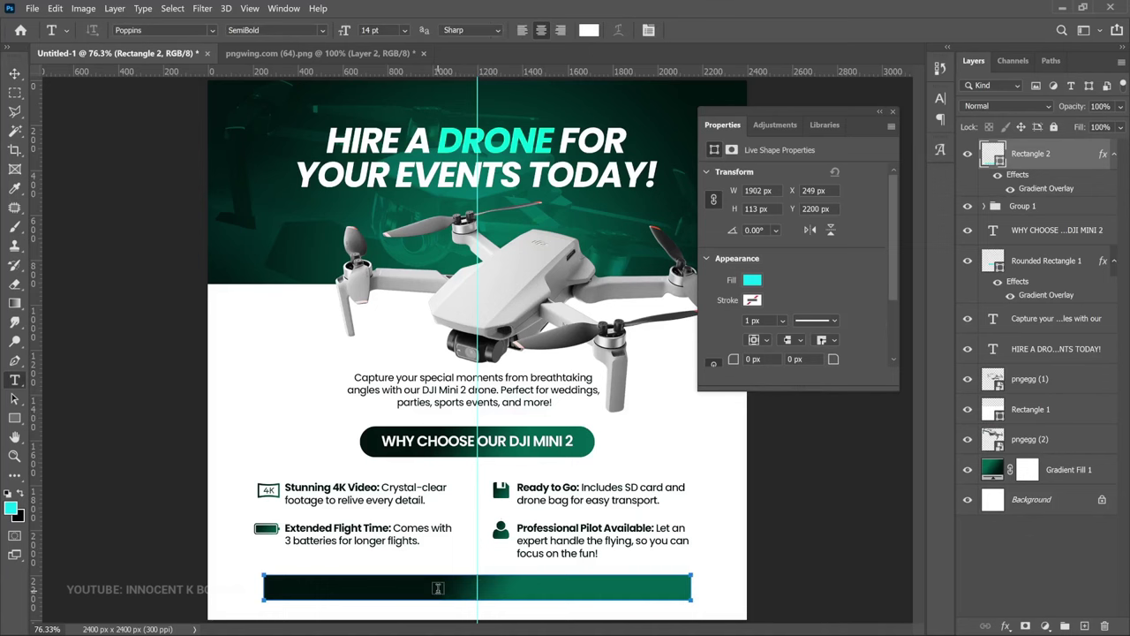
pyautogui.click(437, 587)
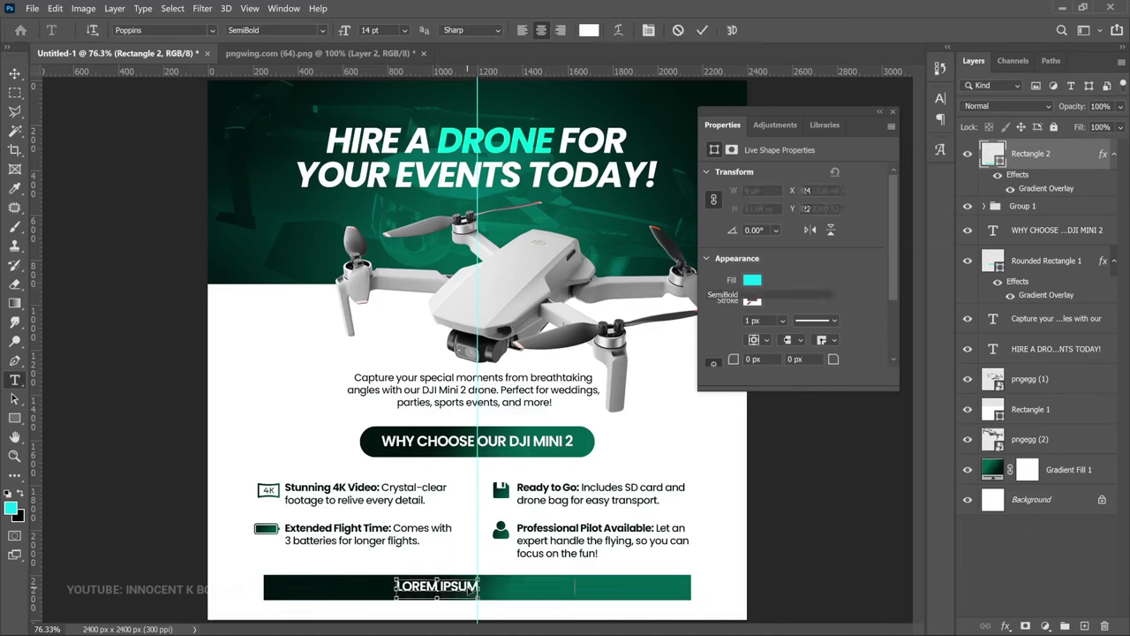
pyautogui.hotkey('ctrl', 'v')
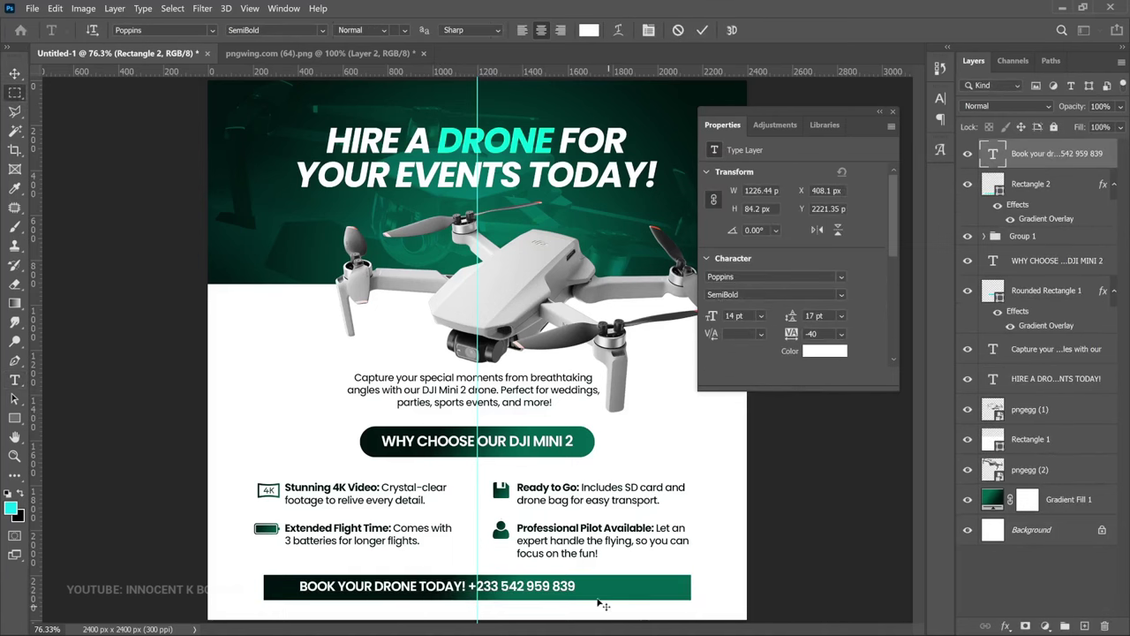
pyautogui.moveTo(578, 598); pyautogui.dragTo(675, 598)
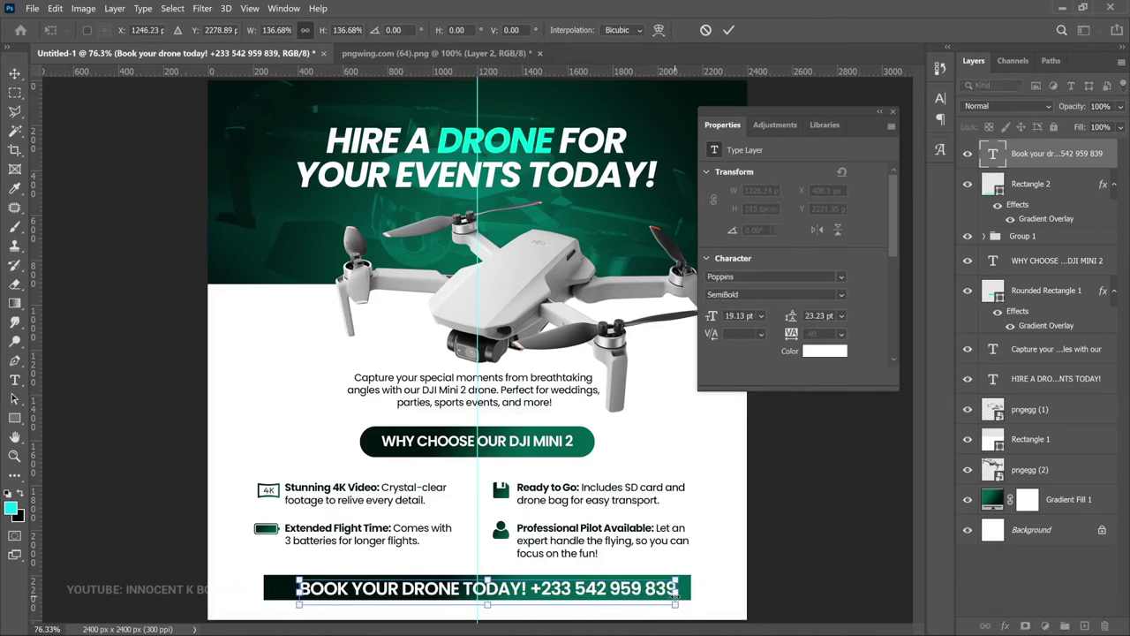
pyautogui.press('Return')
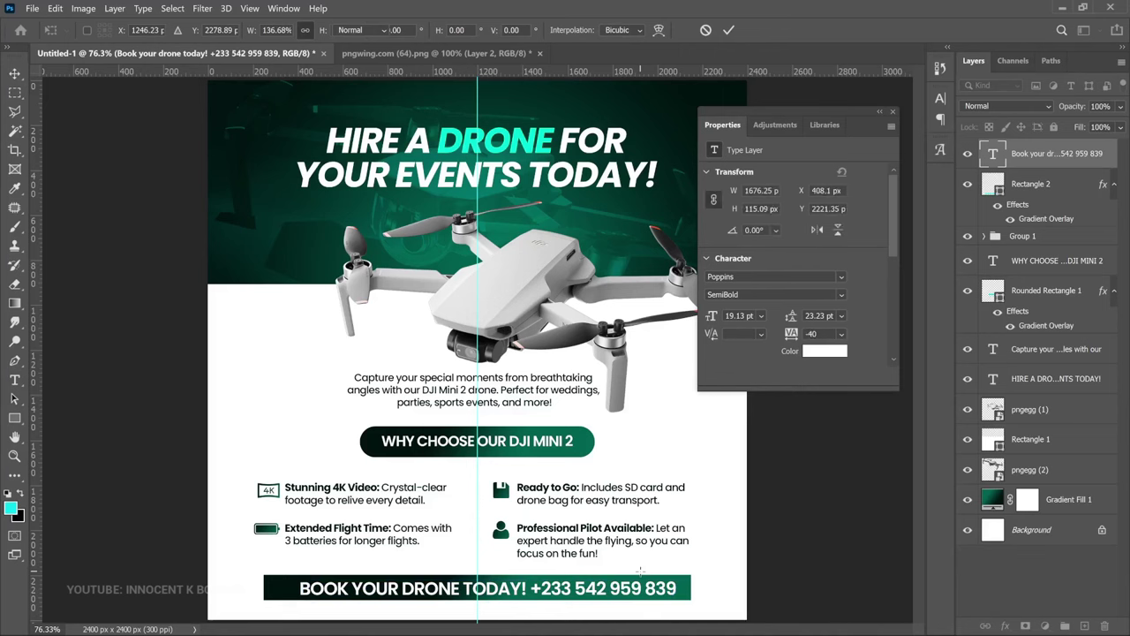
# Commit the scaled booking text and center it horizontally on the canvas
pyautogui.press('v')
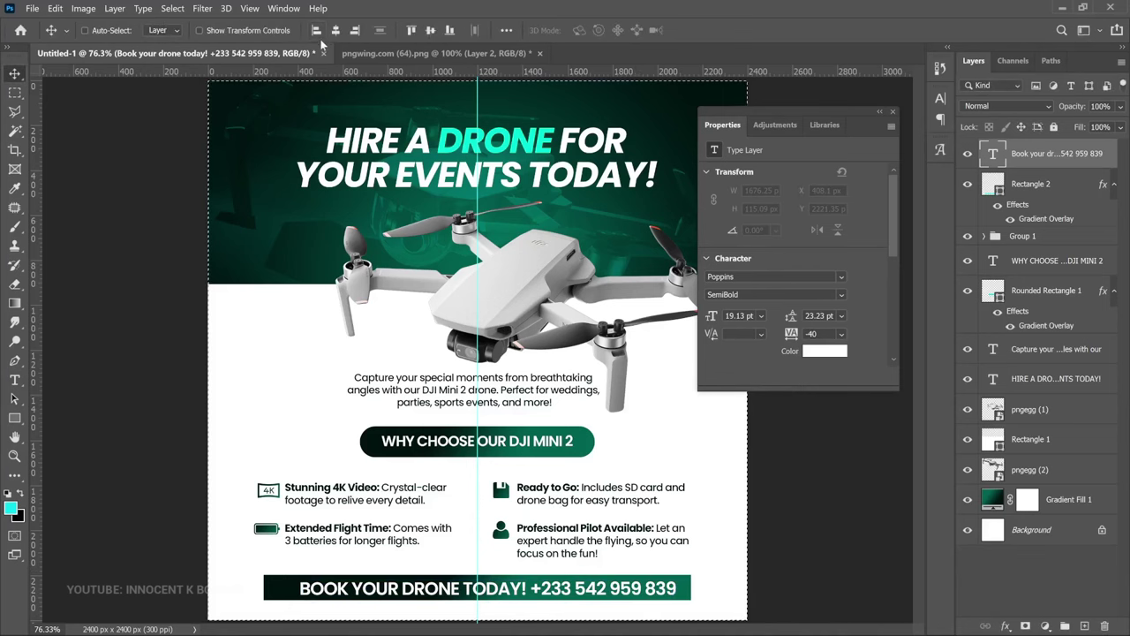
pyautogui.hotkey('ctrl', 'a')
pyautogui.click(335, 30)
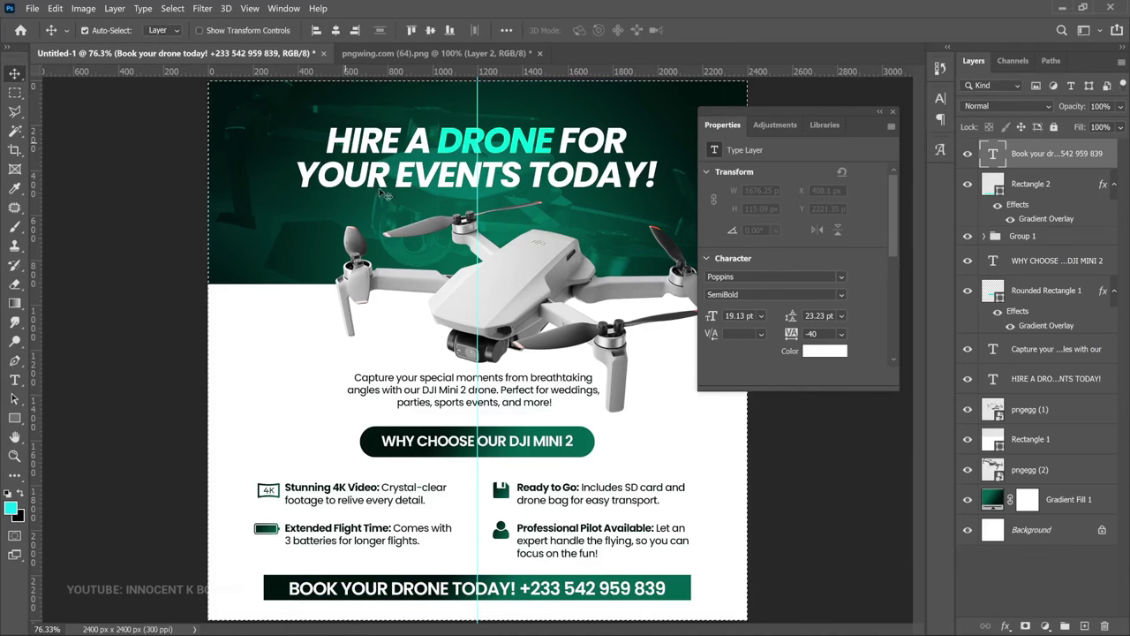
pyautogui.hotkey('ctrl', 'd')
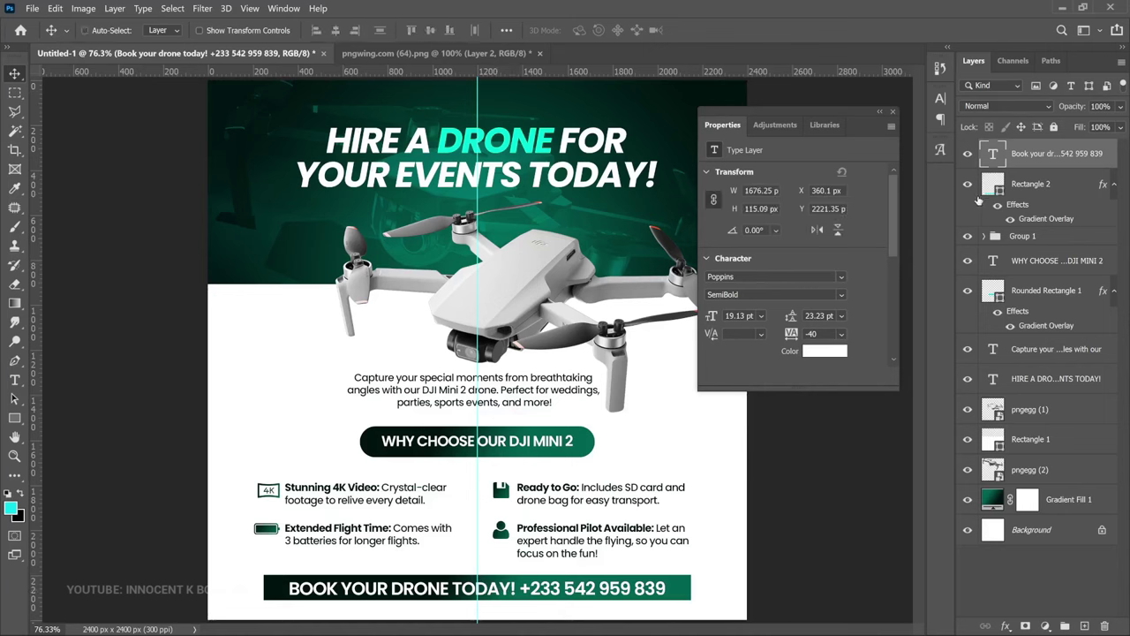
# Extend the gradient bar behind the booking text upward to a height of about 135 px
pyautogui.click(1024, 186)
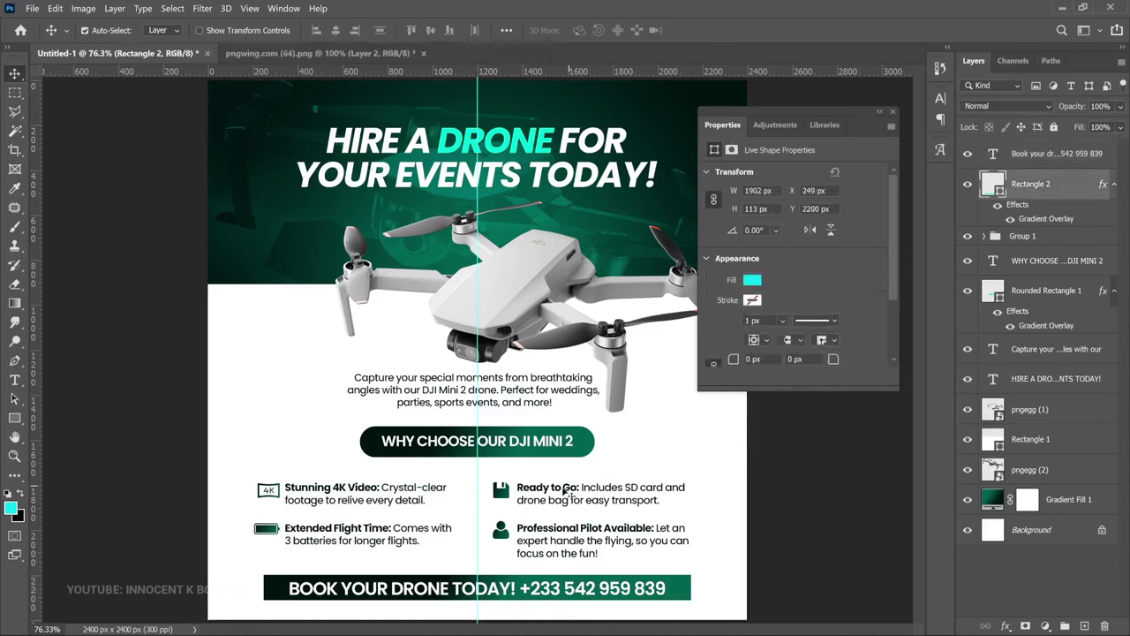
pyautogui.hotkey('ctrl', 't')
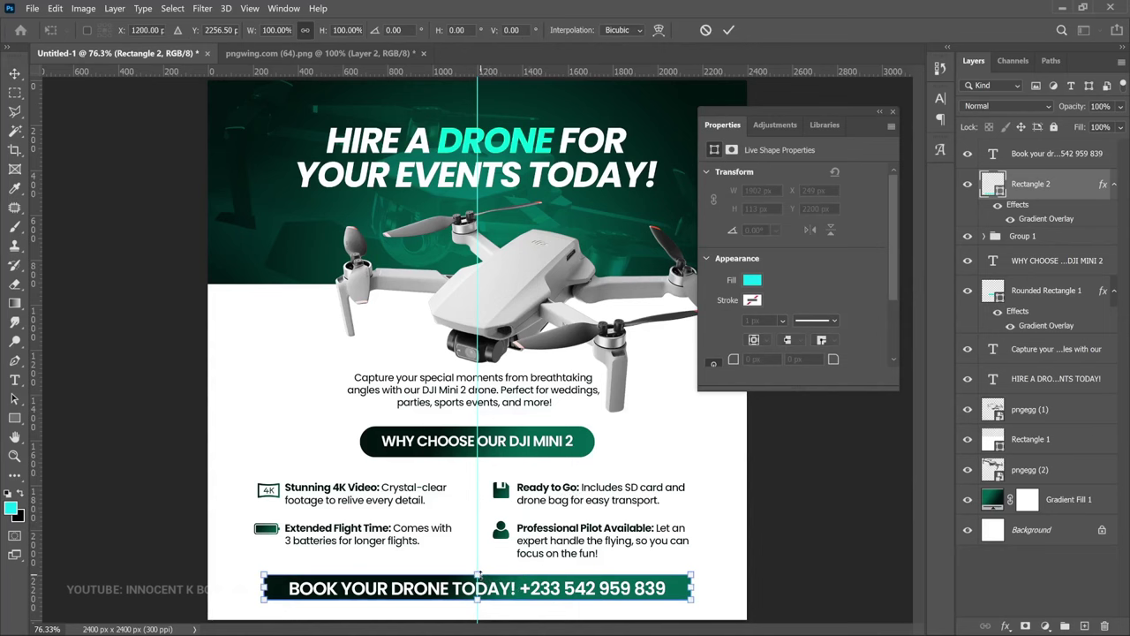
pyautogui.moveTo(477, 573); pyautogui.dragTo(479, 569)
pyautogui.press('Return')
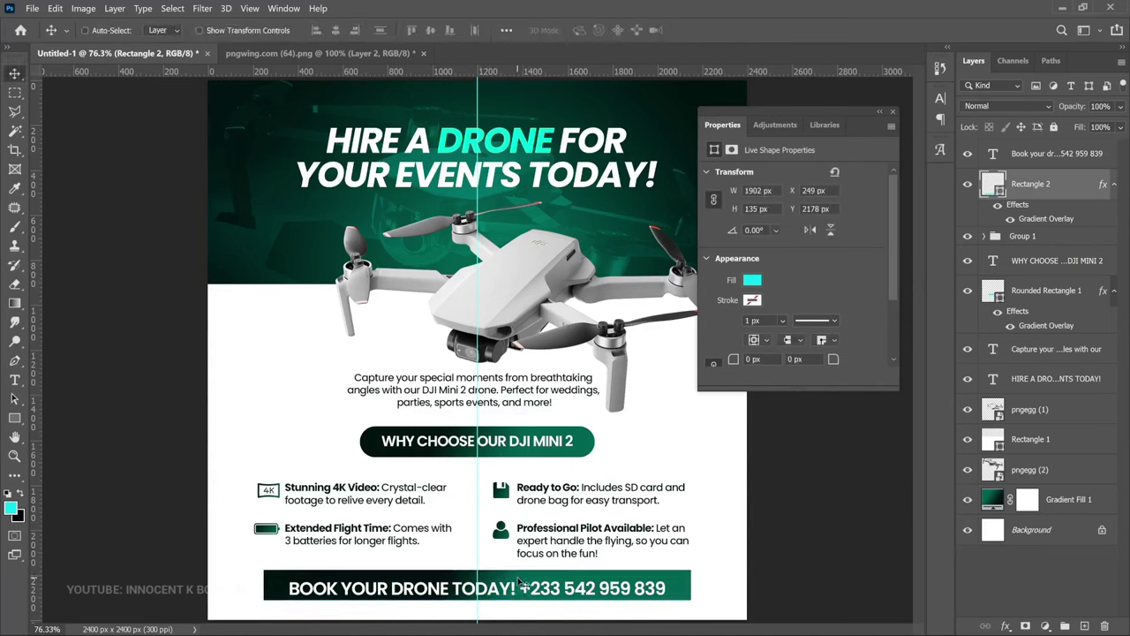
# Nudge the "Book your drone today!" text up about 6 px to center it vertically in the taller bar
pyautogui.rightClick(520, 585)
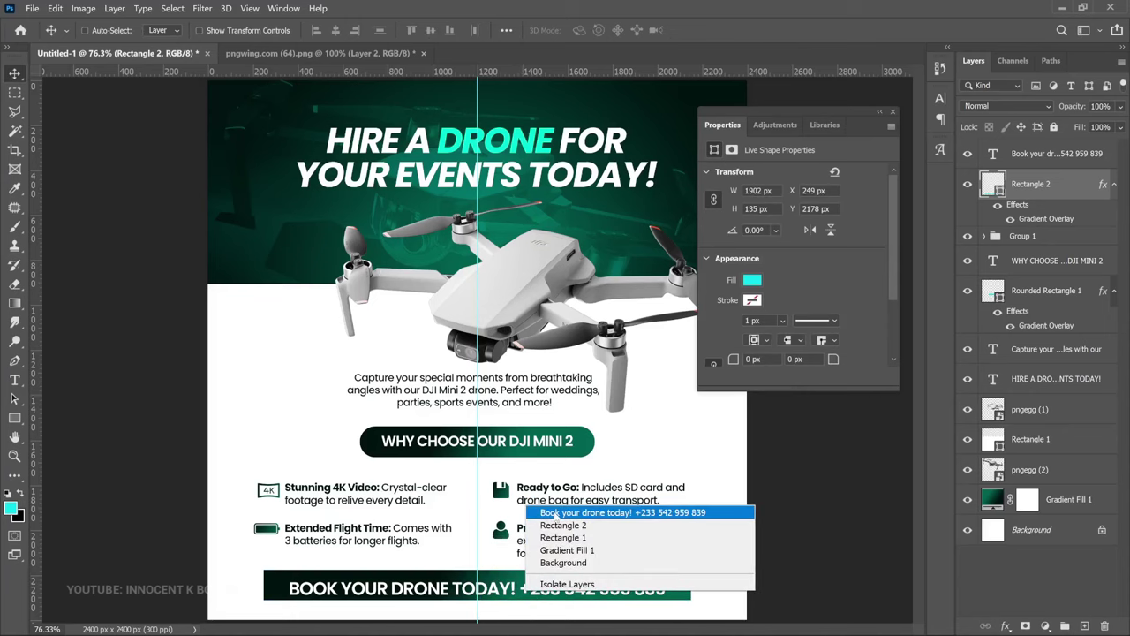
pyautogui.click(555, 513)
pyautogui.press('Up')
pyautogui.press('Up')
pyautogui.press('Up')
pyautogui.press('Up')
pyautogui.press('Up')
pyautogui.press('Up')
pyautogui.press('Up')
pyautogui.press('Up')
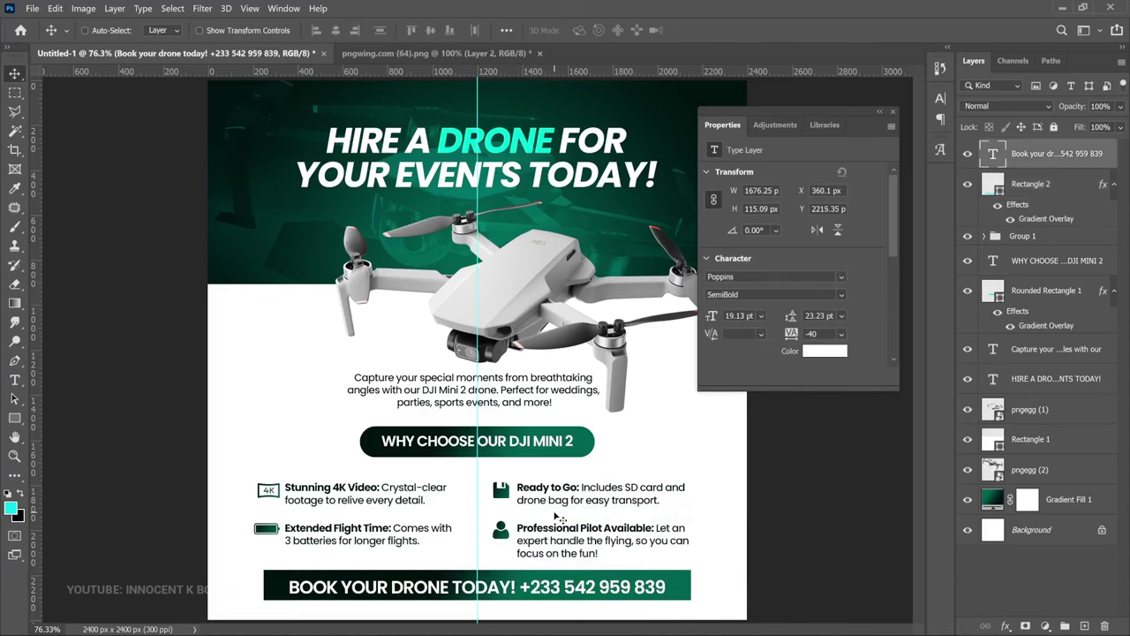
# Select the "Capture your special moments" paragraph and shift it slightly down toward the banner
pyautogui.hotkey('ctrl', '-')
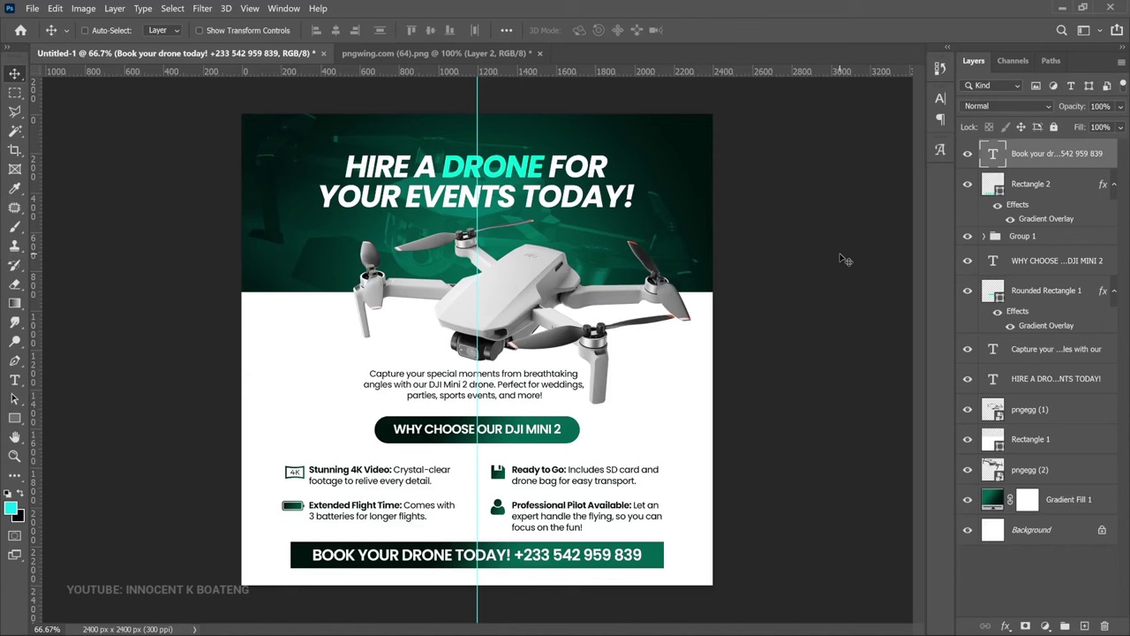
pyautogui.click(524, 402)
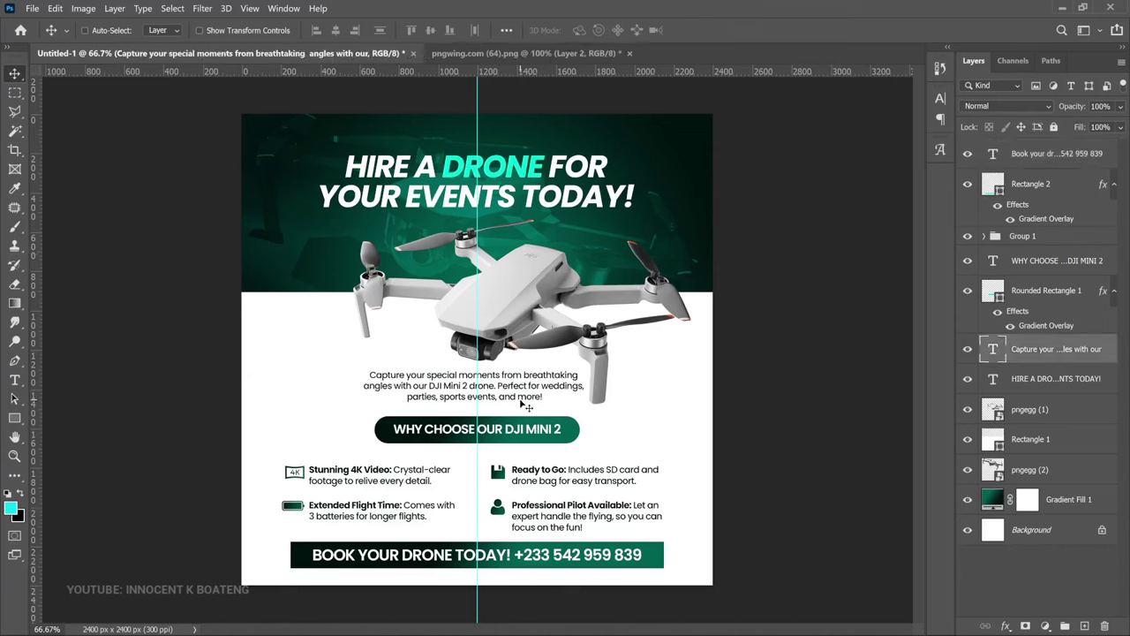